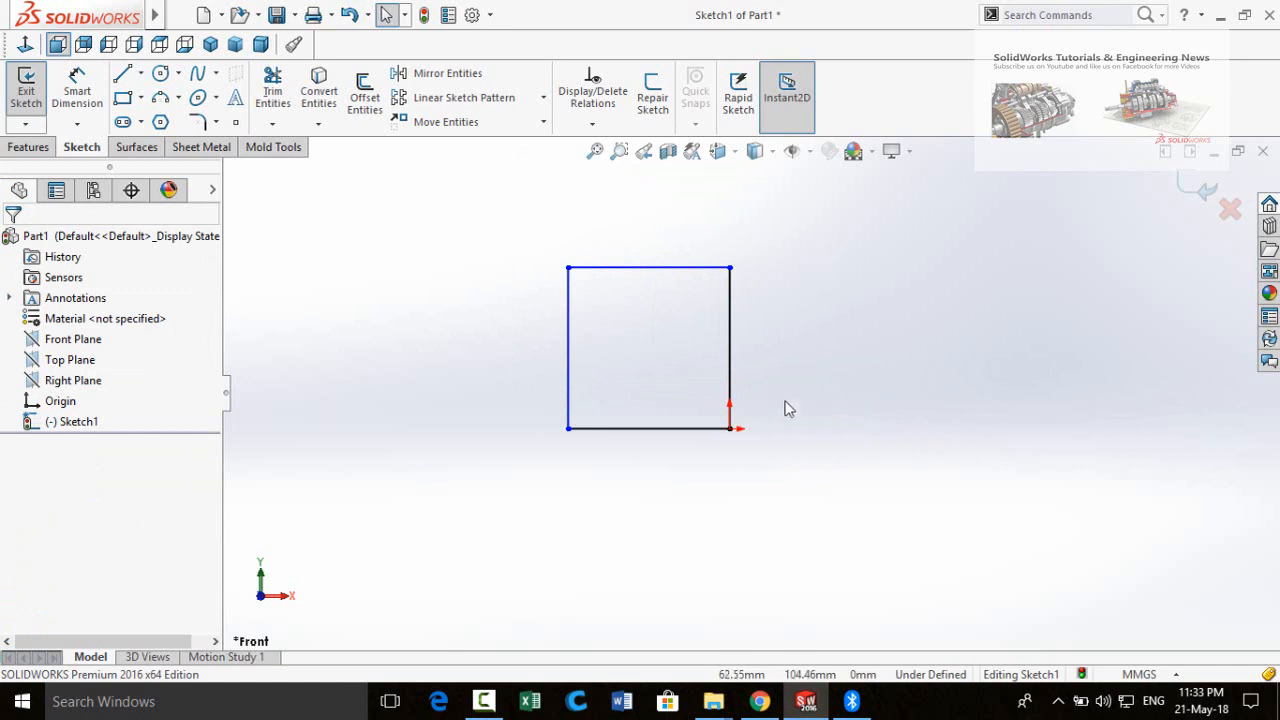
Step: Dimension the vertical side of the square that passes through the origin and set it to 100 mm
right_drag(789, 412, 783, 279)
click(731, 397)
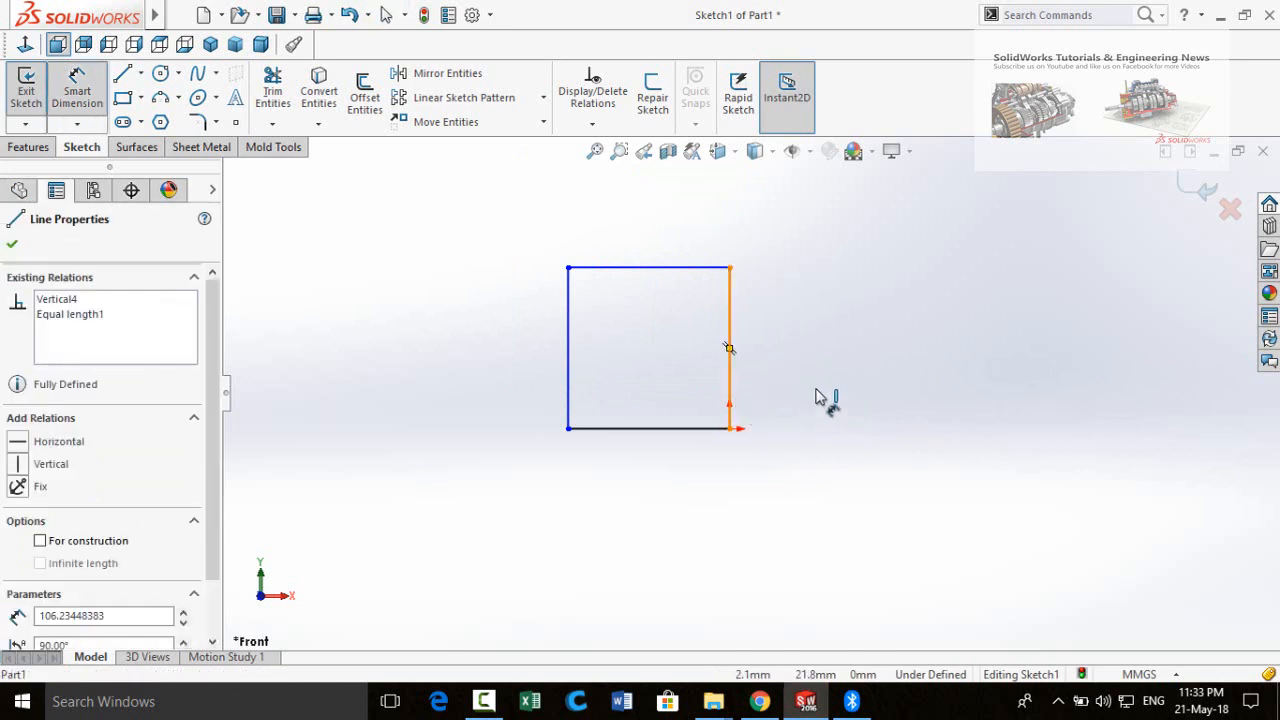
click(832, 388)
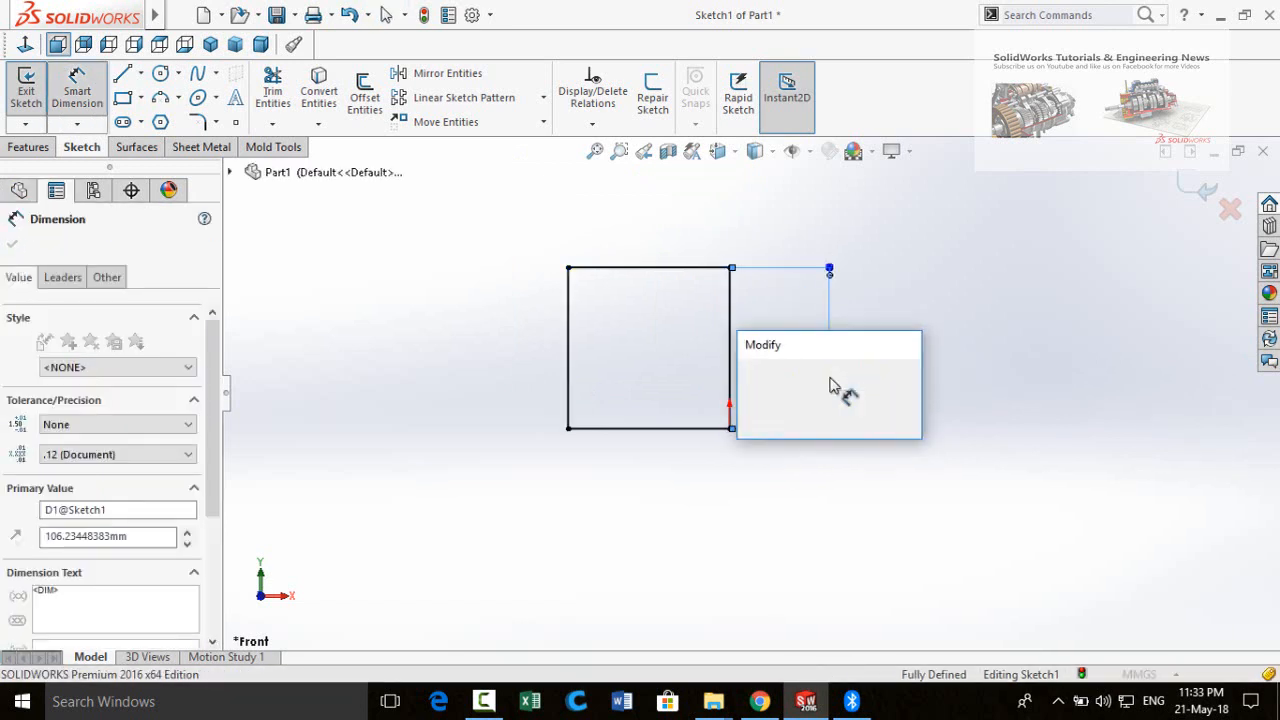
text(100)
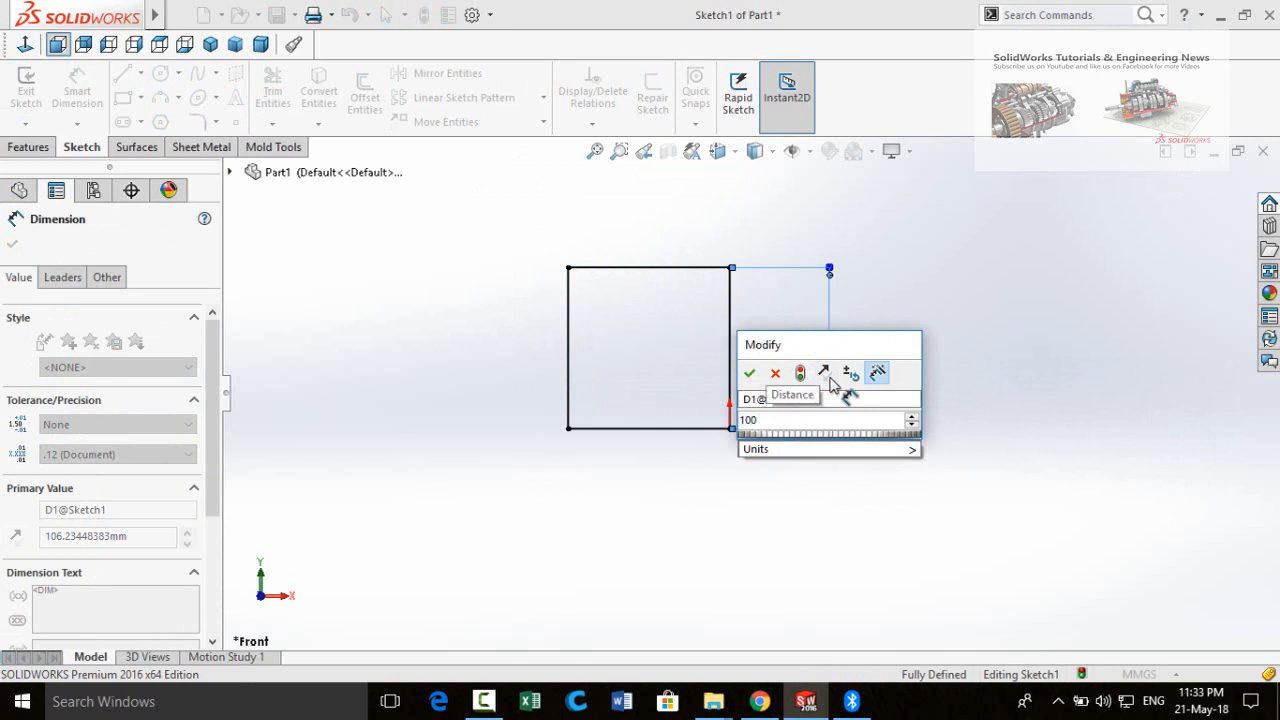
key(Return)
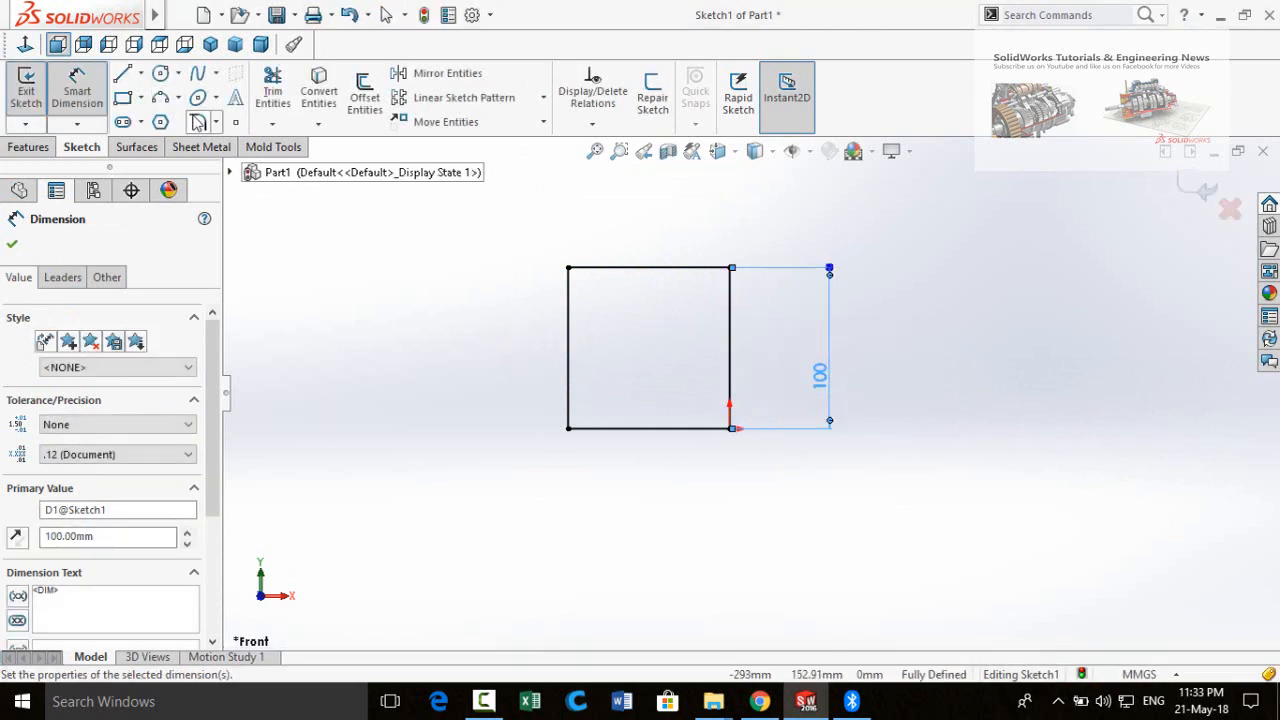
Step: Add 10 mm sketch fillets to all four corners of the square, accepting removal of the equal-length relation
click(198, 121)
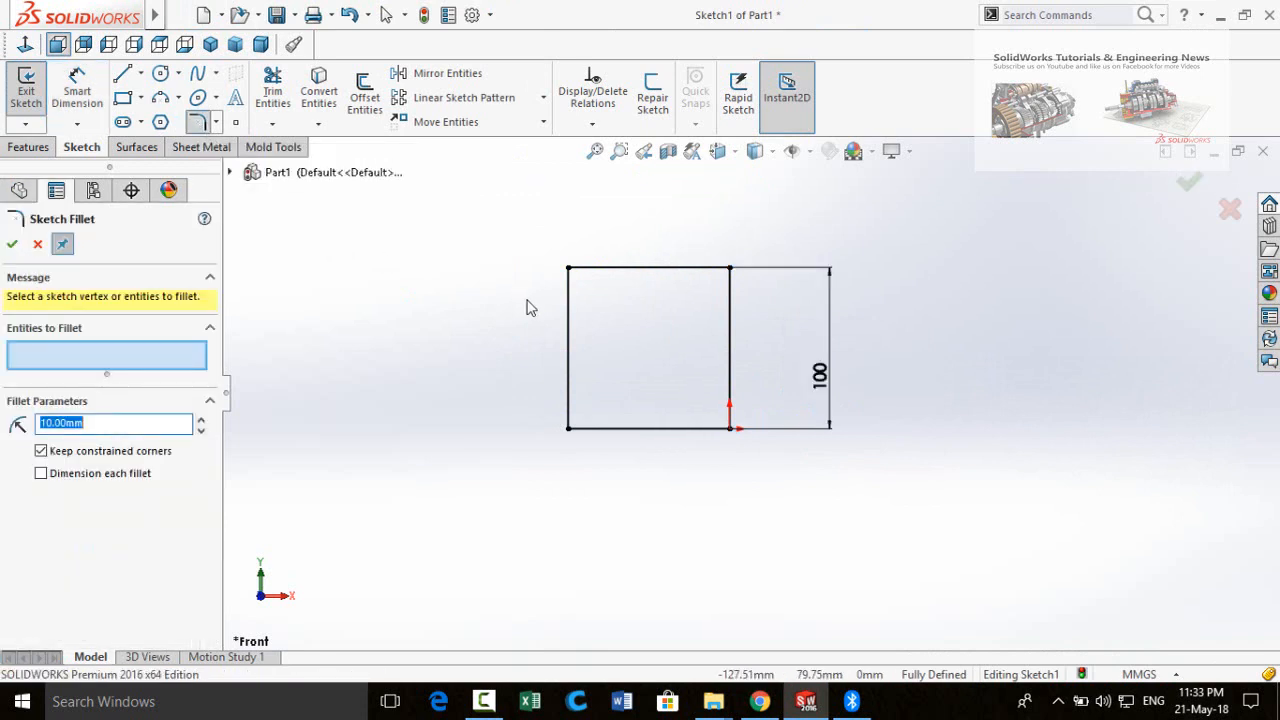
click(569, 270)
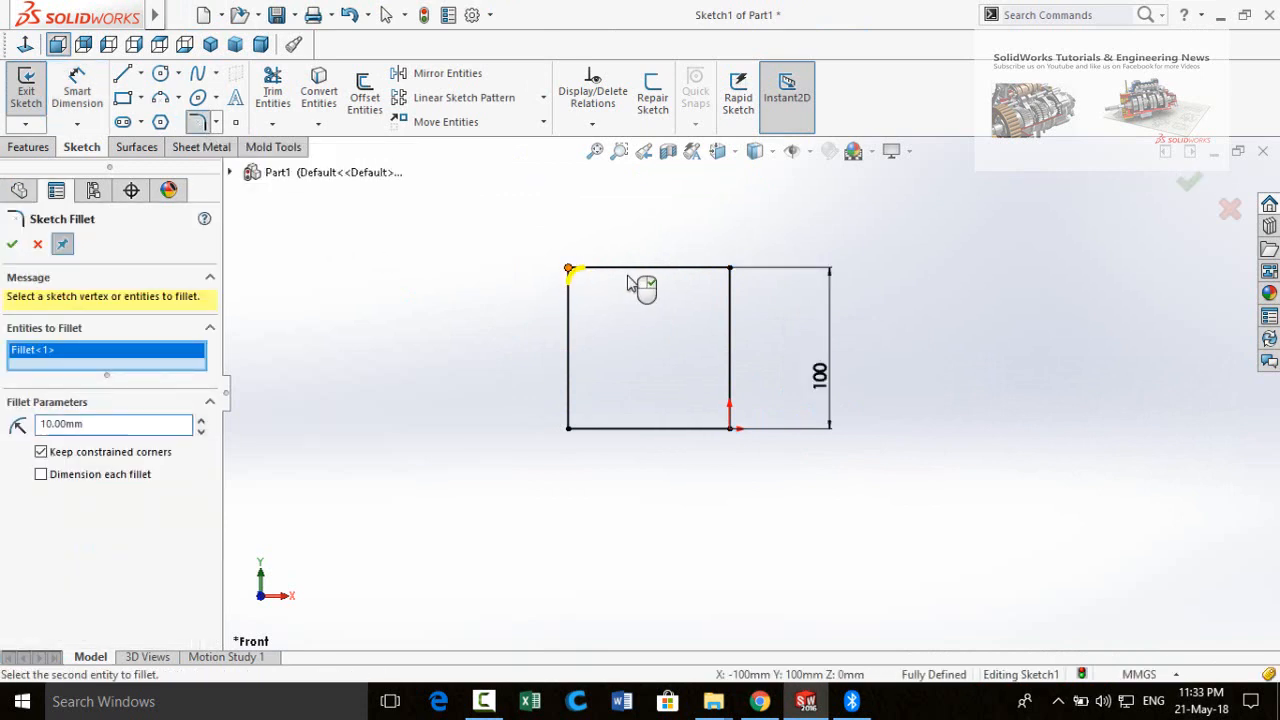
click(729, 271)
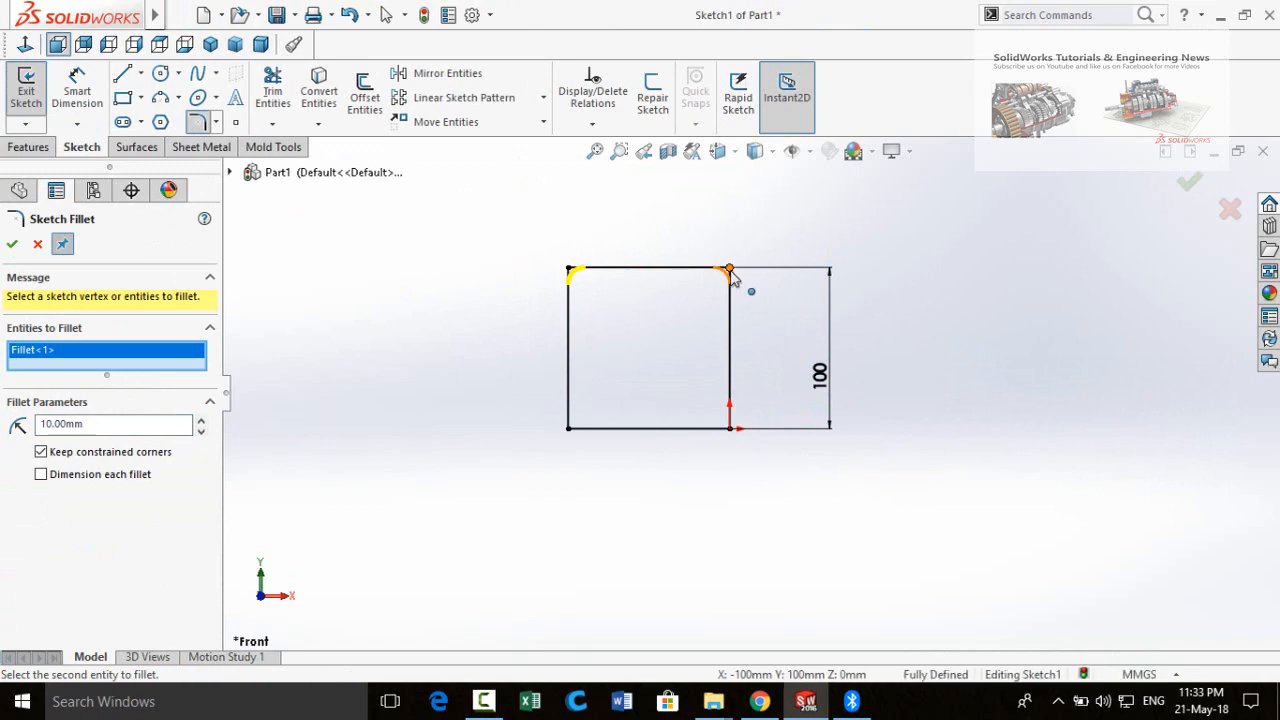
click(686, 366)
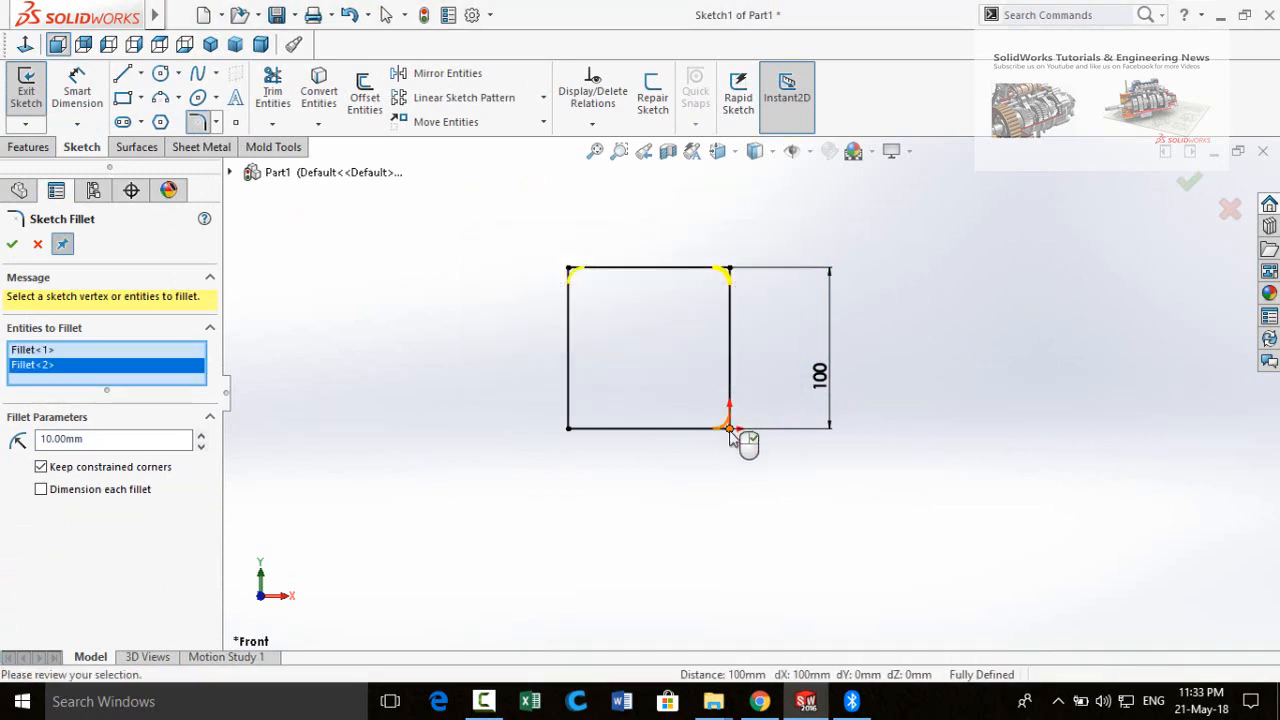
click(728, 428)
click(686, 366)
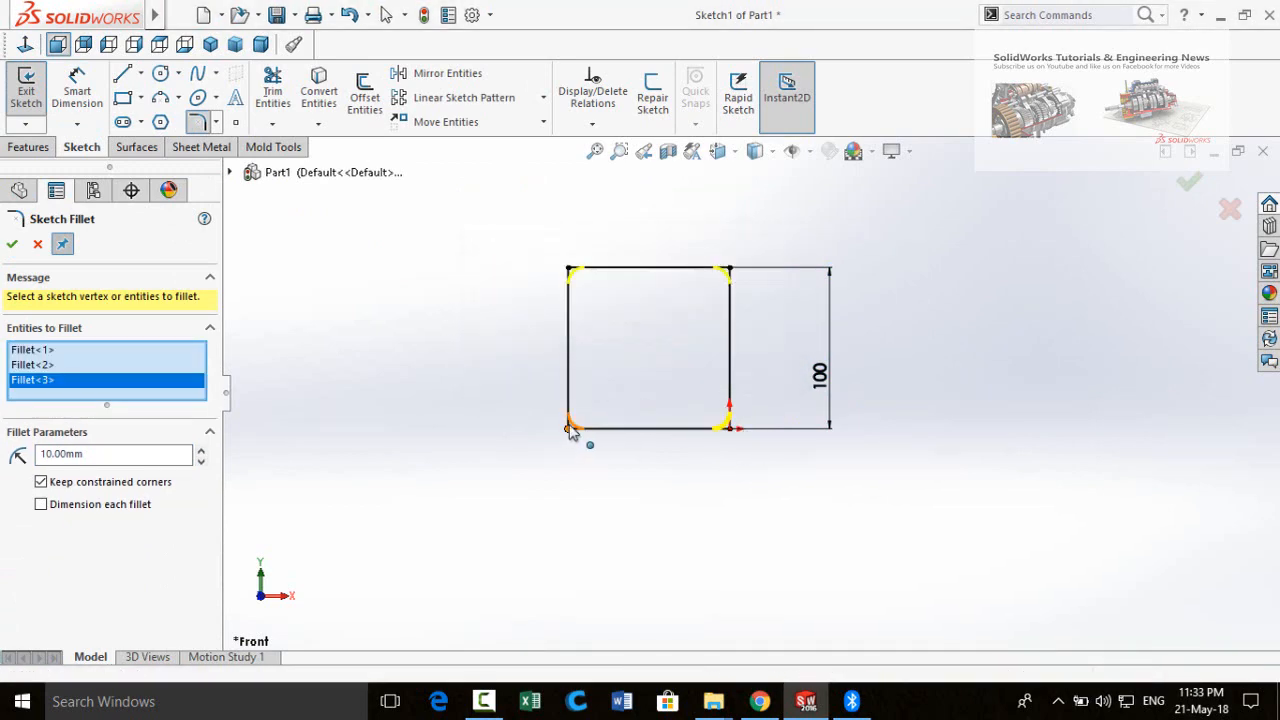
click(569, 428)
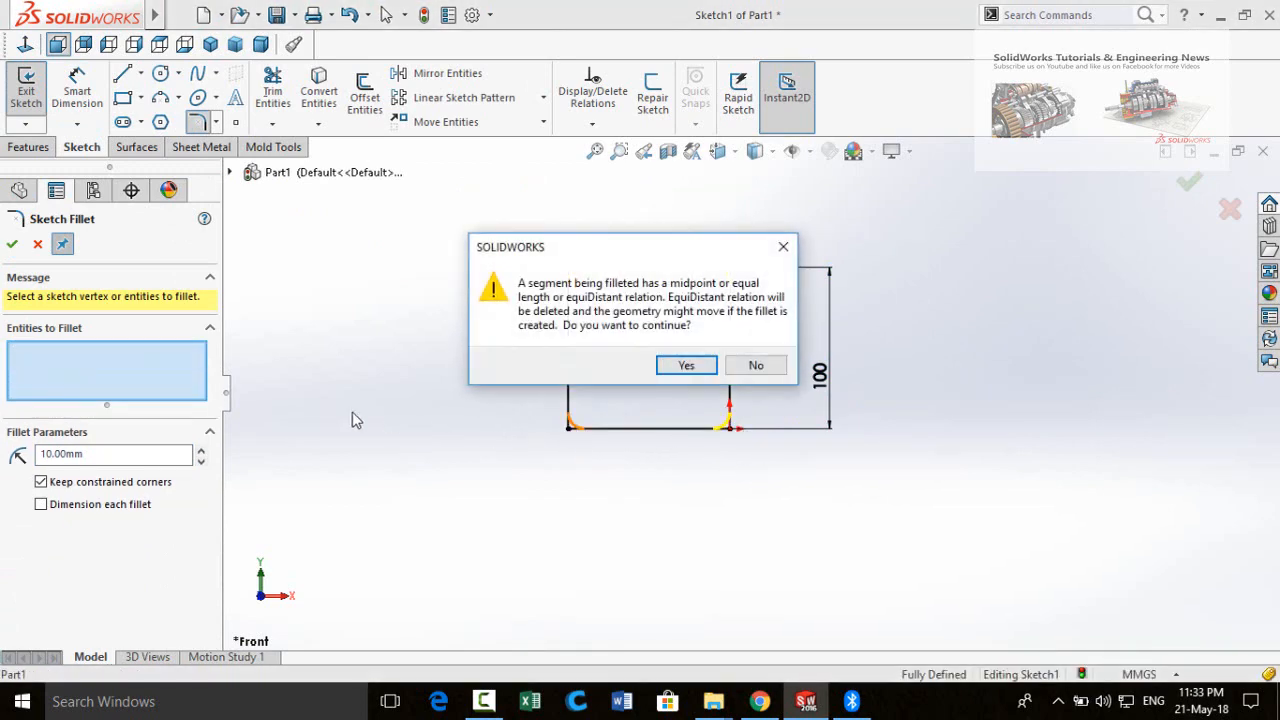
click(686, 366)
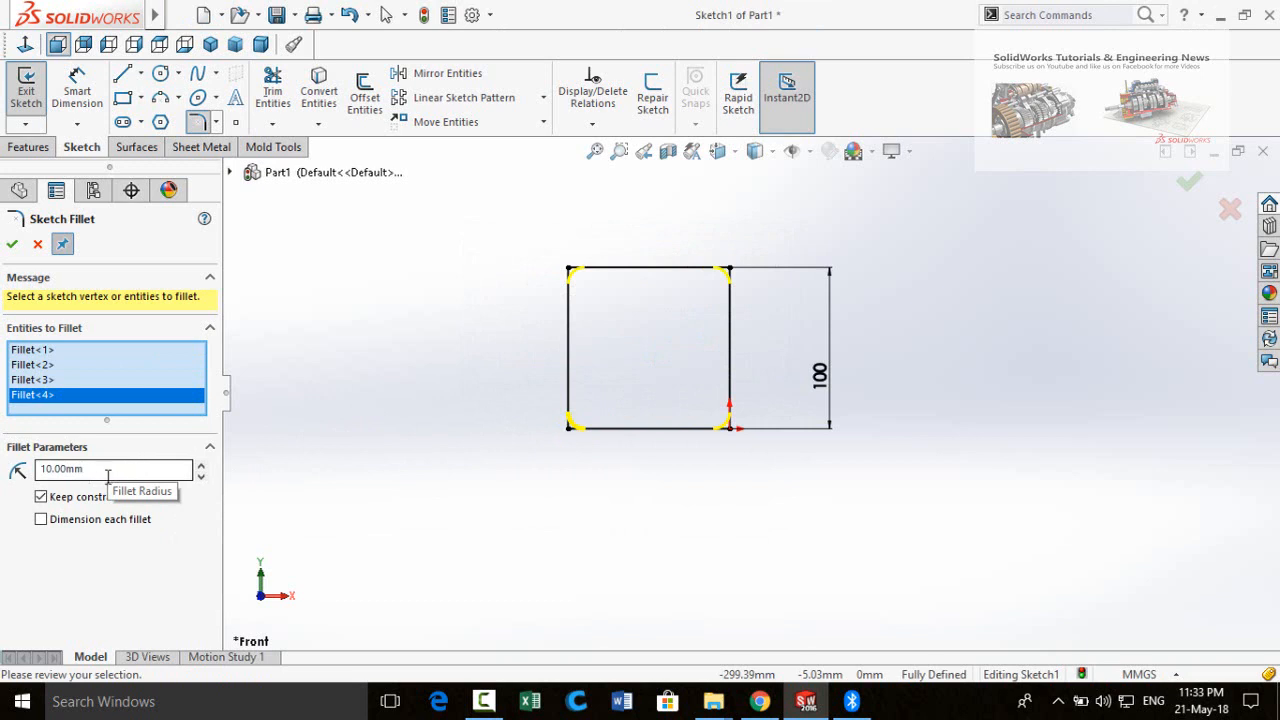
click(12, 244)
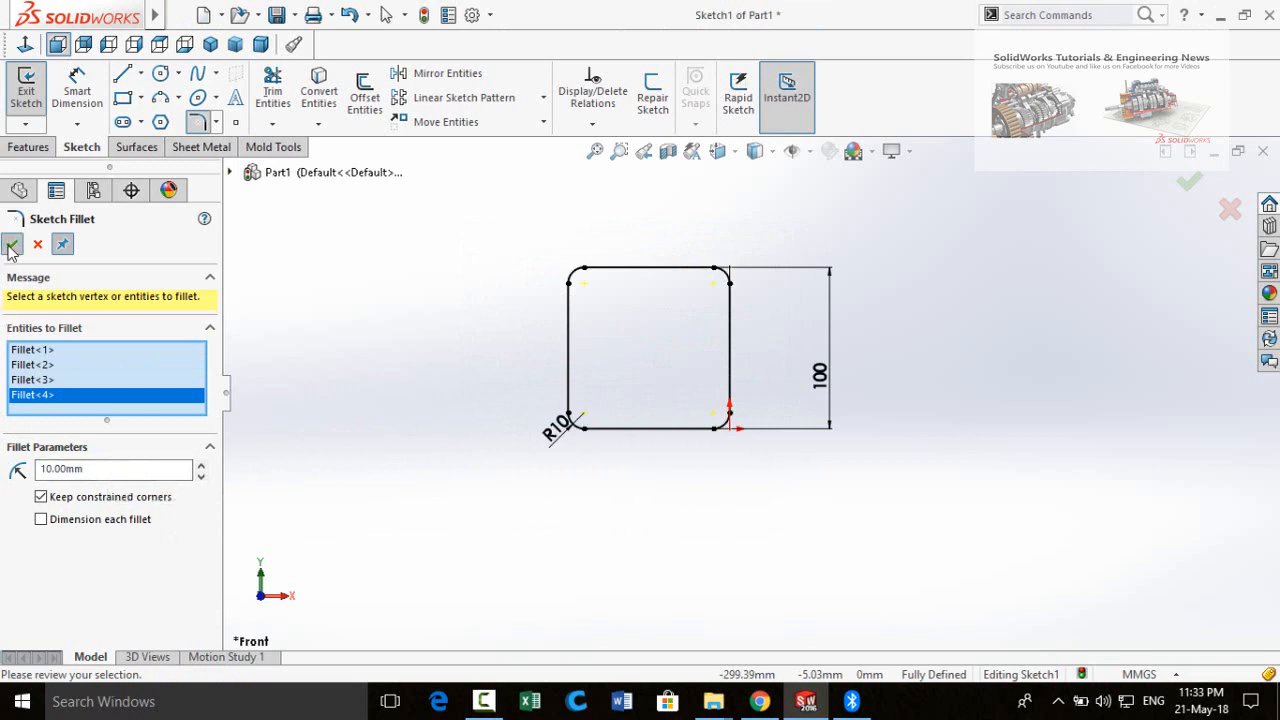
click(12, 244)
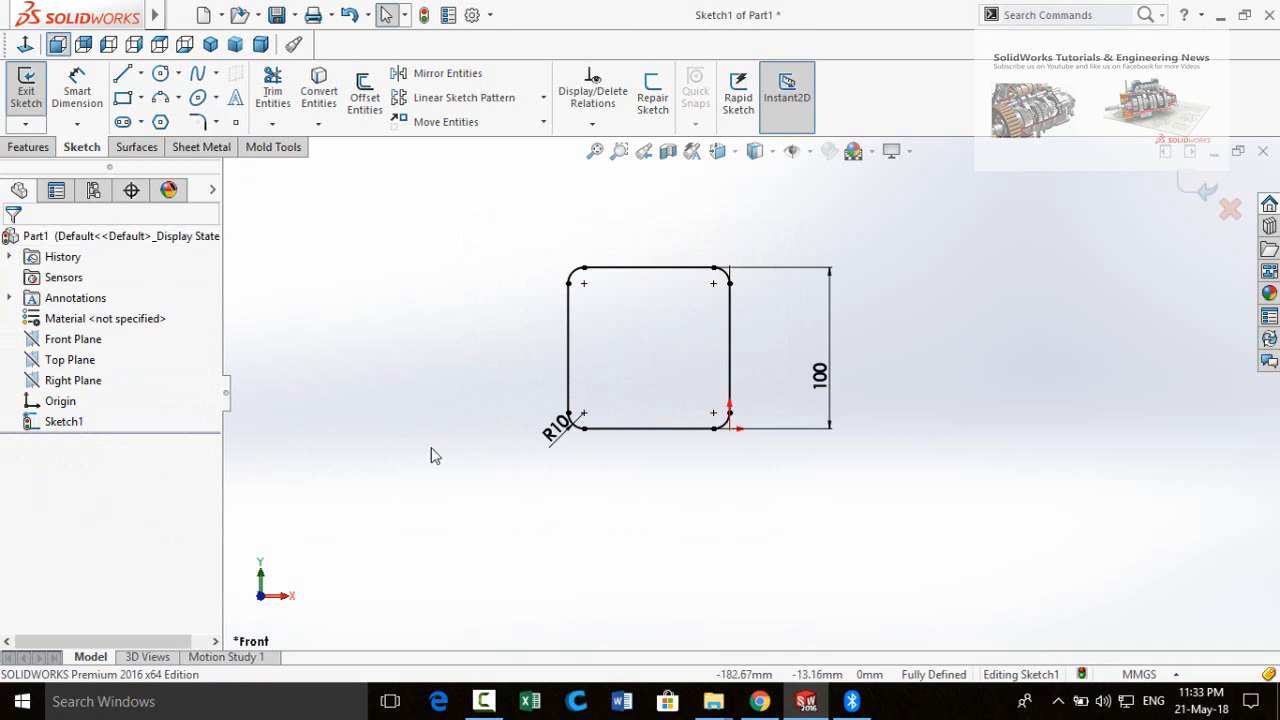
Step: Extrude the rounded square profile as a blind boss with a depth of 20 mm
click(28, 150)
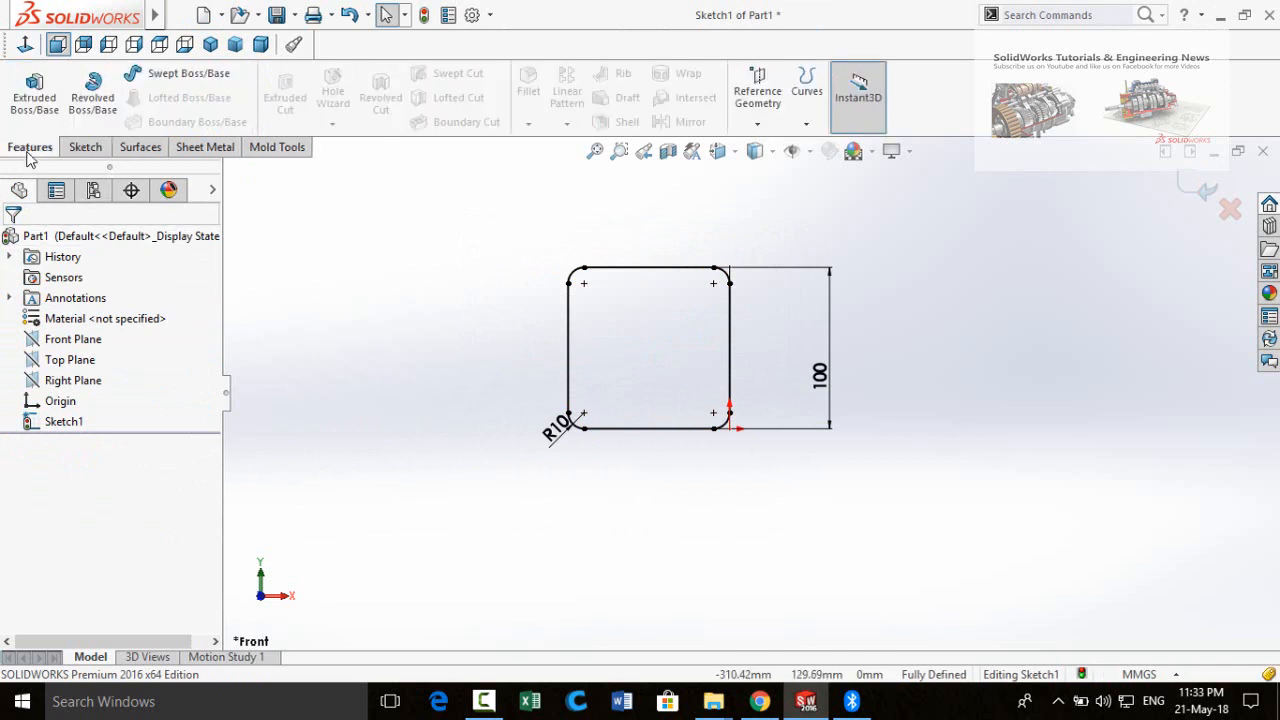
click(30, 104)
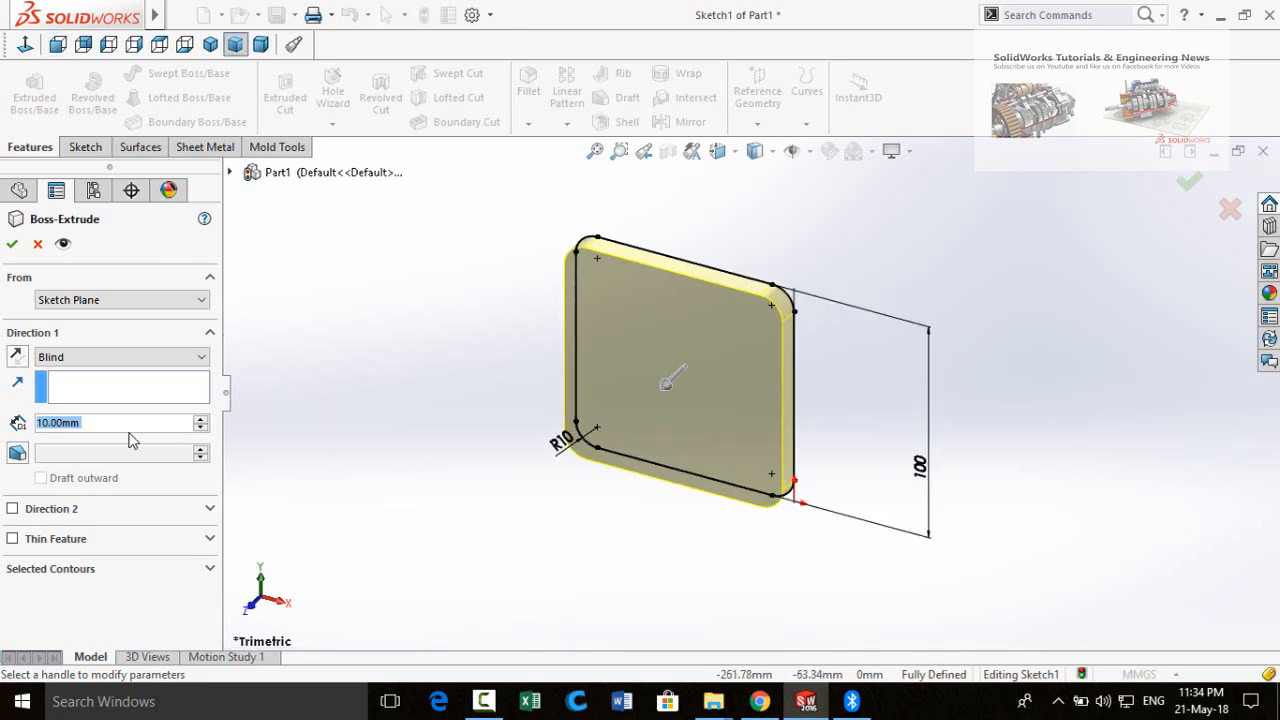
text(20)
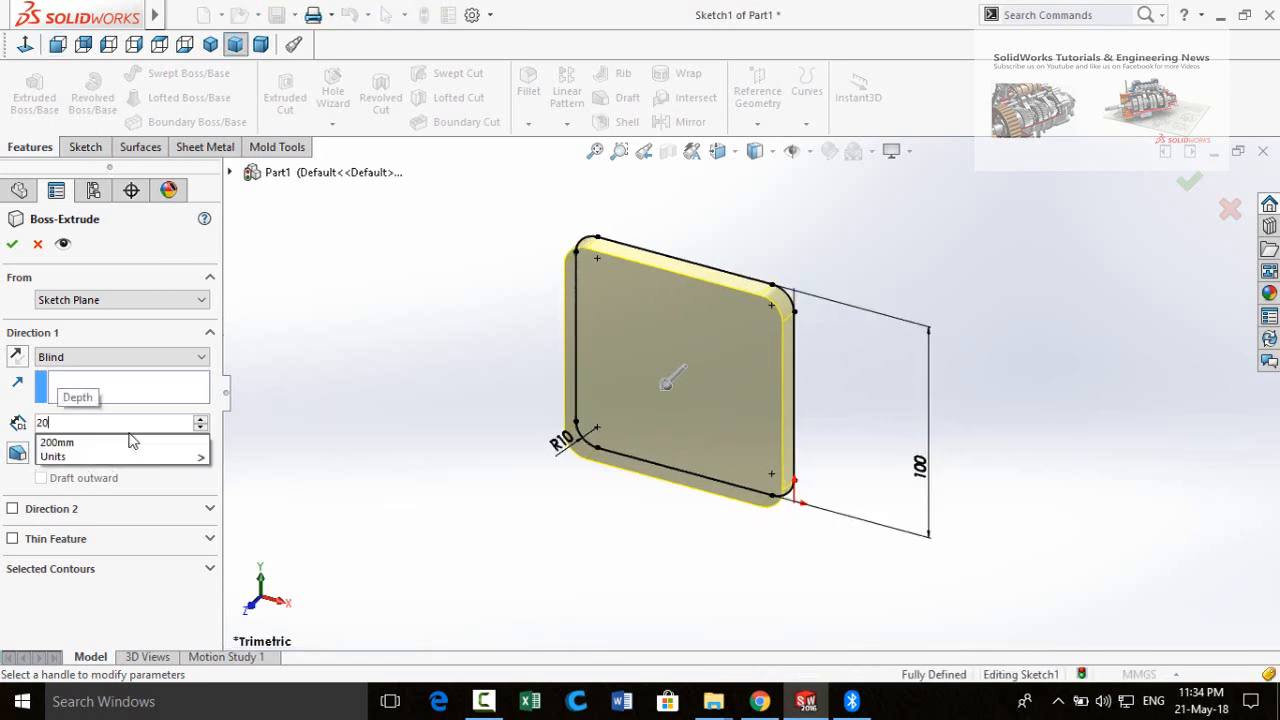
key(Return)
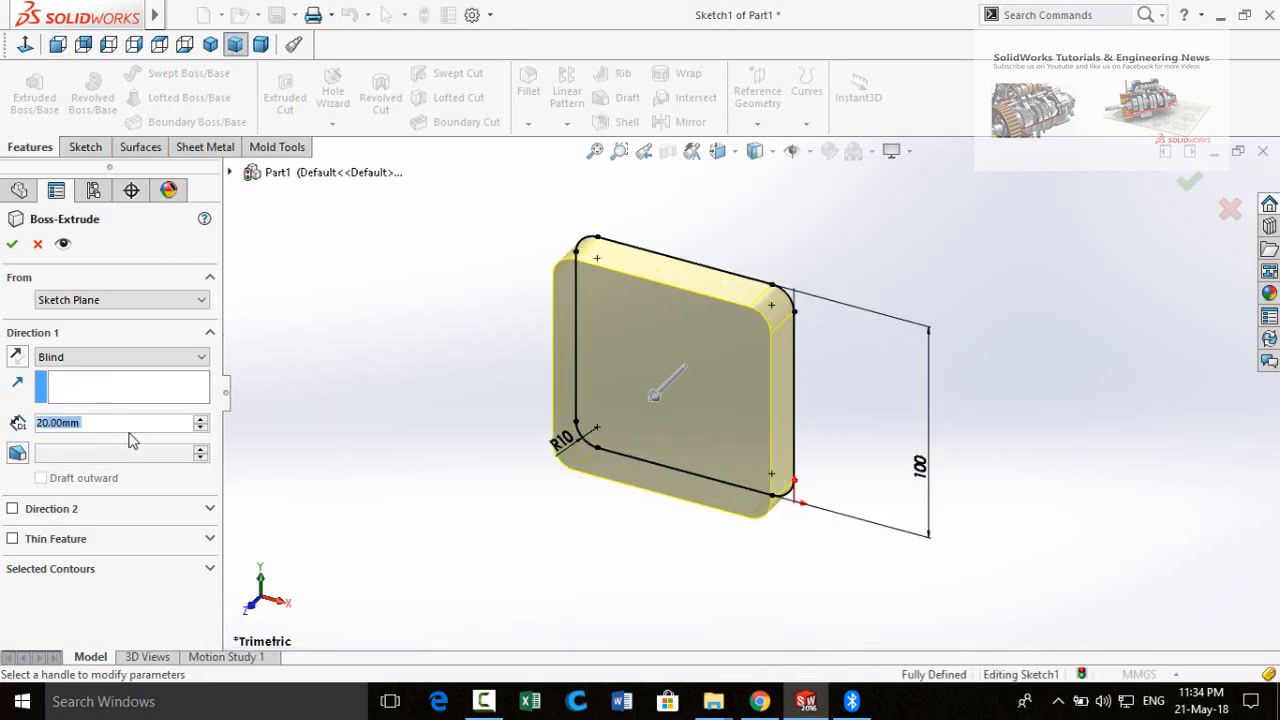
click(12, 243)
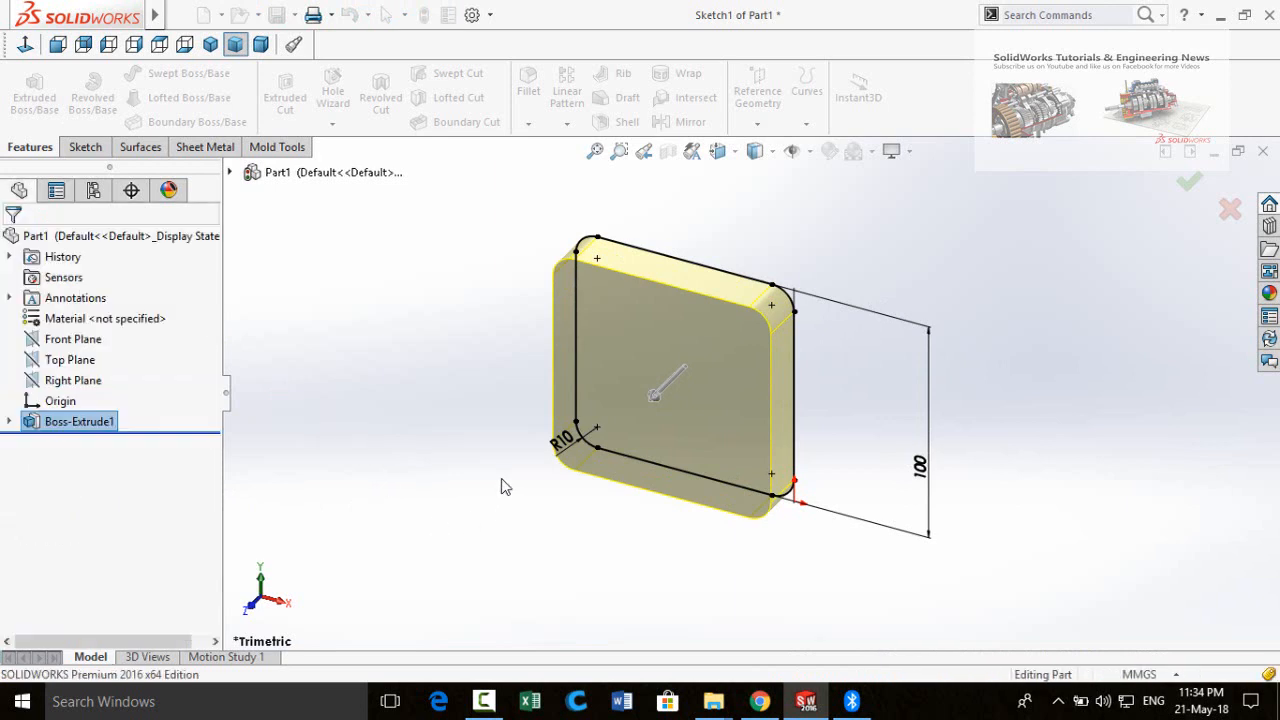
click(576, 573)
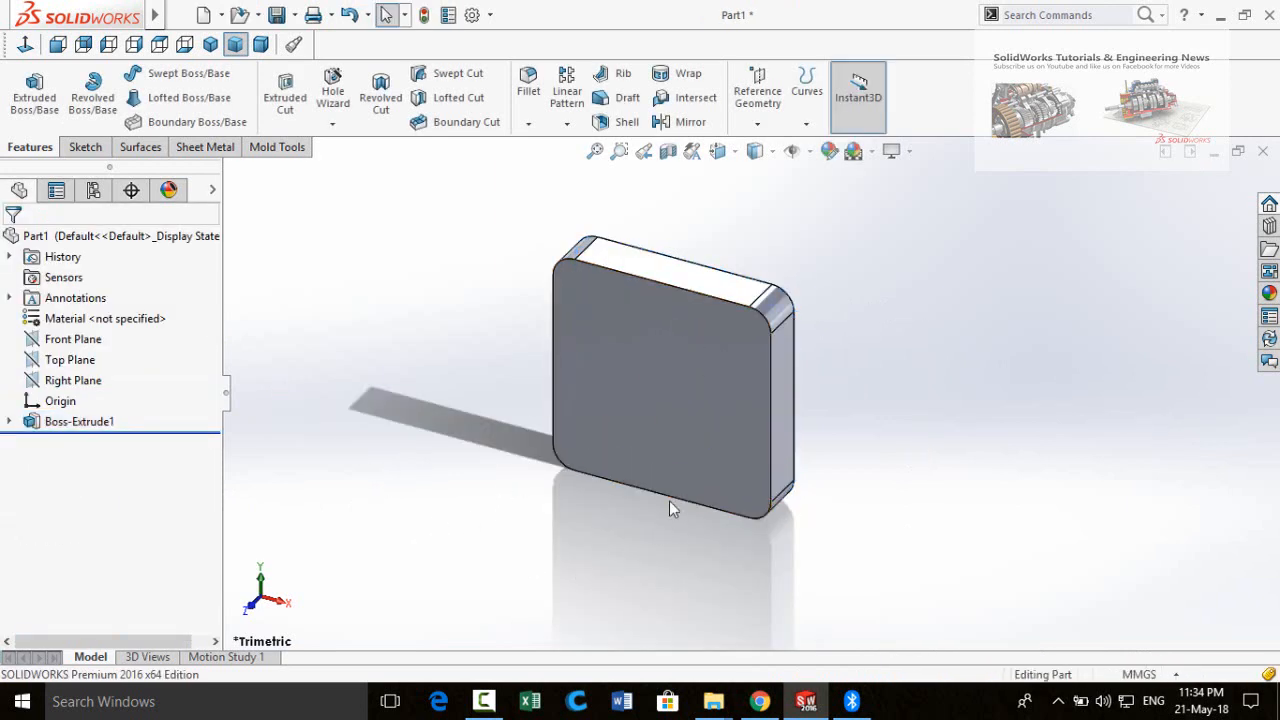
Step: Start a new sketch on the plate's back face and view that face straight on
middle_drag(669, 500, 709, 420)
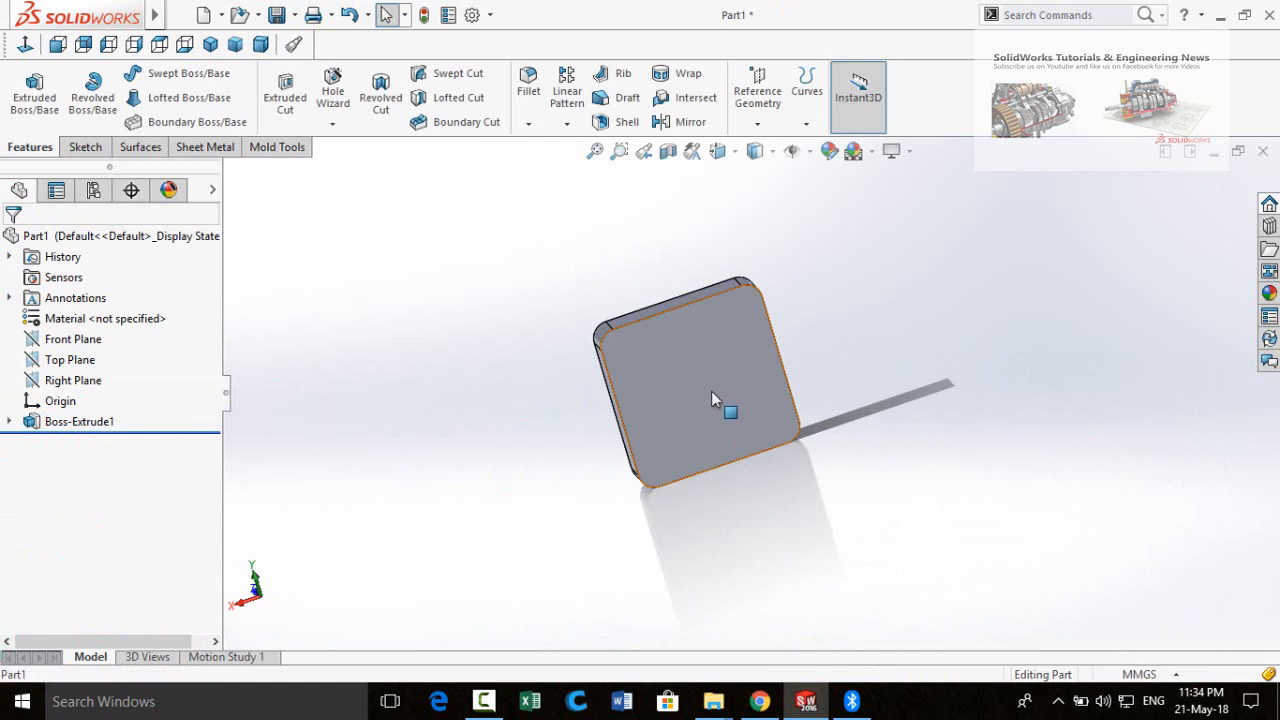
click(711, 395)
click(796, 345)
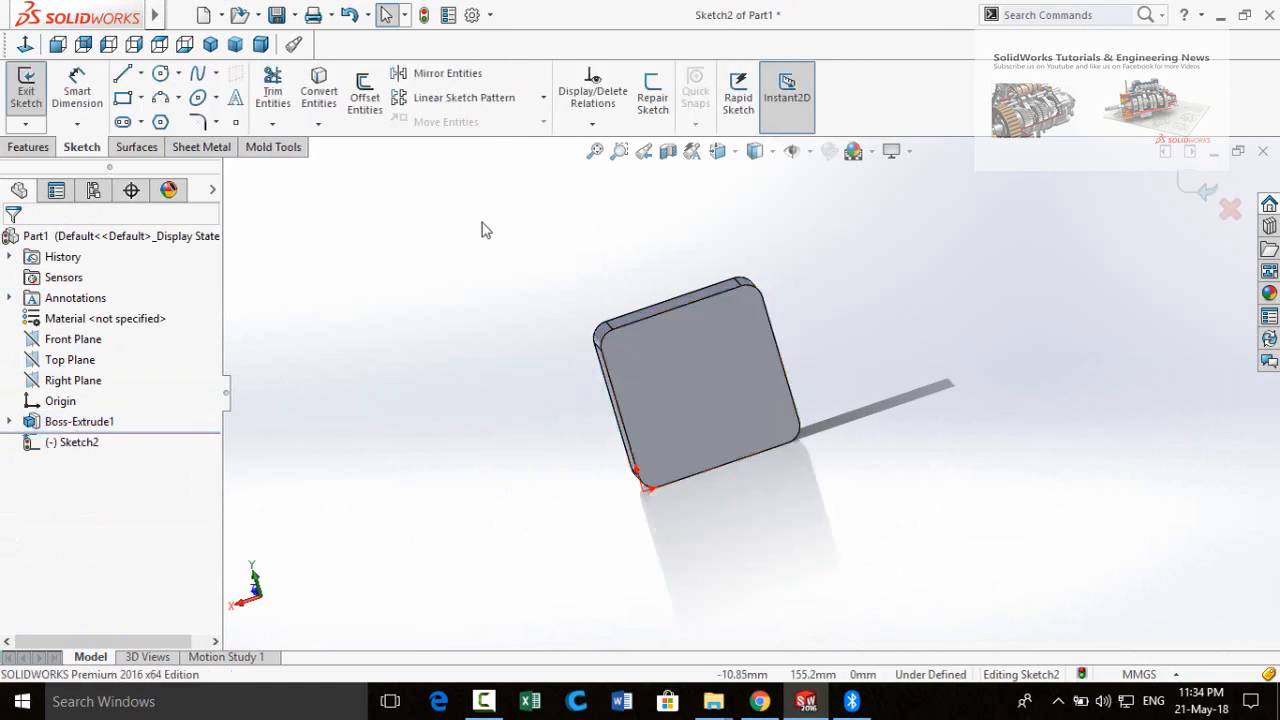
click(25, 44)
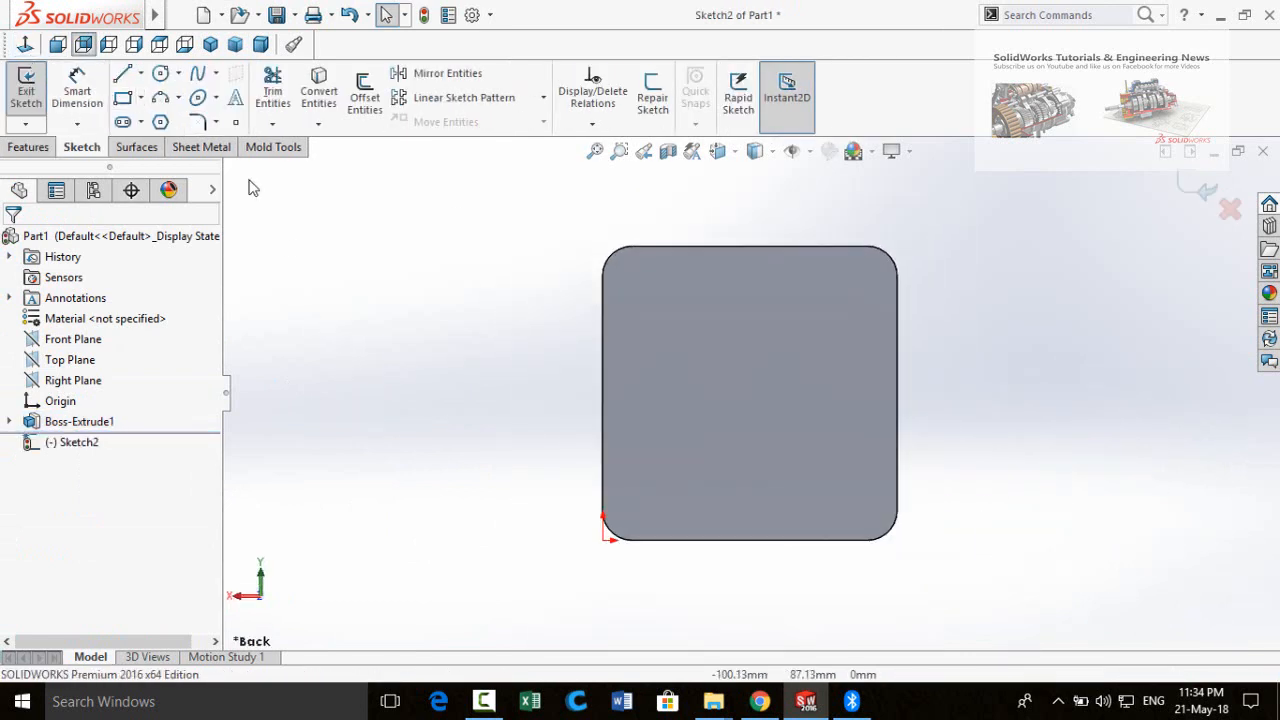
Step: Draw a vertical centerline across the back face between the midpoints of its upper and lower edges
click(140, 73)
click(147, 122)
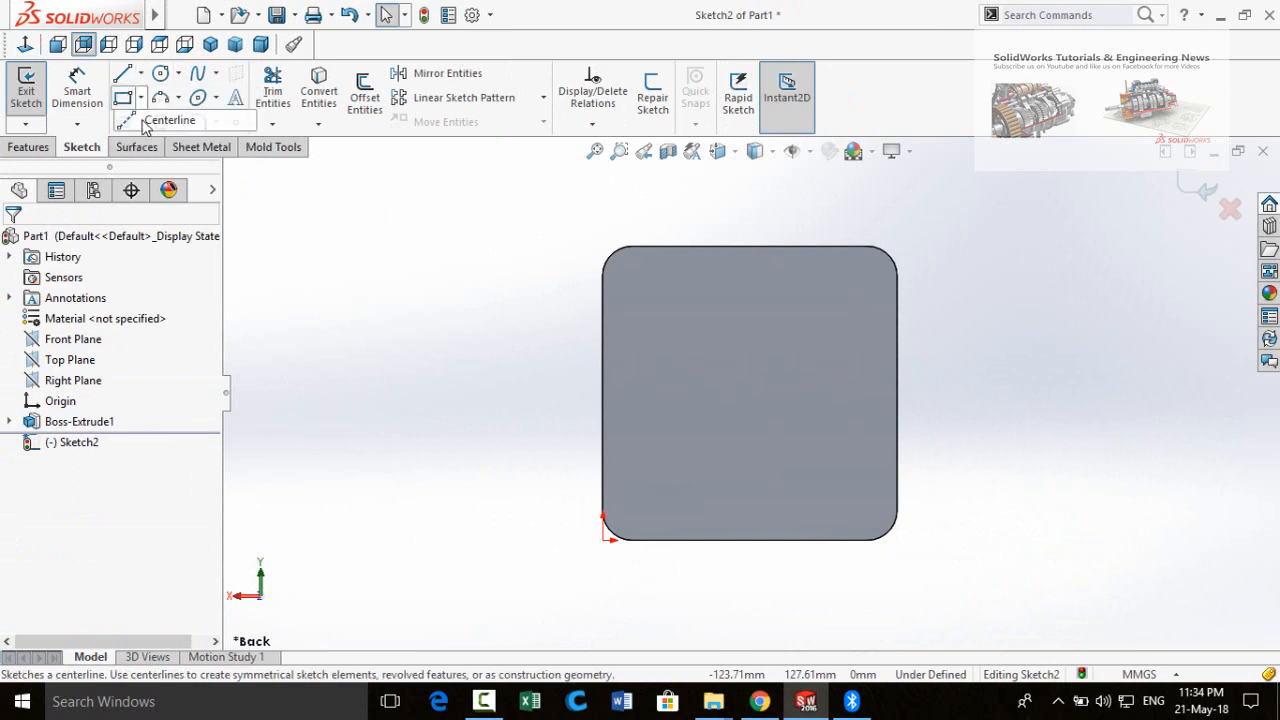
click(750, 246)
click(750, 540)
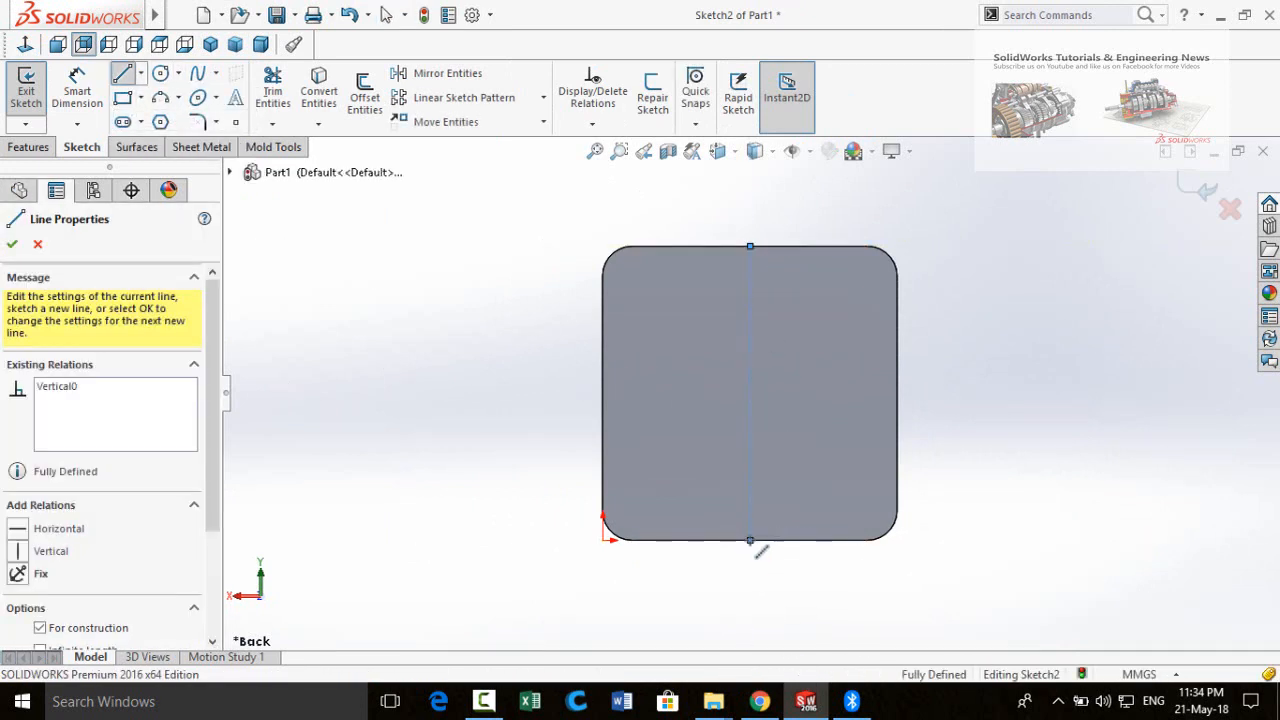
key(Escape)
key(Escape)
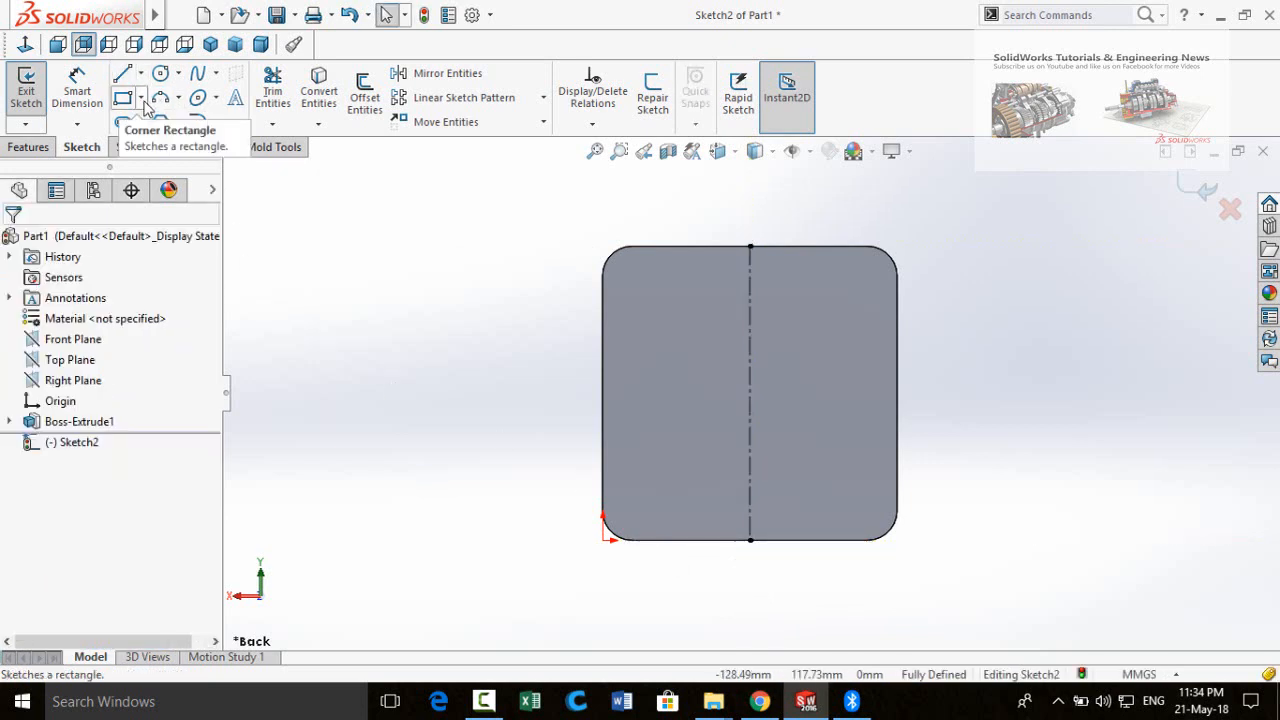
Step: Sketch a center rectangle about 152 mm wide from the centerline's midpoint, enclosing the whole plate
click(143, 101)
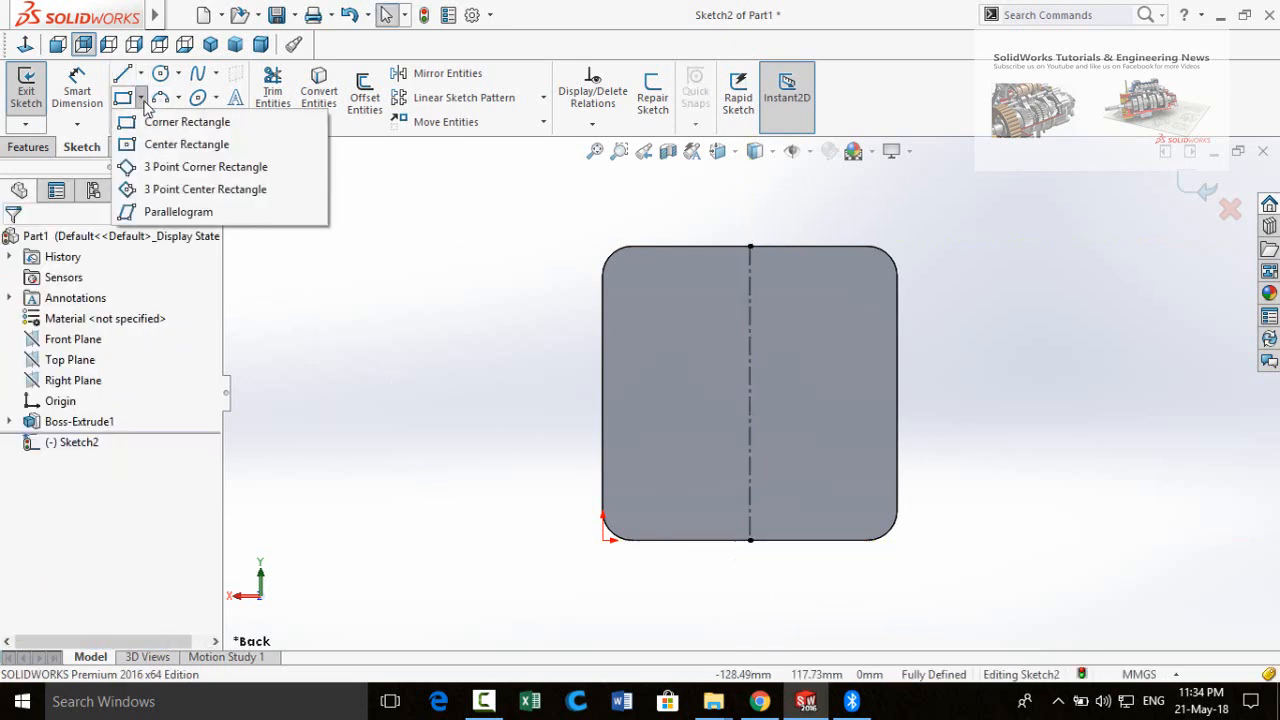
click(172, 146)
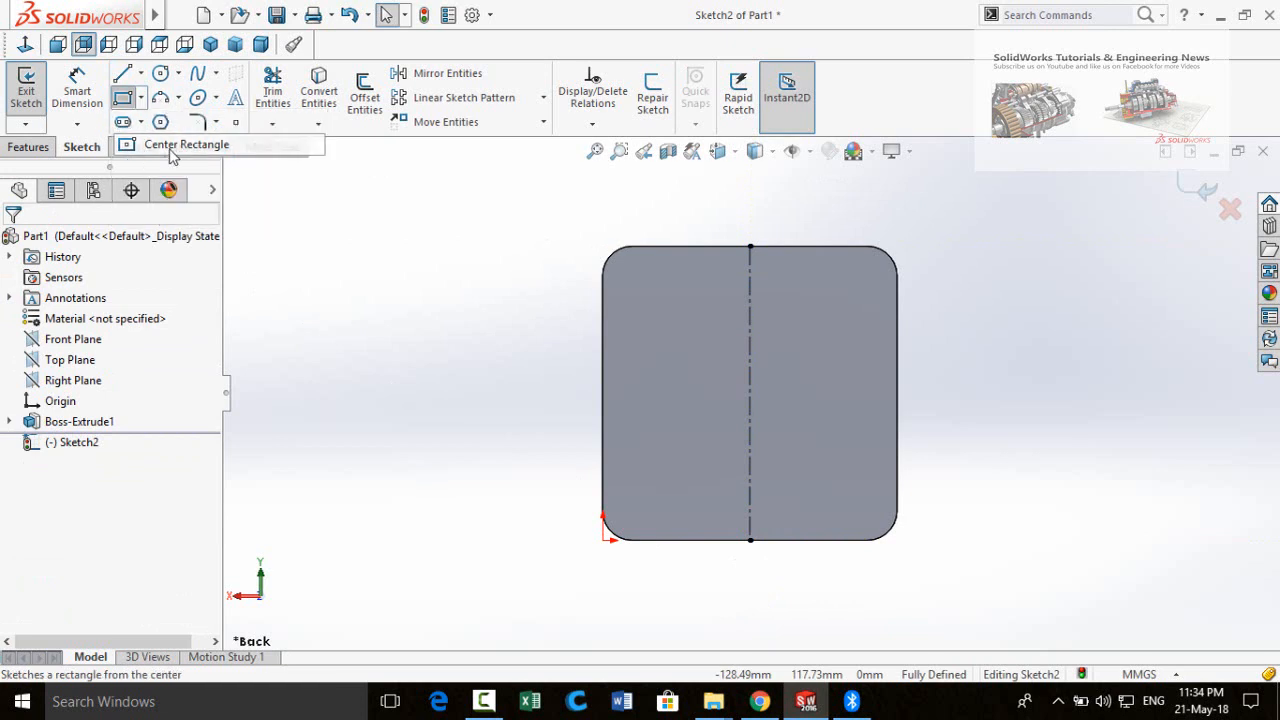
click(750, 393)
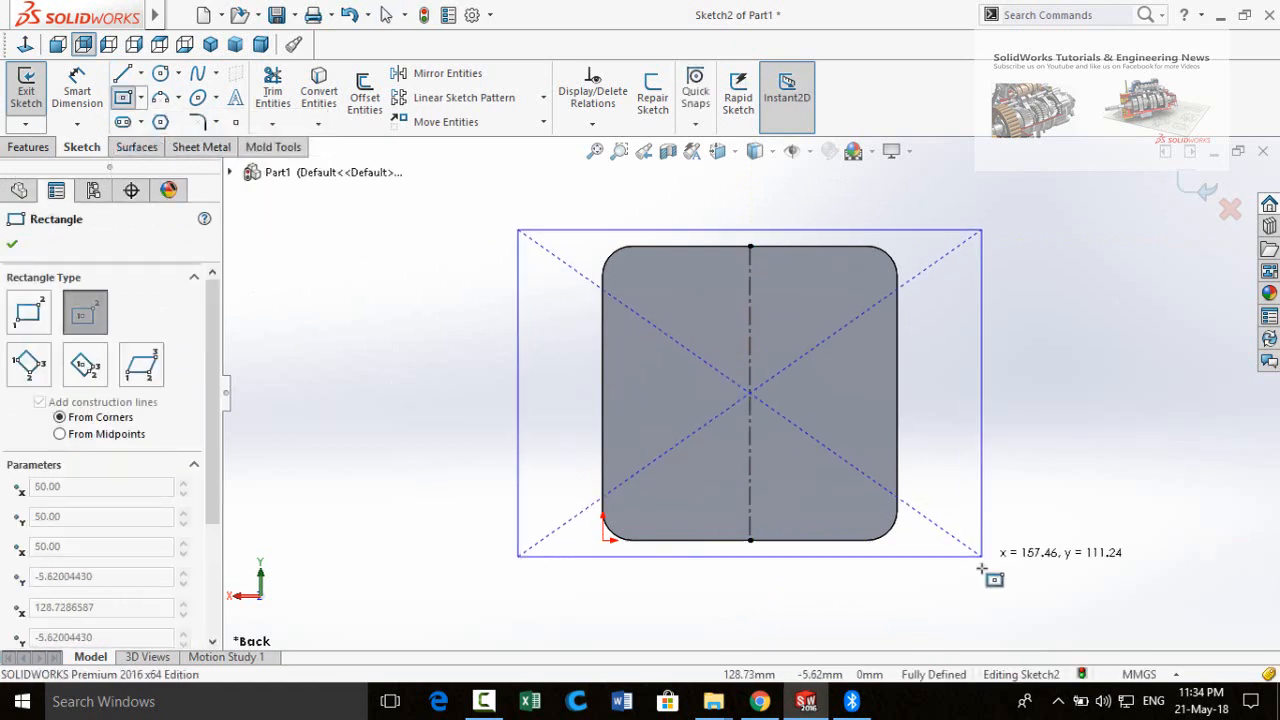
click(974, 604)
scroll(971, 572, up, 2)
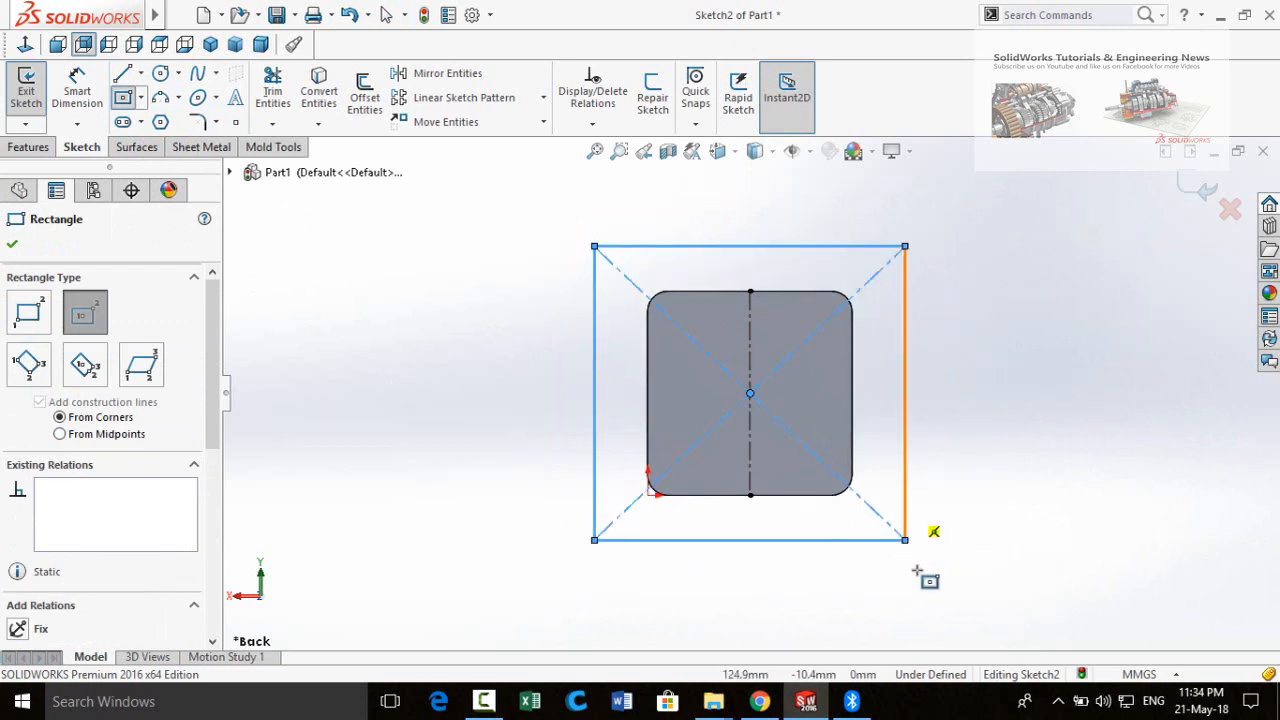
key(Escape)
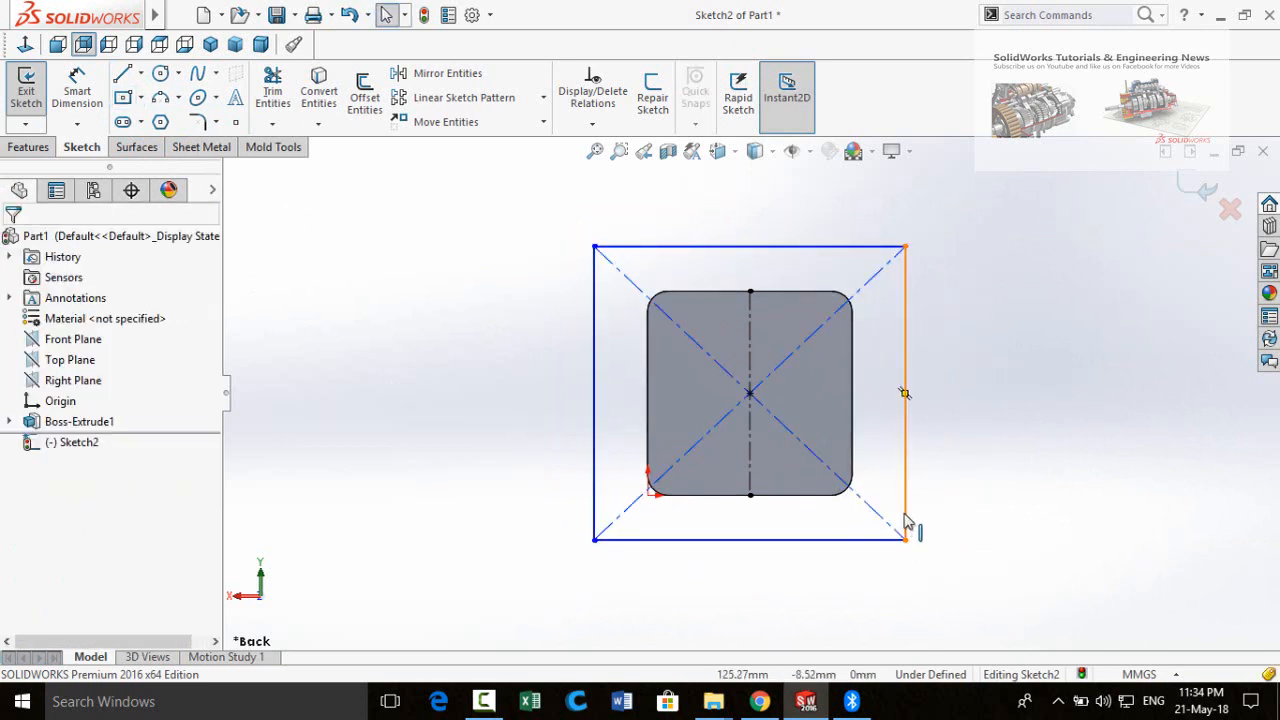
Step: Make two adjacent sides of the outer rectangle equal in length to turn it into a square
click(906, 523)
ctrl+click(873, 545)
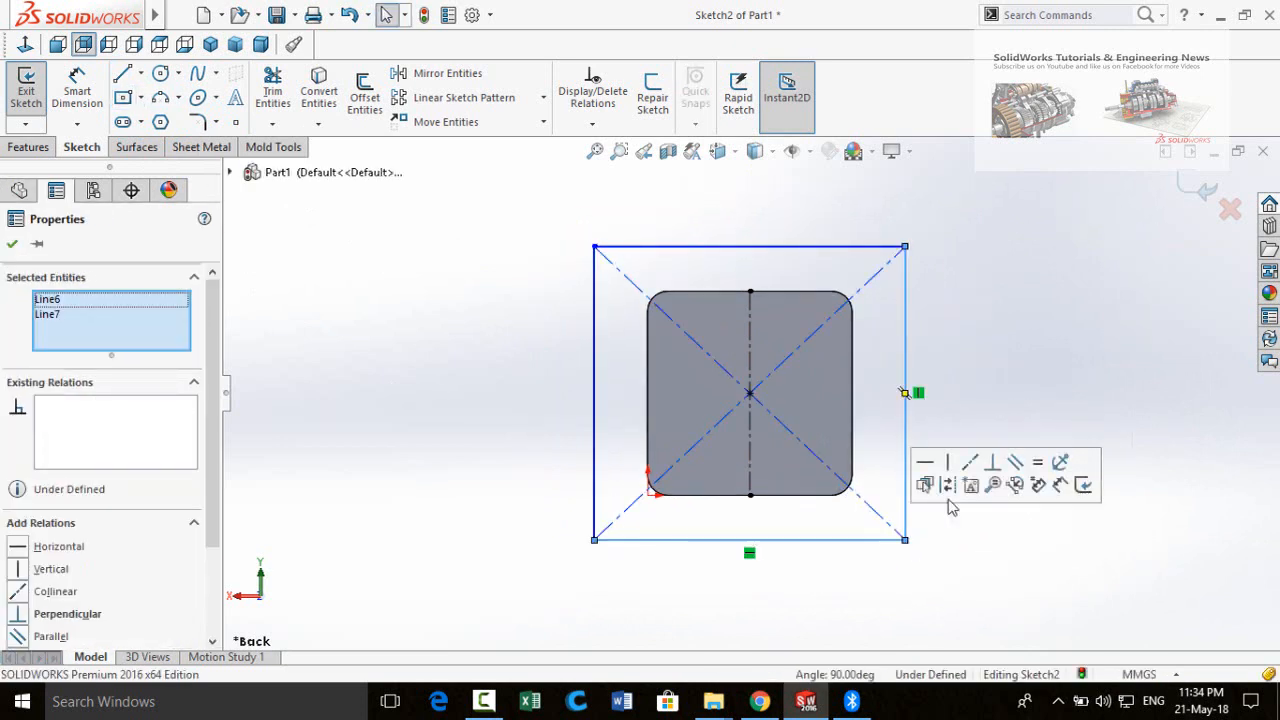
click(1037, 464)
click(945, 560)
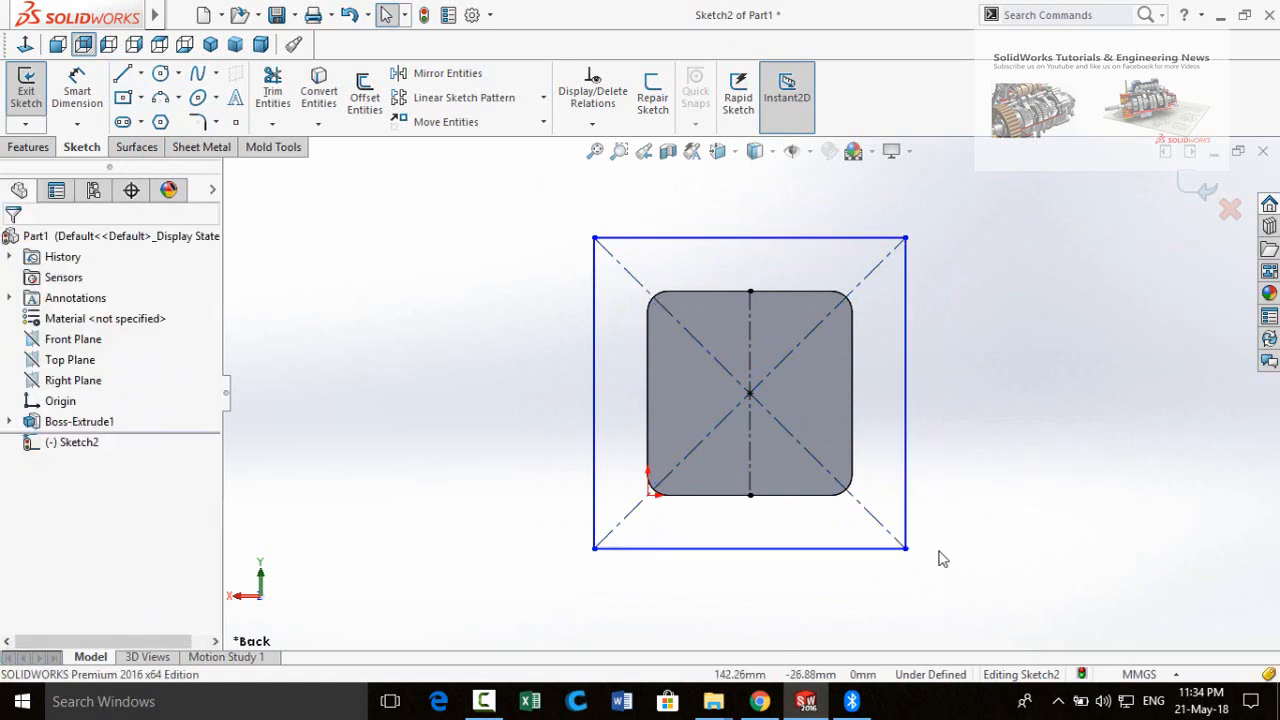
Step: Set the distance between the plate's right edge and the outer square's right side to 30 mm
right_drag(926, 543, 920, 430)
scroll(855, 428, down, 1)
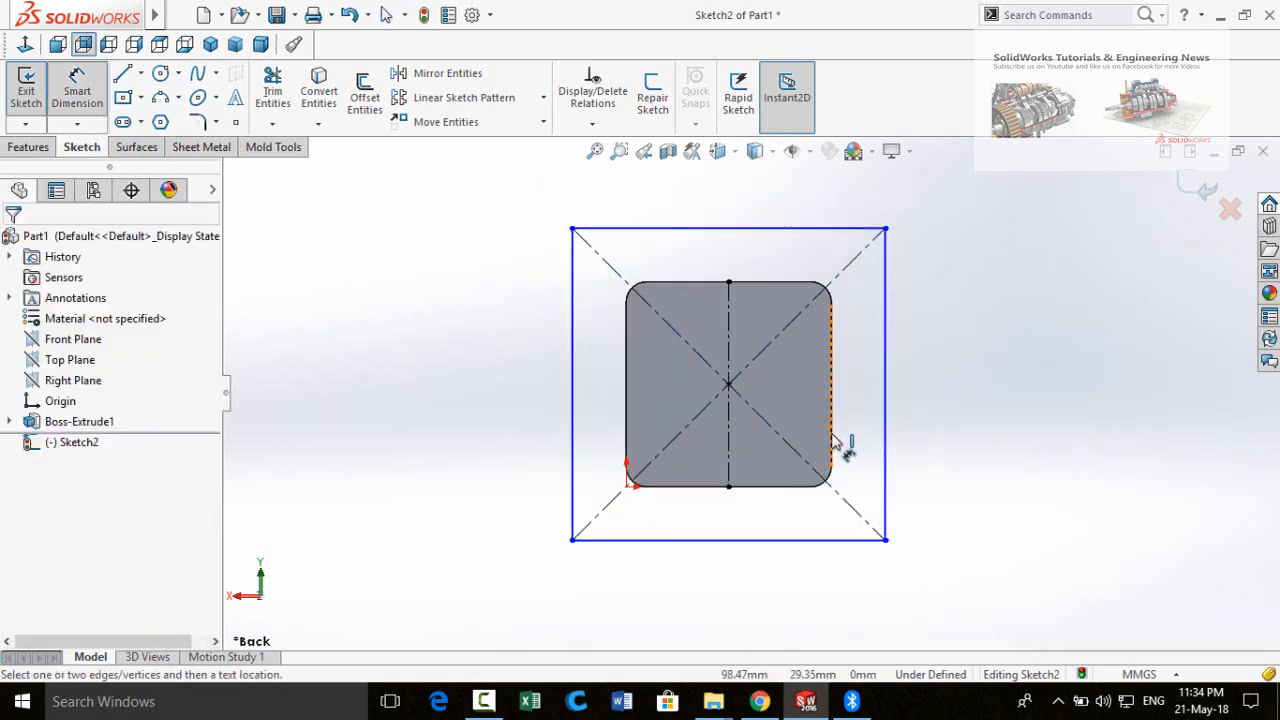
click(832, 440)
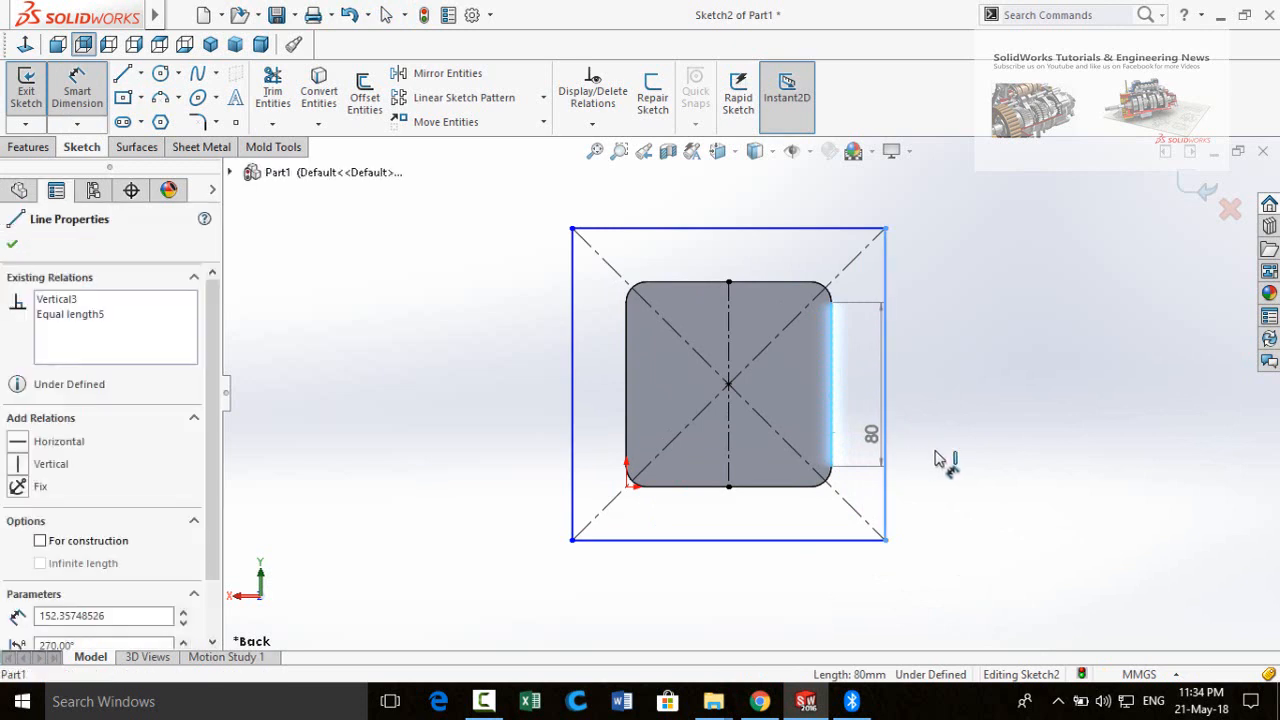
click(885, 455)
click(988, 451)
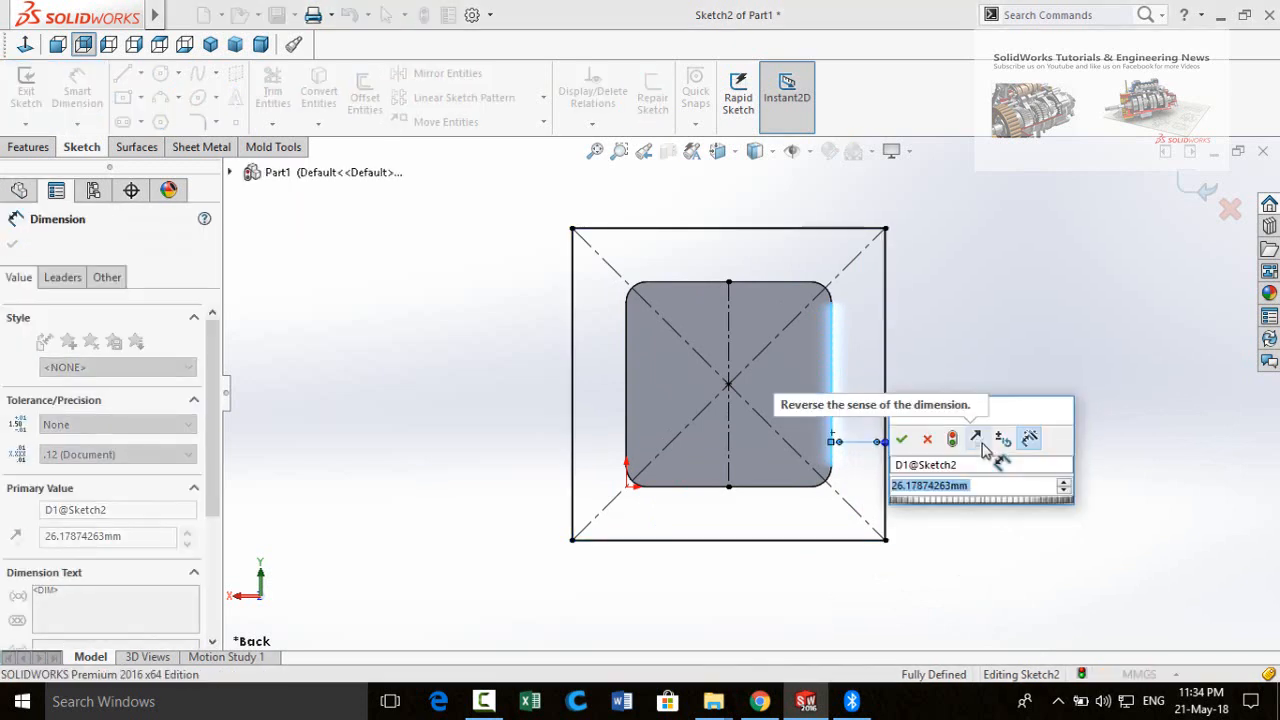
text(30)
key(Return)
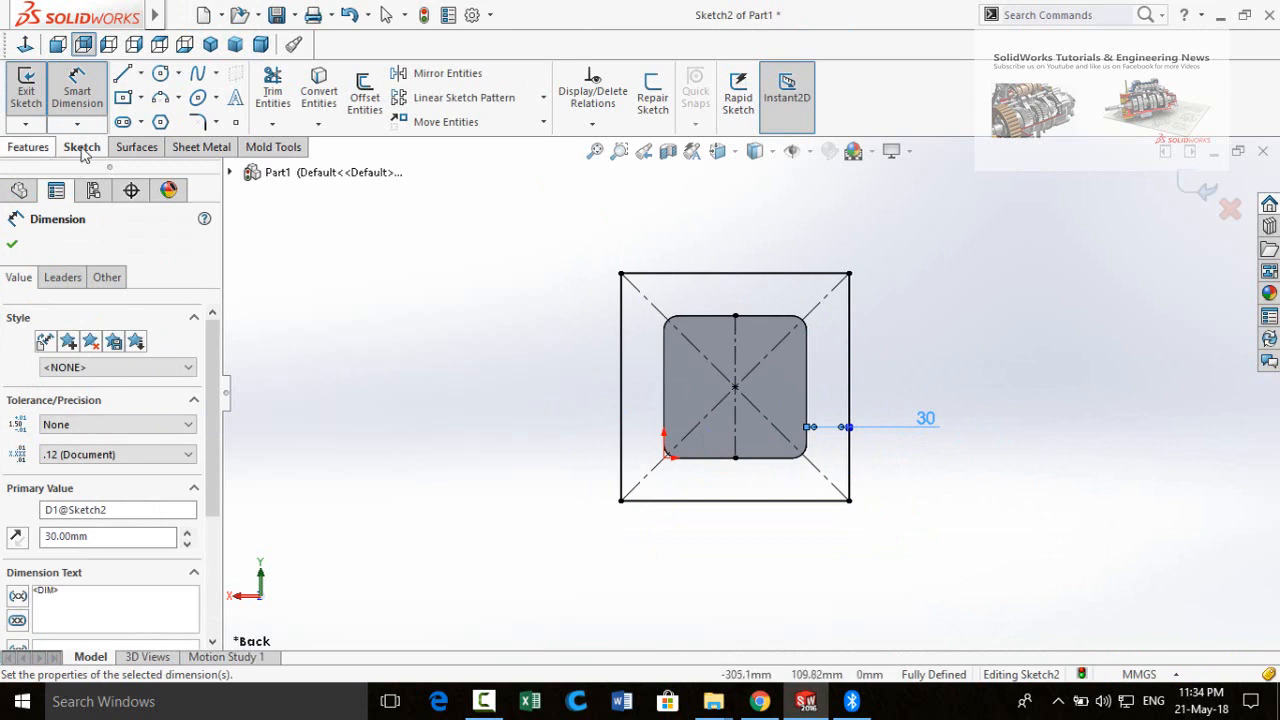
Step: Round all four corners of the outer square with 10 mm sketch fillets
click(200, 122)
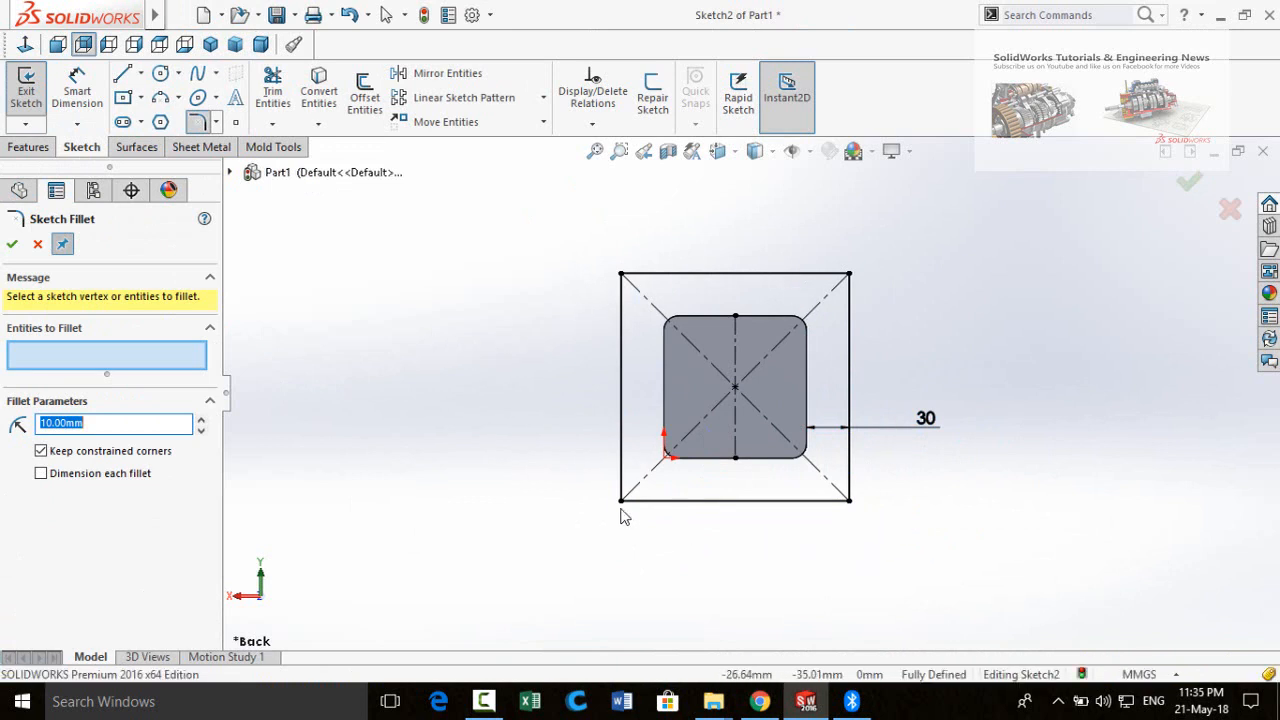
click(622, 275)
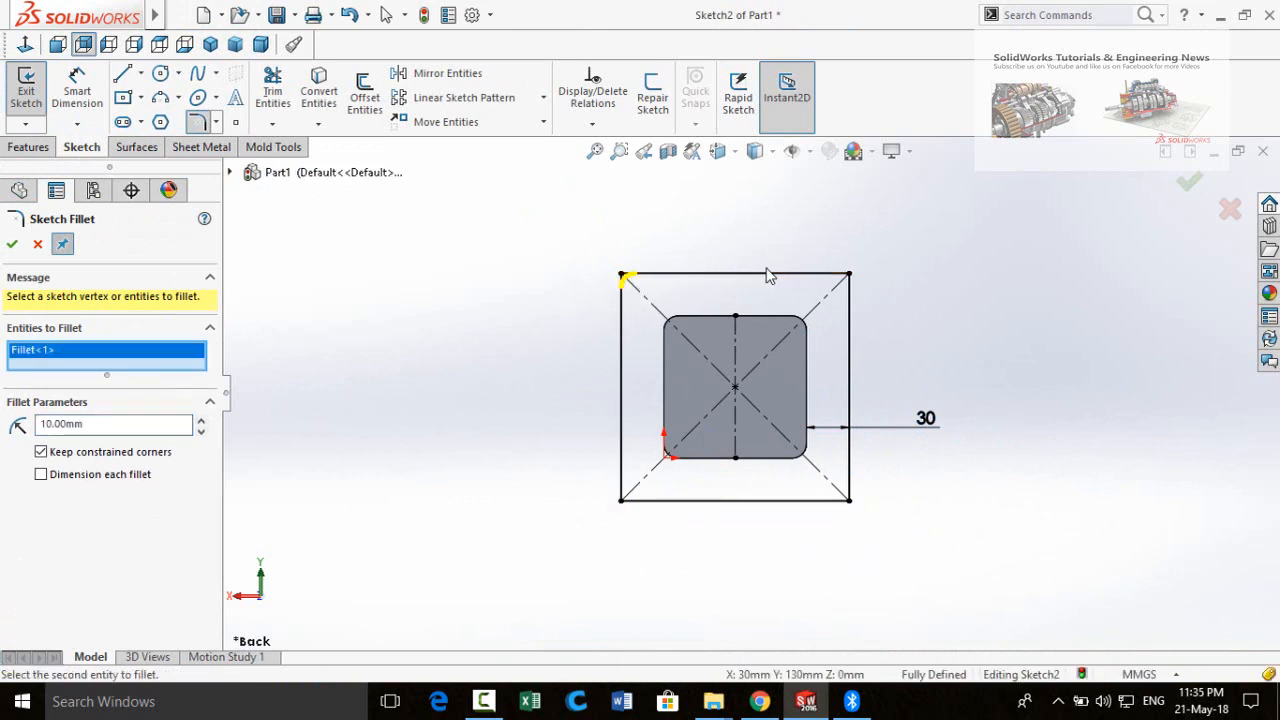
click(846, 277)
click(684, 364)
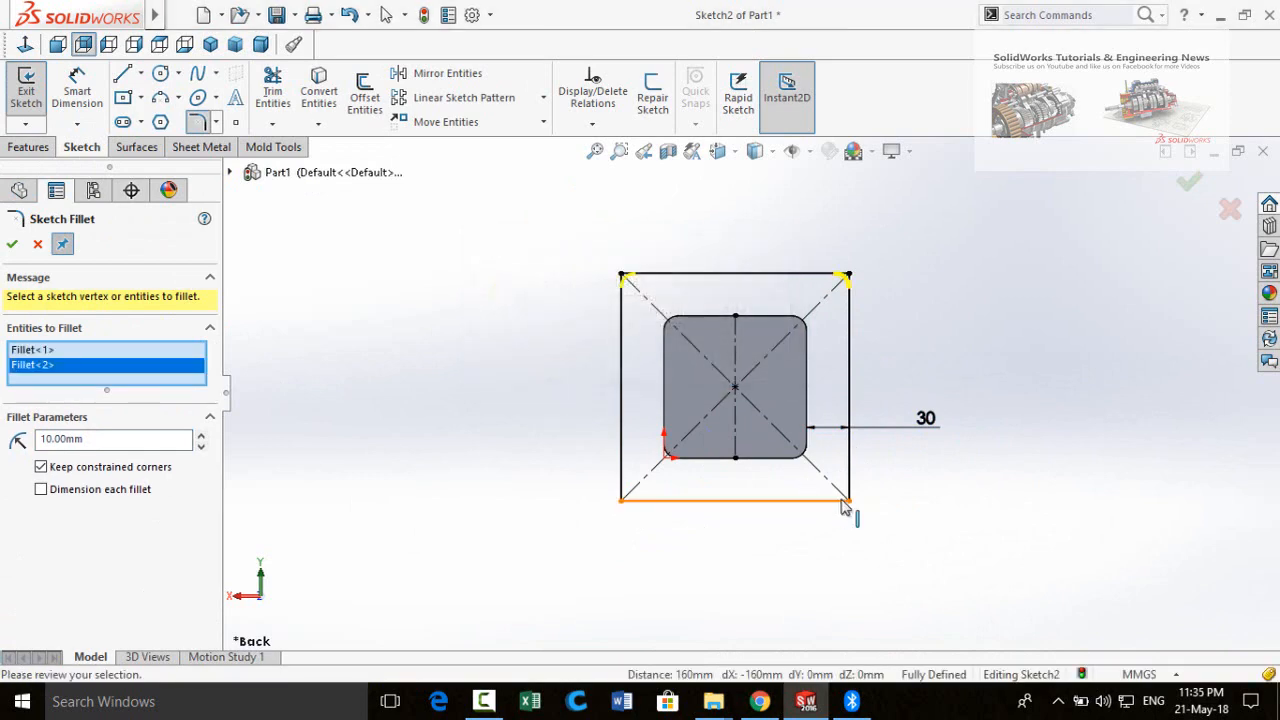
click(847, 499)
click(686, 364)
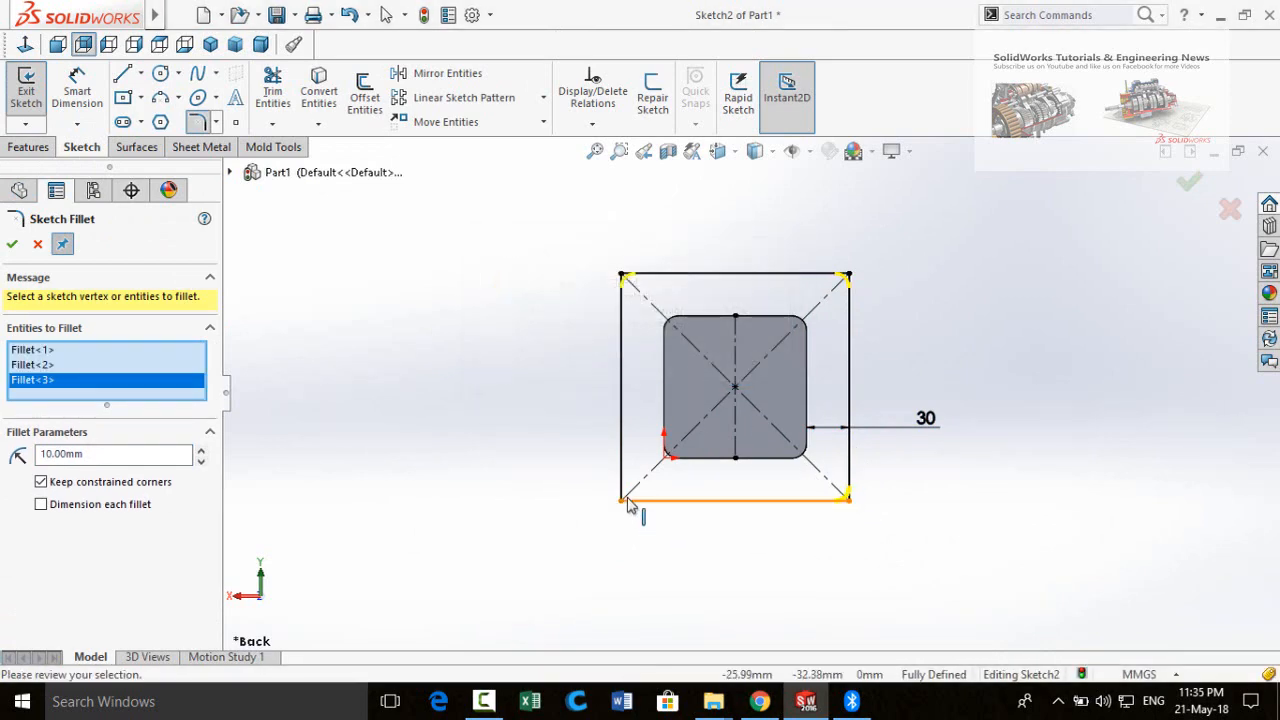
click(624, 500)
click(683, 365)
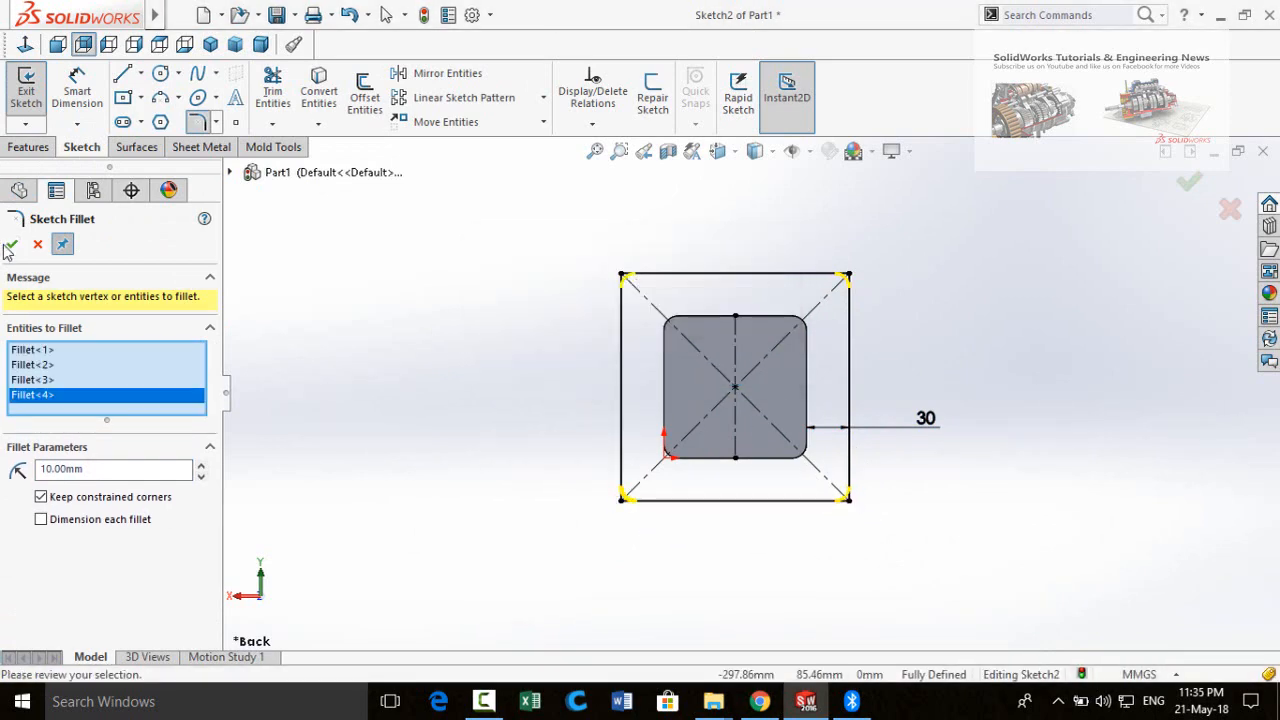
click(11, 245)
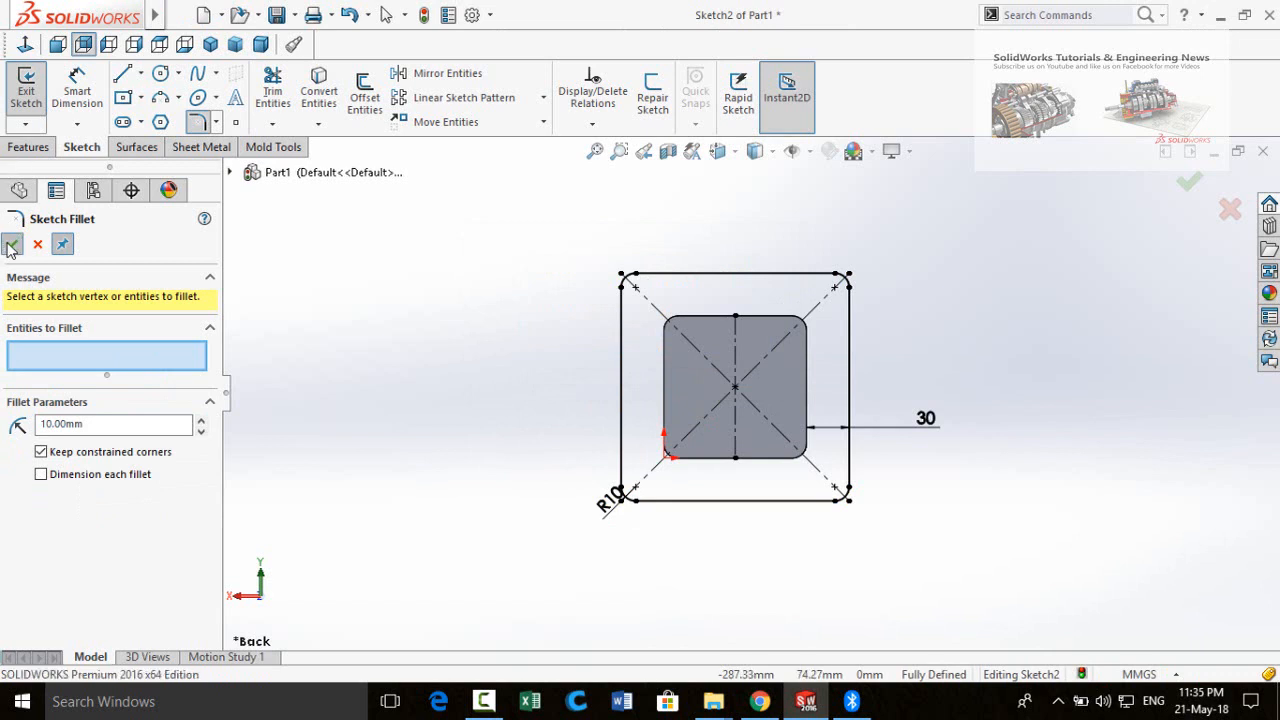
click(11, 246)
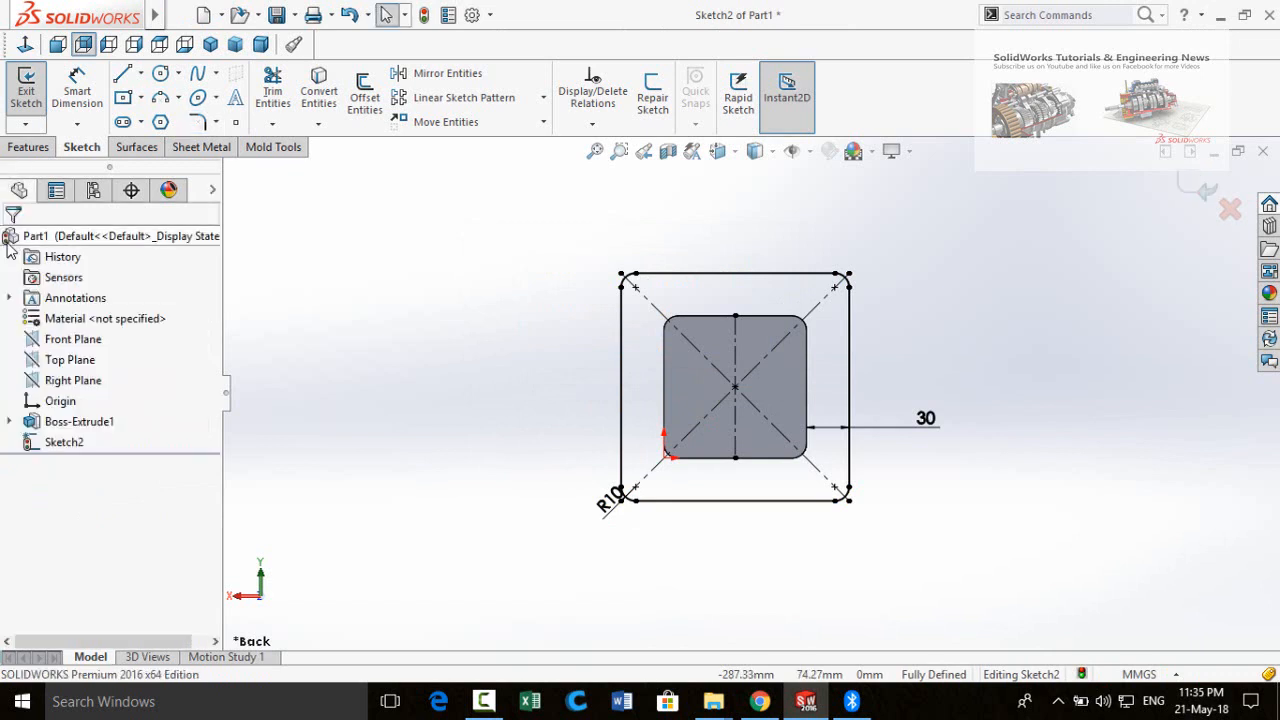
Step: Extrude the rounded outer square 5 mm in the reversed direction, toward the existing plate, merging the result
click(28, 148)
click(35, 100)
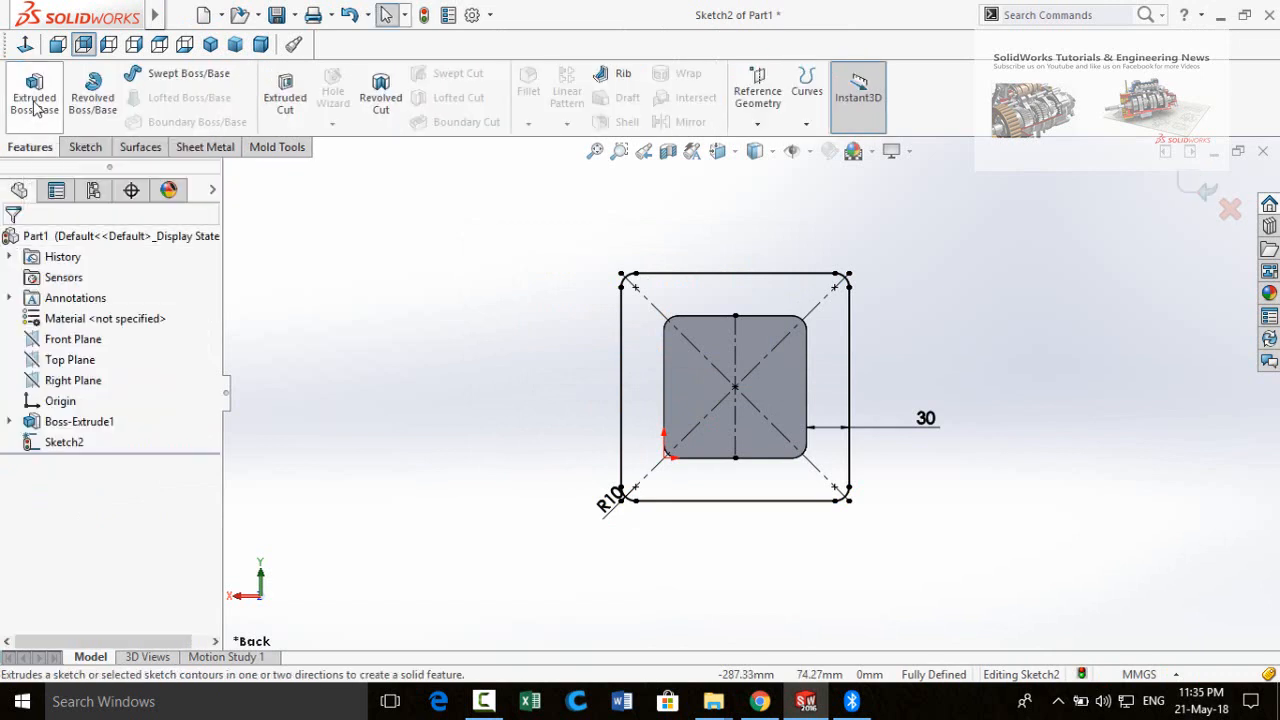
mouse_move(398, 296)
middle_down()
mouse_move(526, 334)
mouse_move(504, 345)
middle_up()
scroll(796, 392, down, 1)
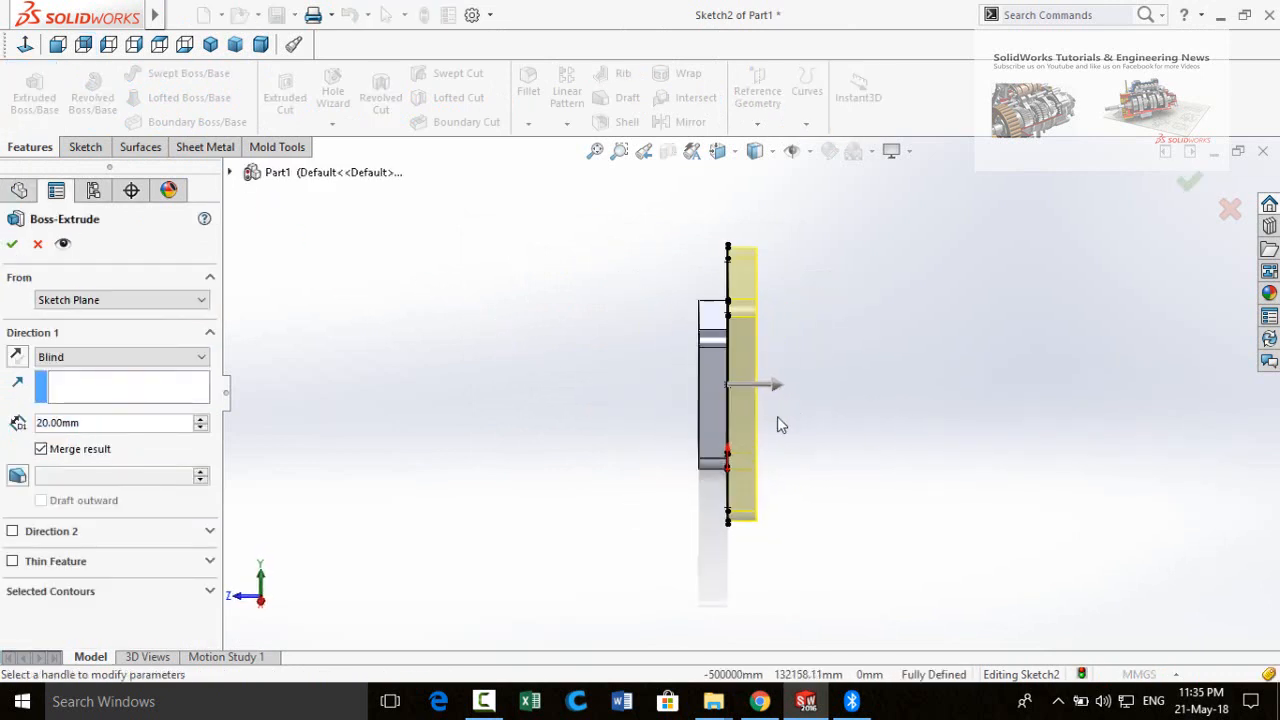
click(17, 357)
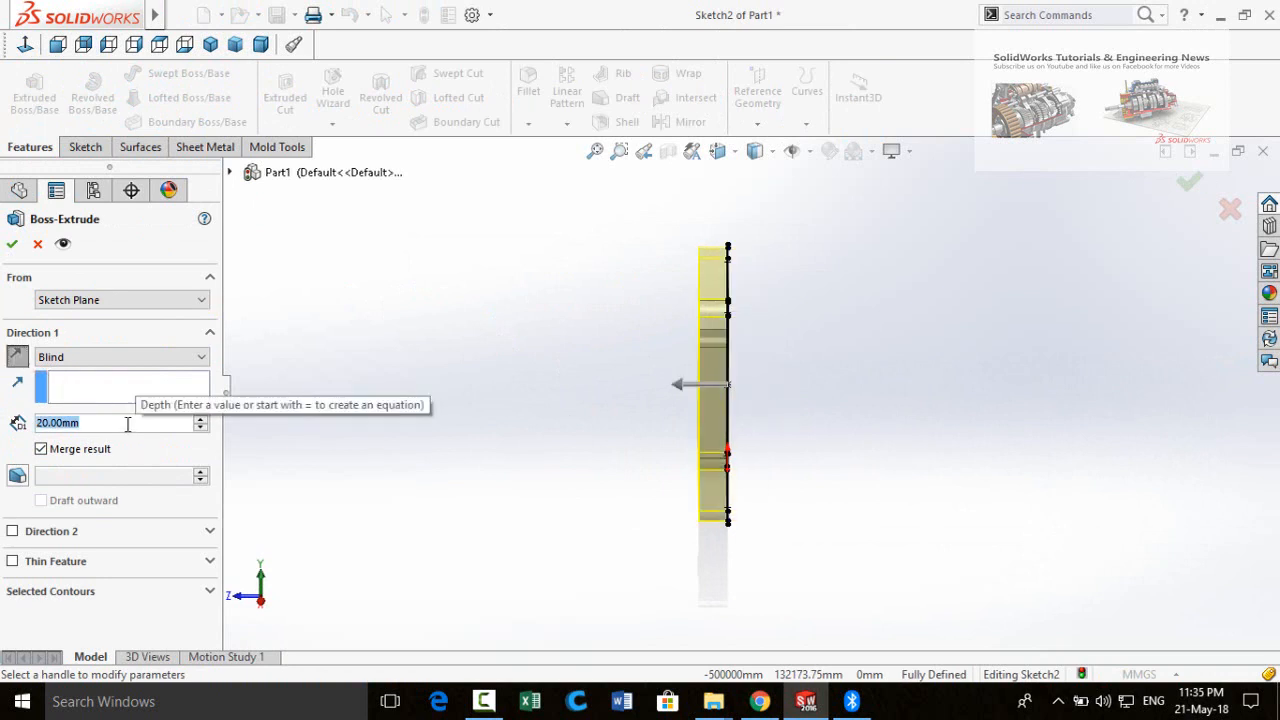
text(5)
key(Return)
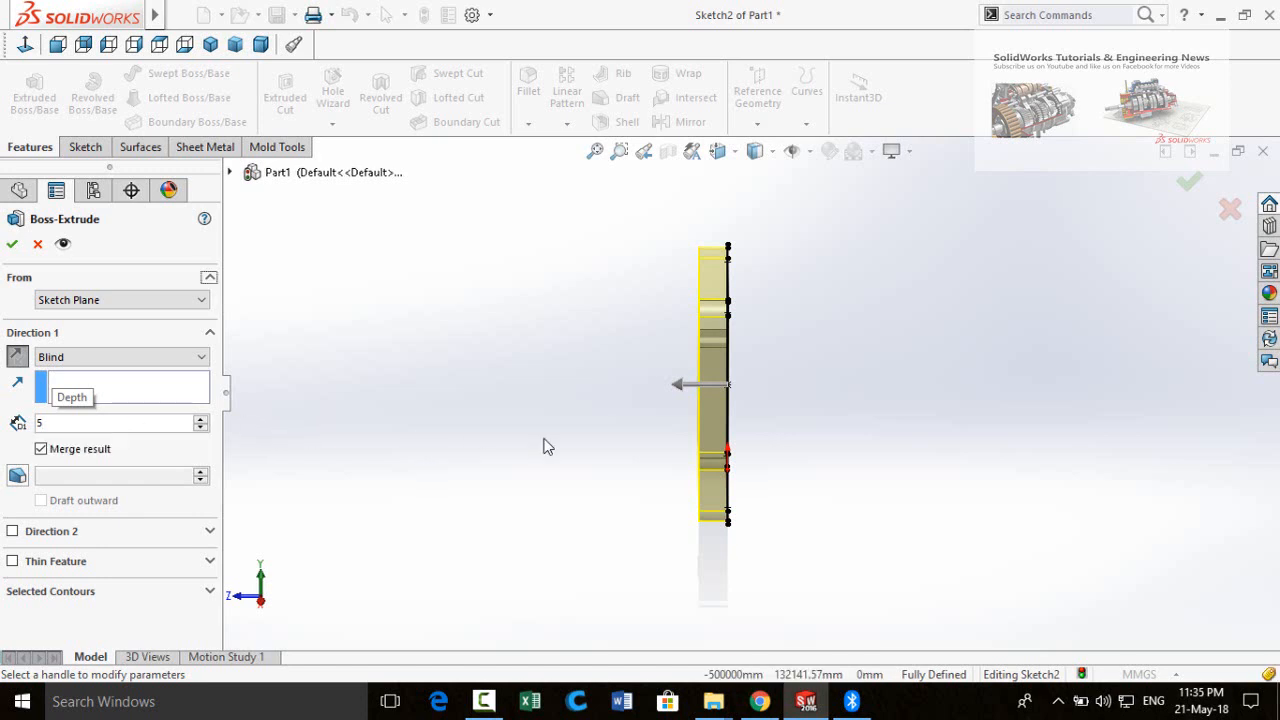
click(12, 244)
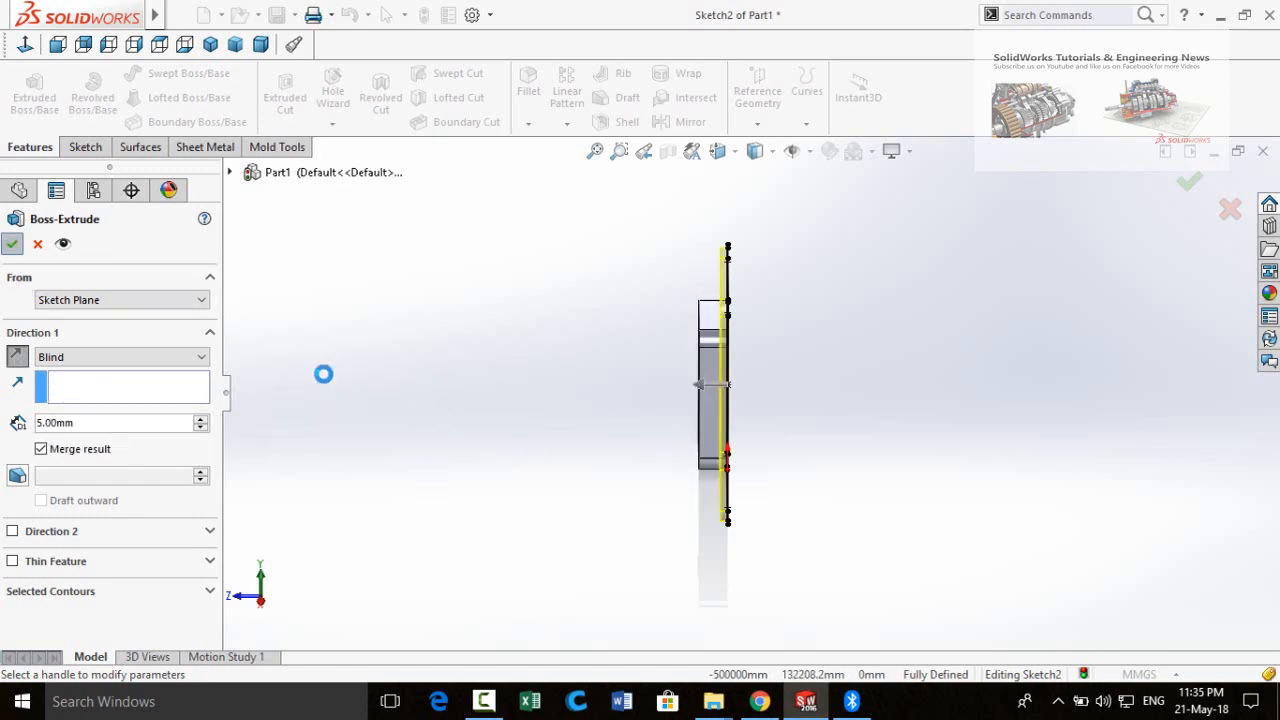
click(566, 430)
Step: Fillet the edges of the flange face surrounding the raised block with a 3 mm radius
middle_drag(603, 420, 745, 348)
scroll(756, 430, down, 2)
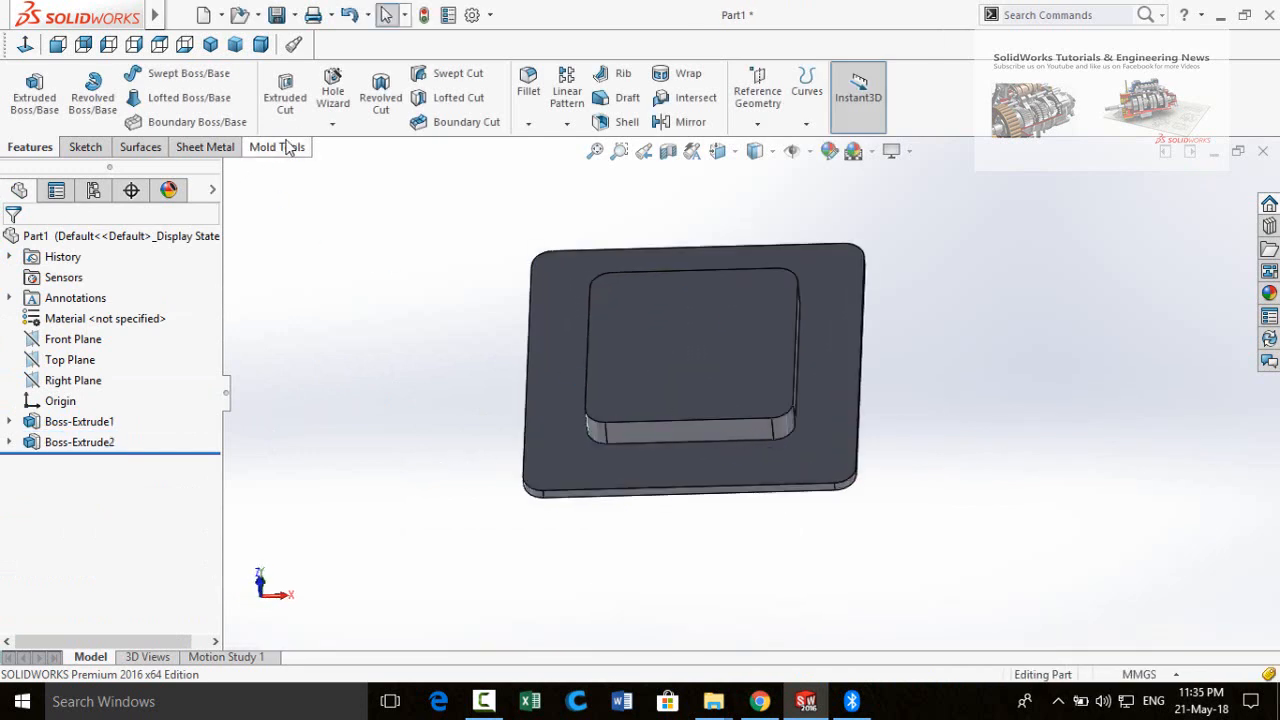
click(529, 91)
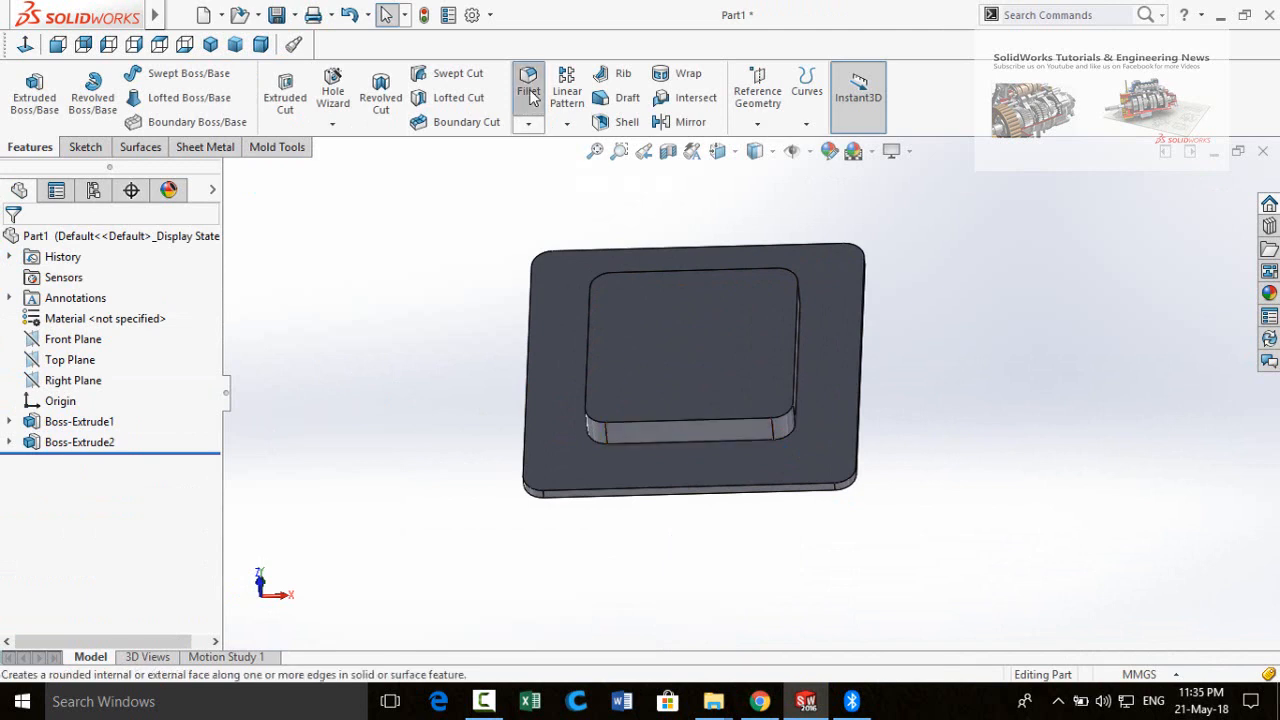
click(661, 458)
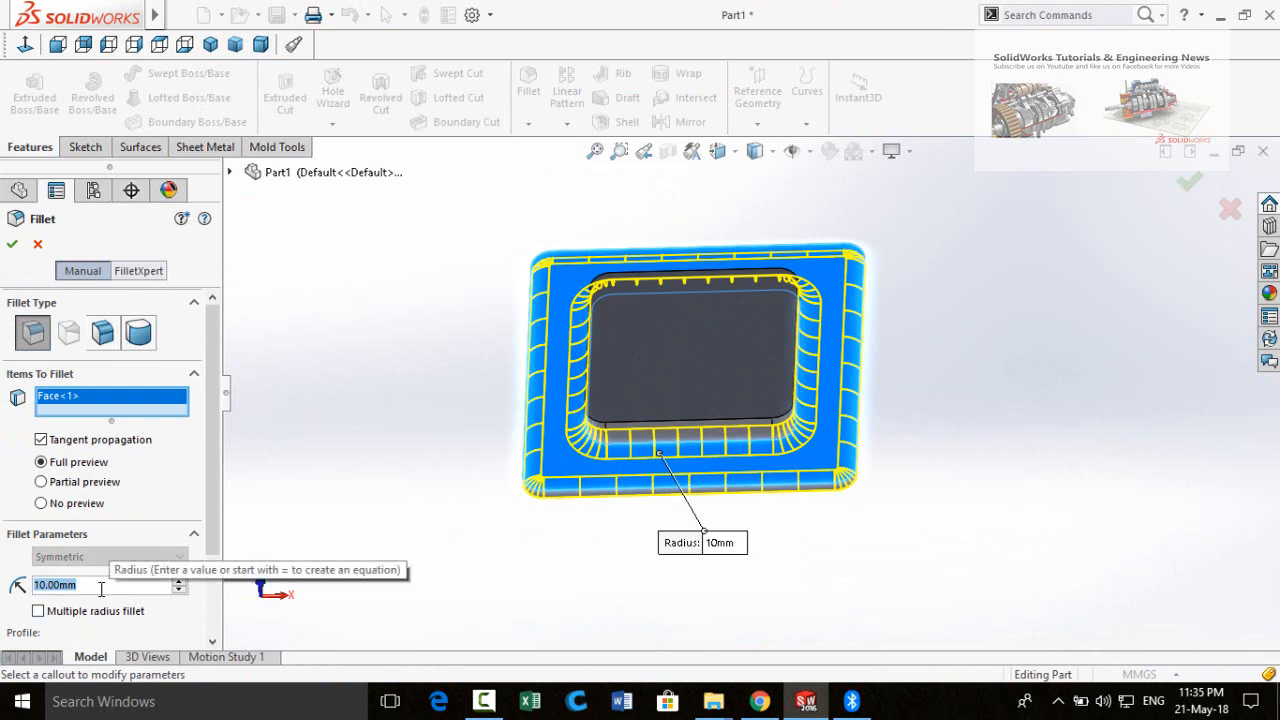
text(3)
key(Return)
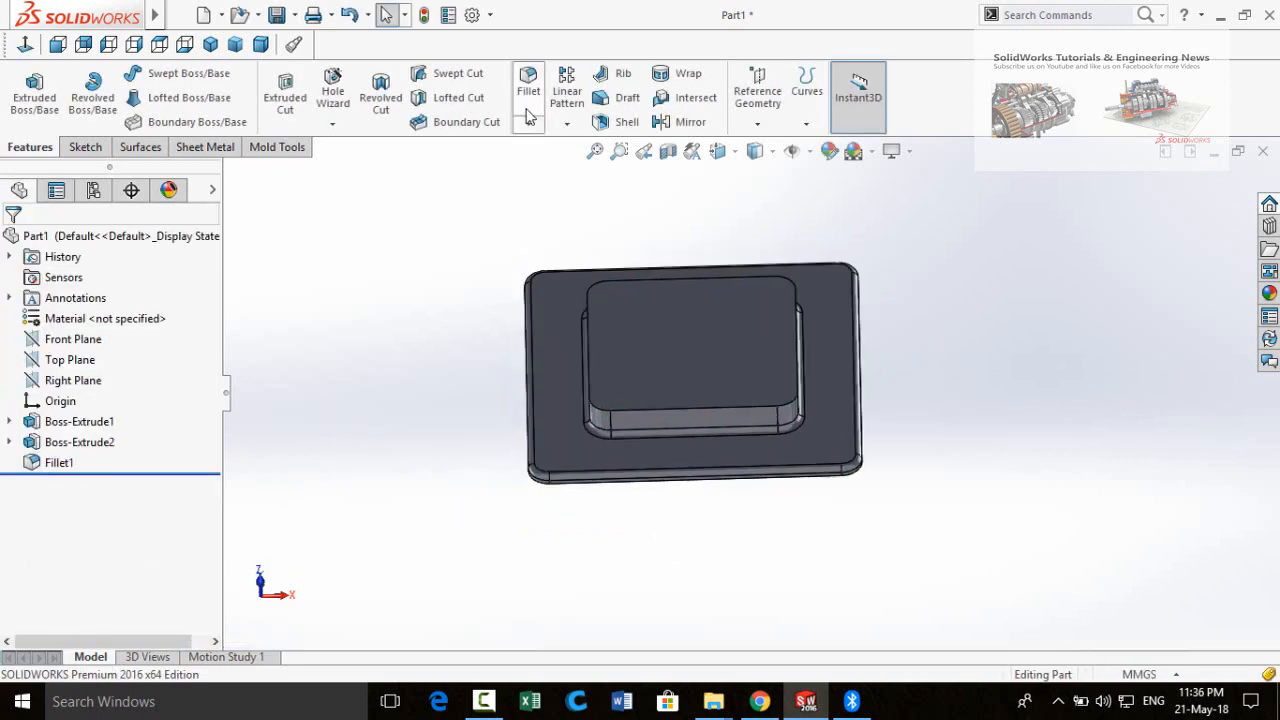
Step: Chamfer the edges of the raised block's outer face by 3 mm at 45 degrees, using the full preview
click(529, 125)
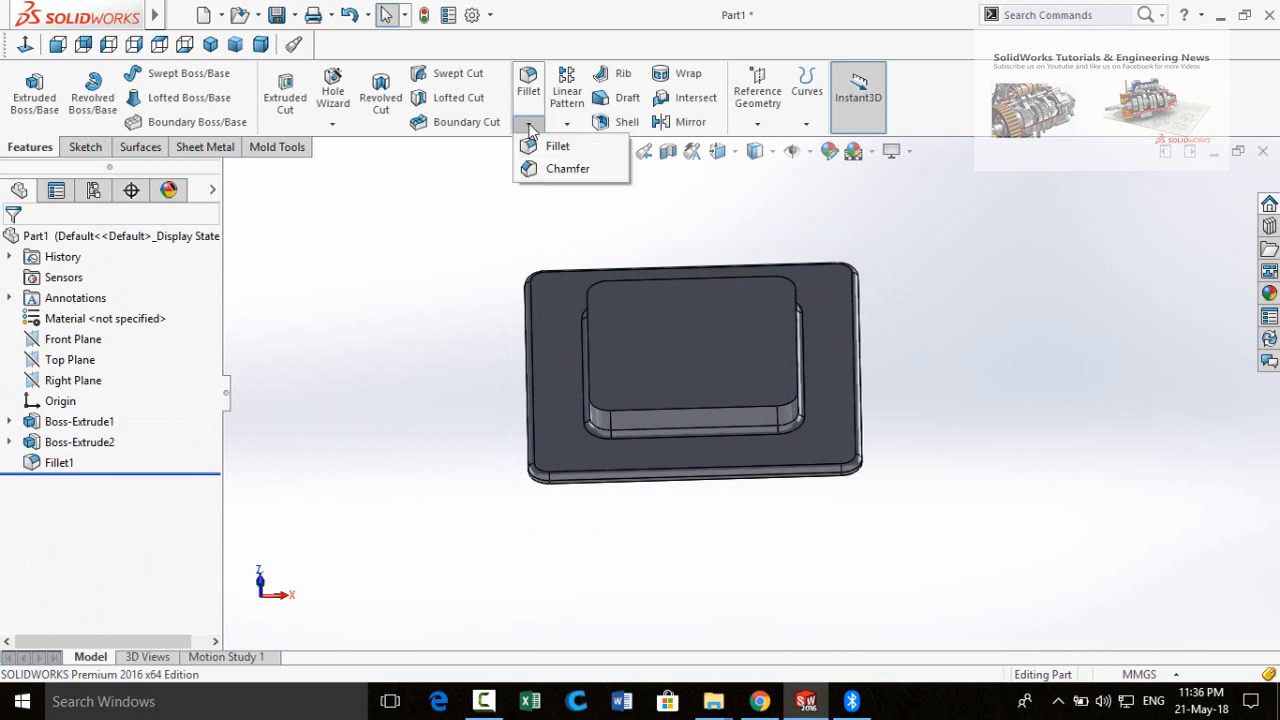
click(545, 172)
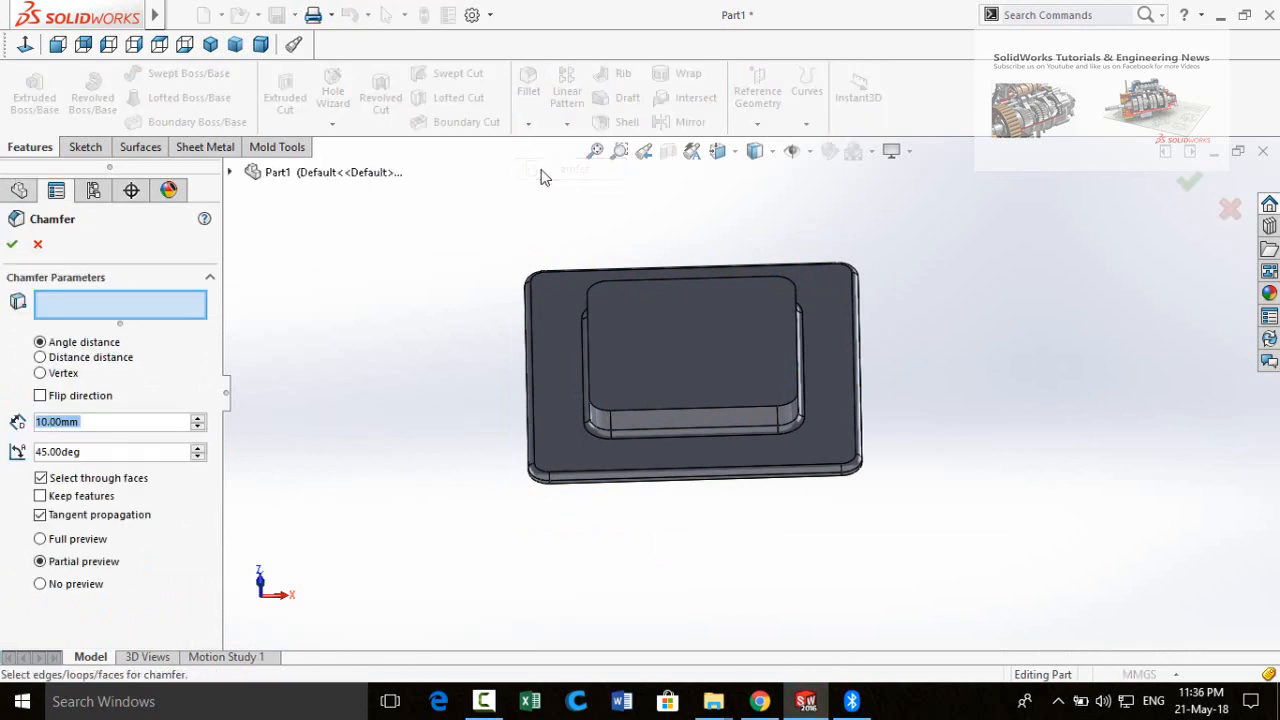
click(669, 364)
middle_drag(470, 450, 452, 427)
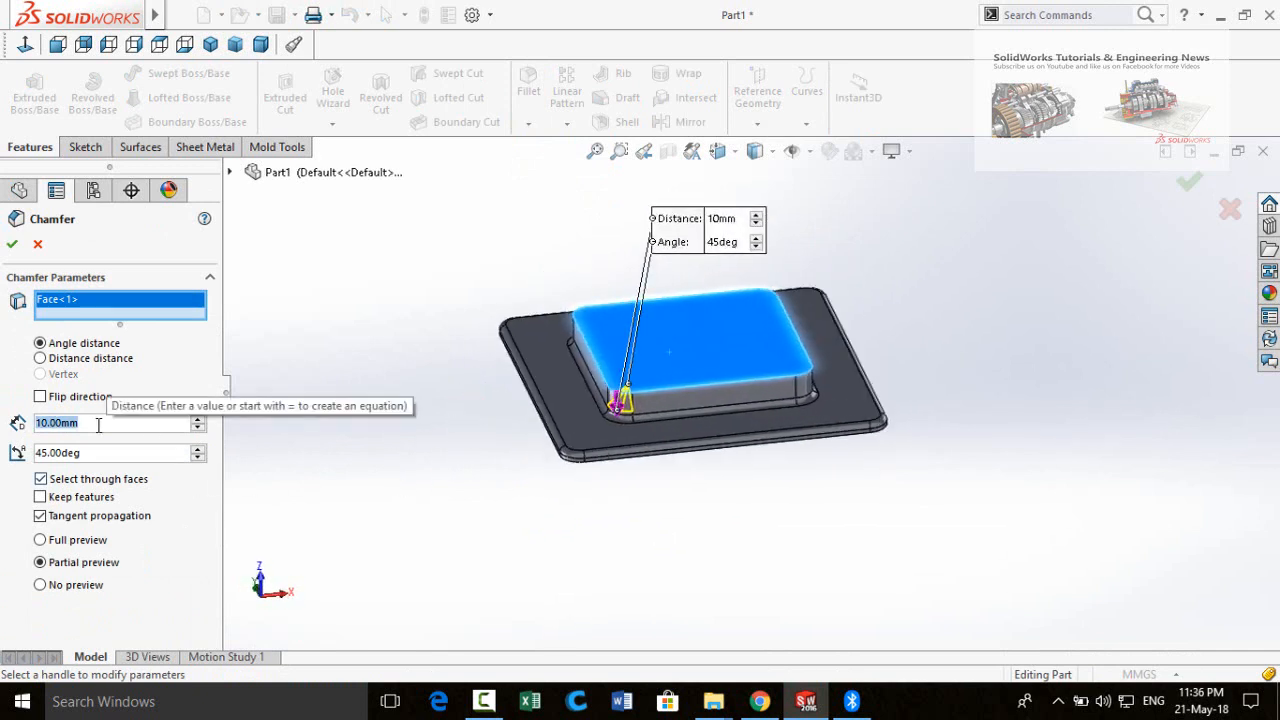
text(3)
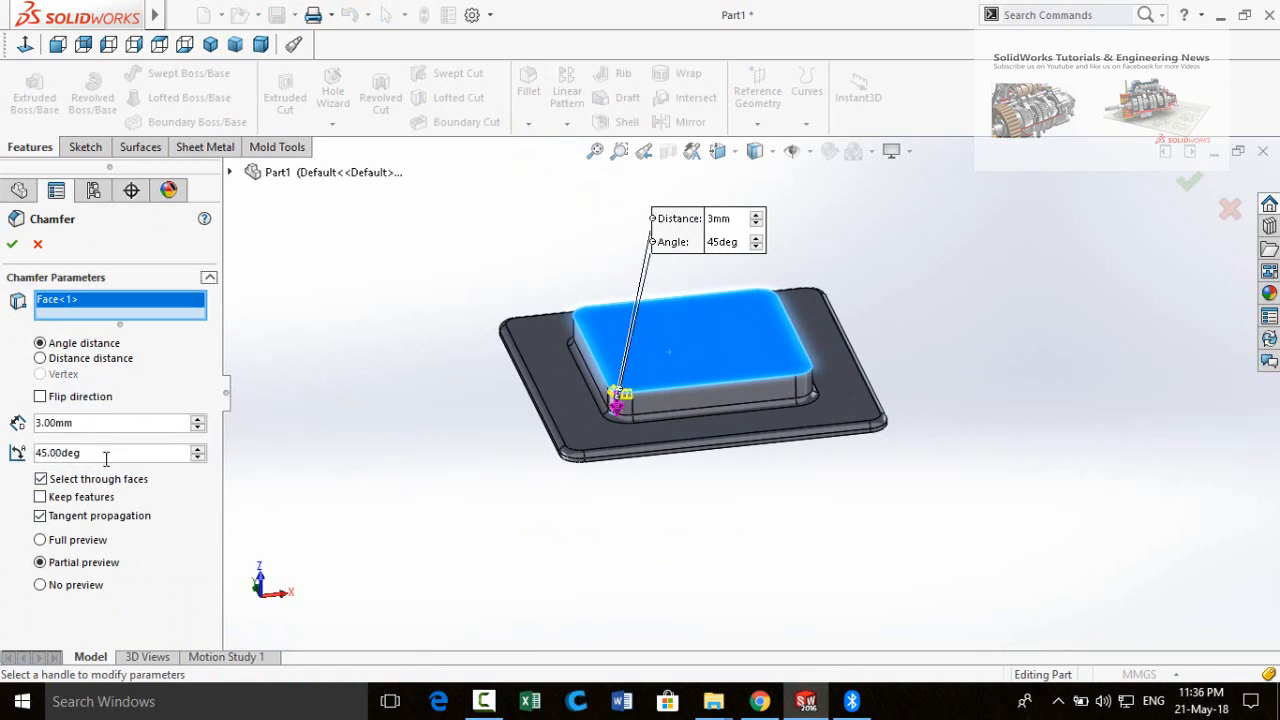
middle_drag(433, 476, 384, 490)
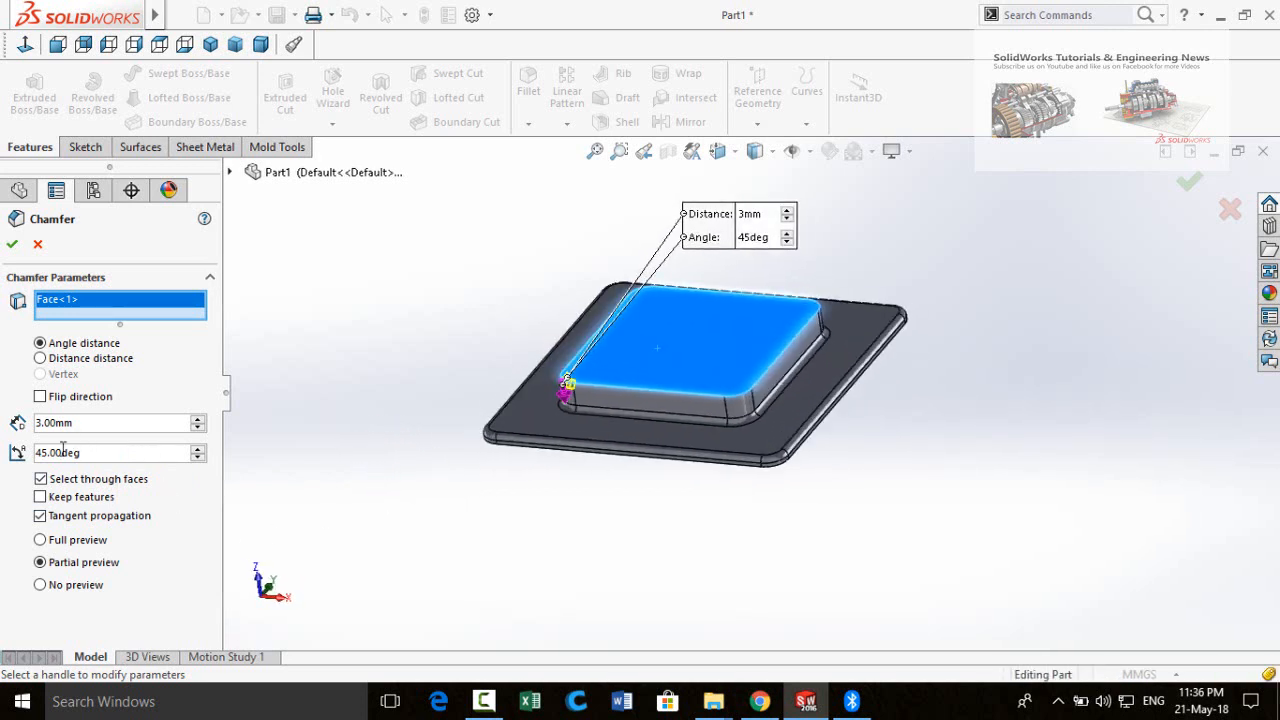
click(40, 540)
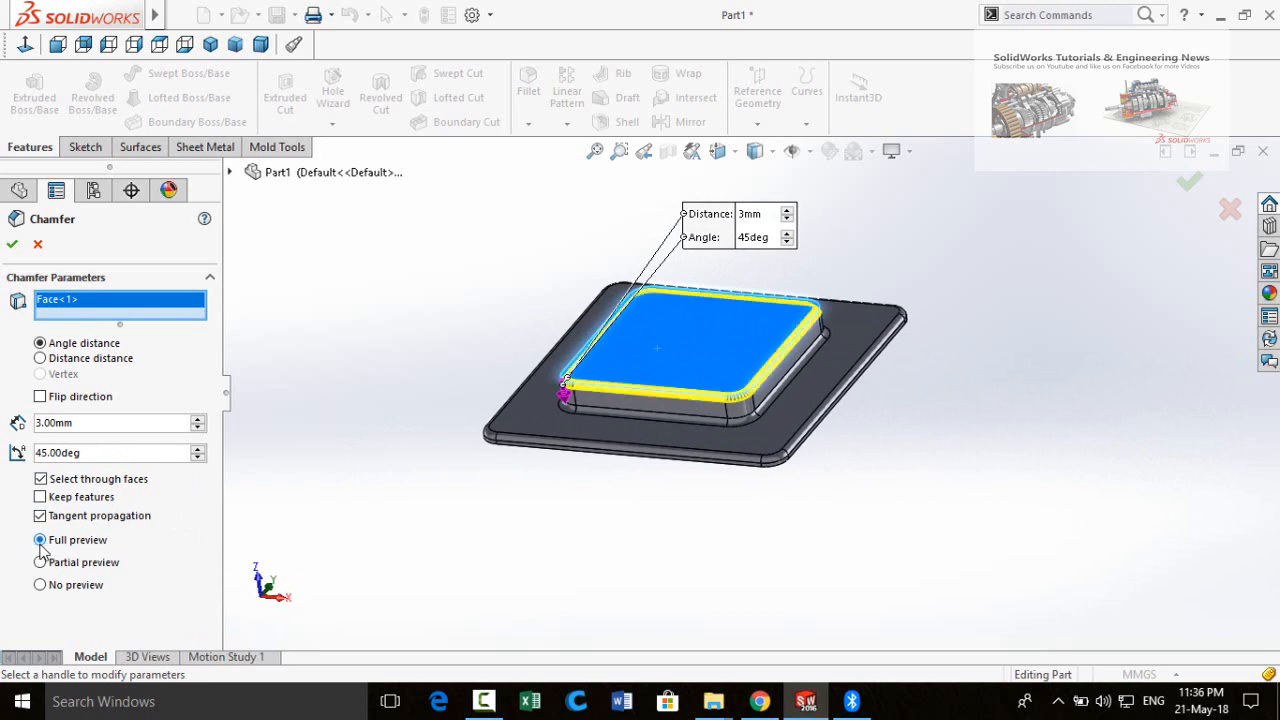
click(12, 245)
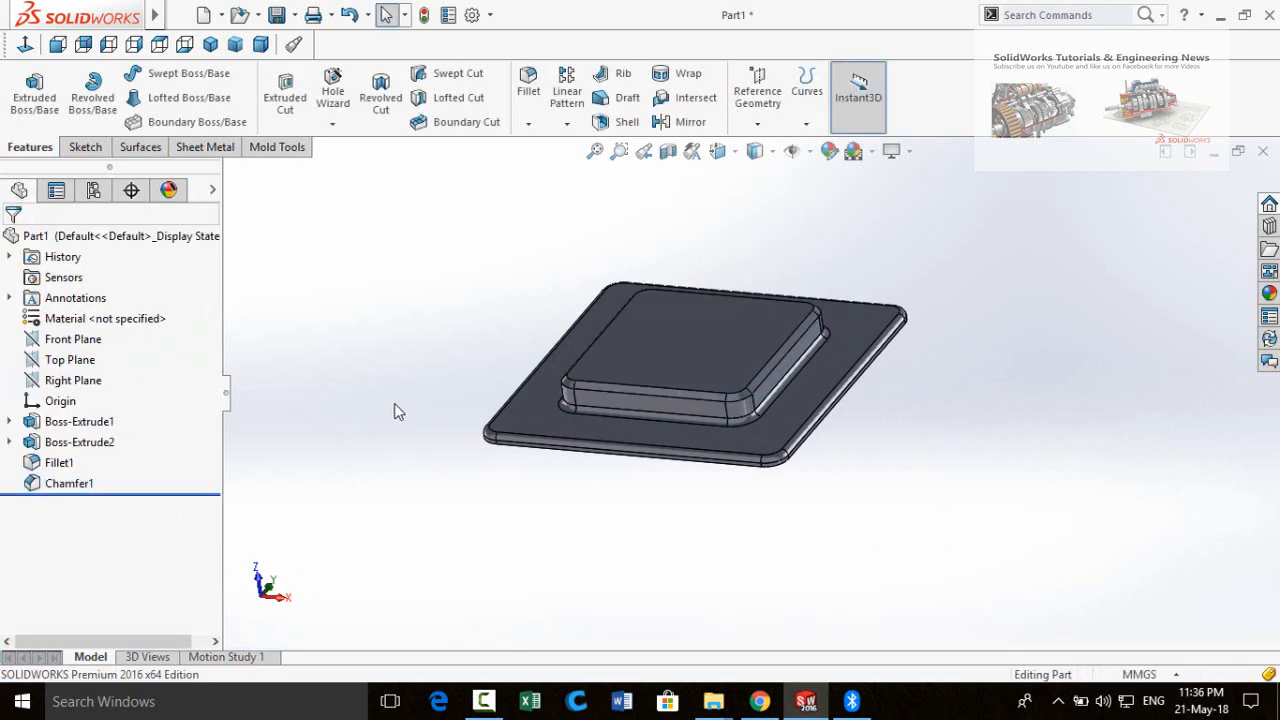
Step: Start a new sketch on the raised block's outer face and view that face straight on
middle_drag(397, 412, 420, 393)
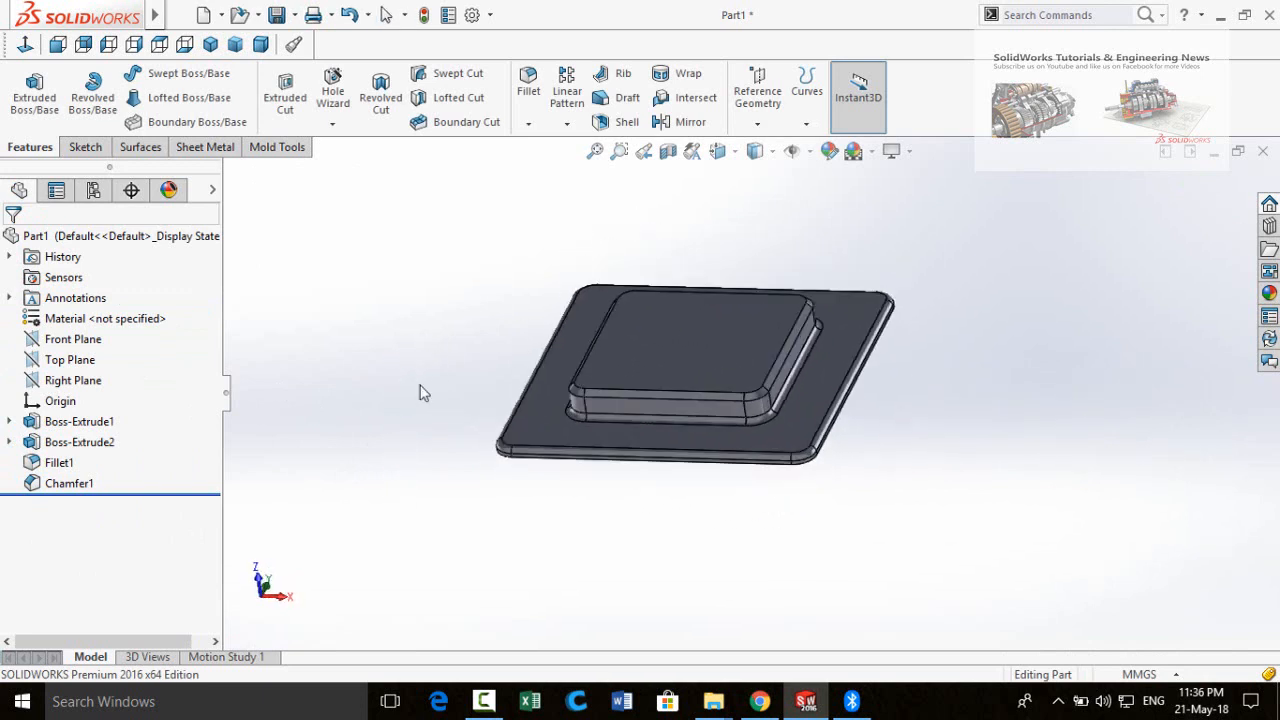
click(678, 349)
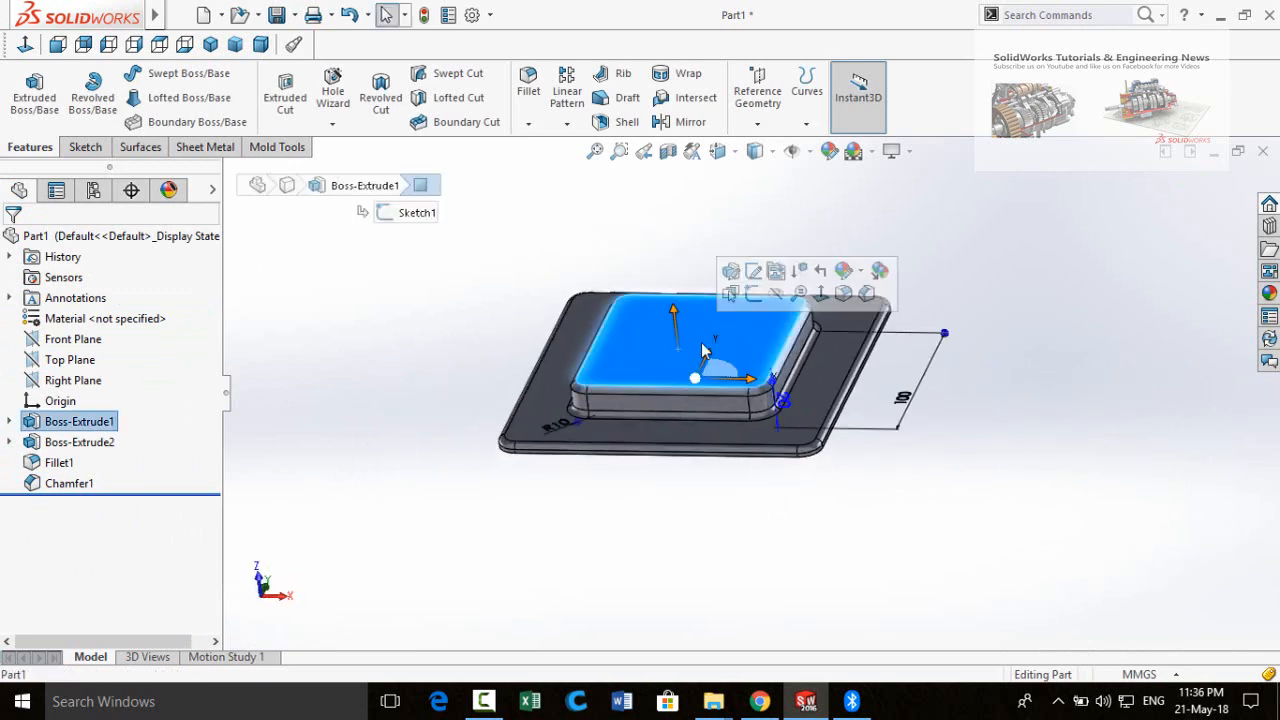
click(753, 294)
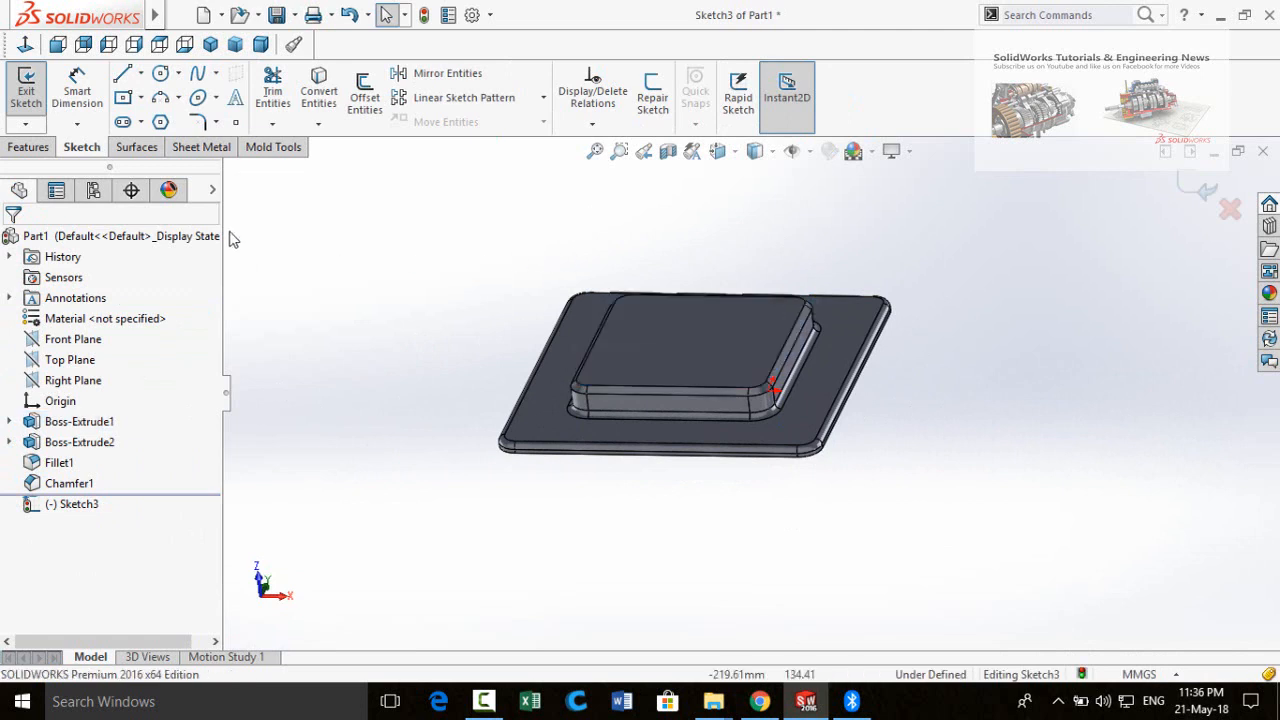
click(25, 47)
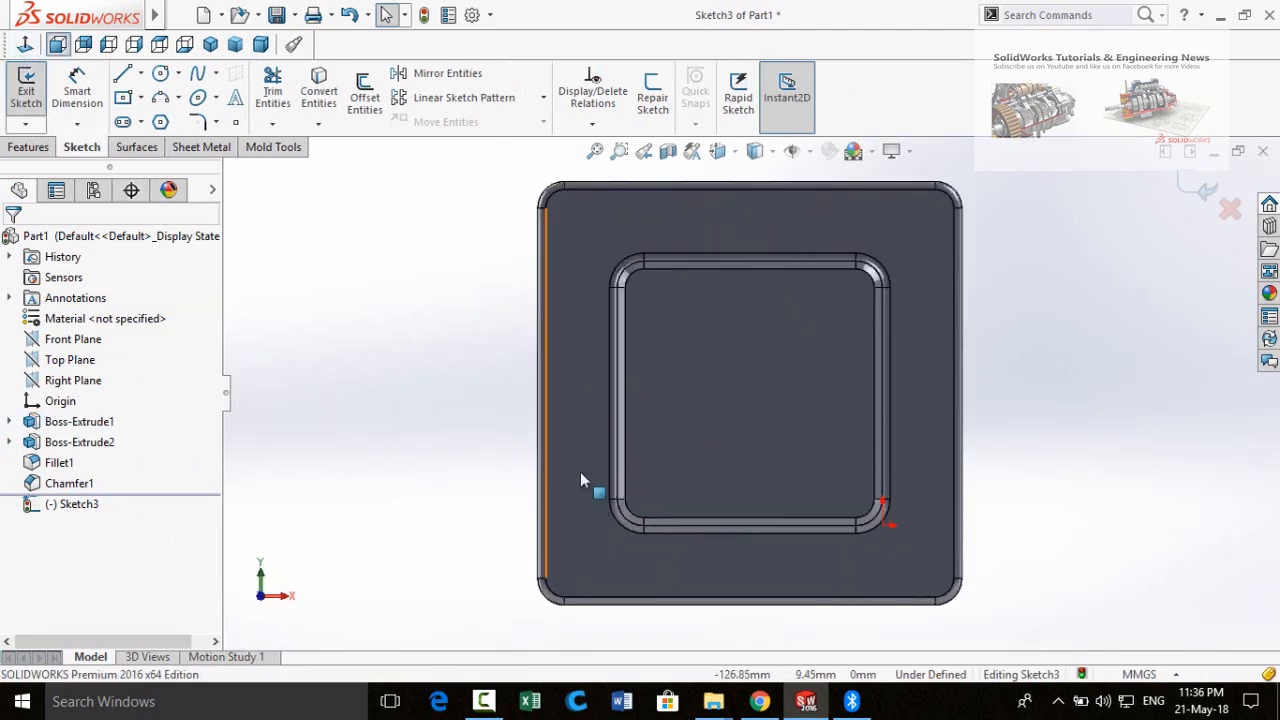
Step: Sketch a vertical line near the raised block's left side, extending past its upper and lower edges onto the flange
click(141, 75)
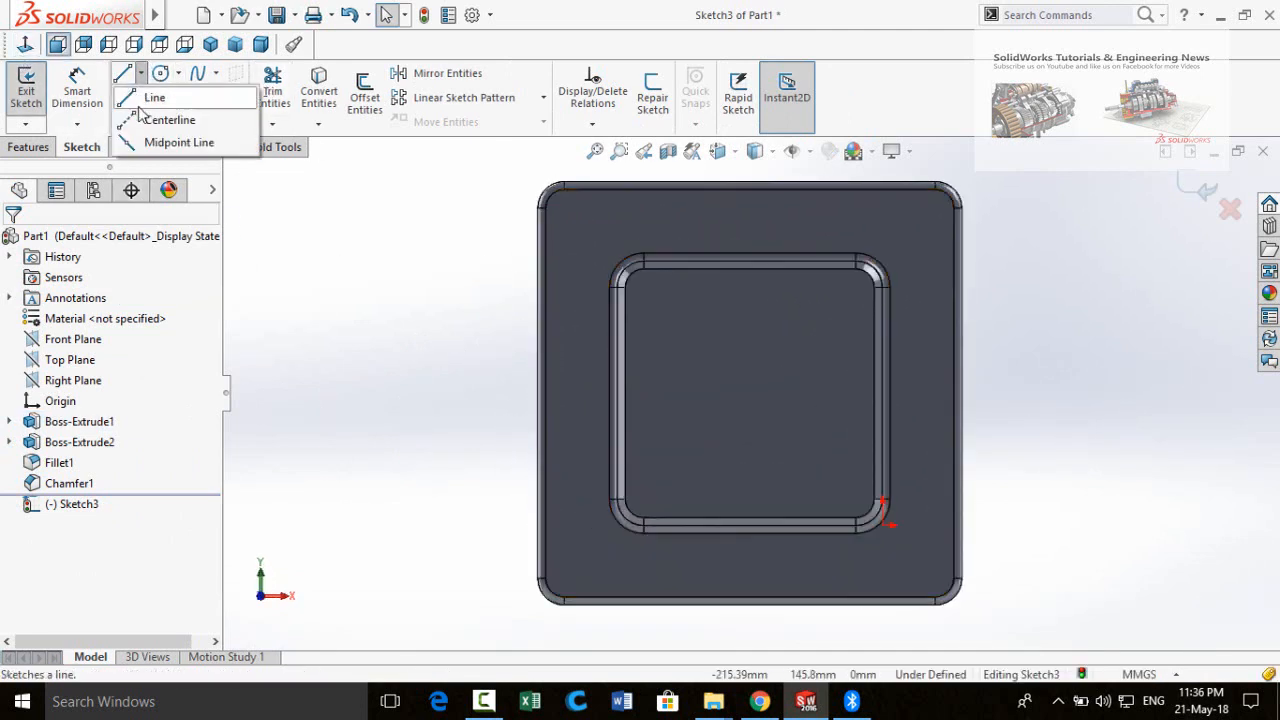
click(150, 97)
scroll(718, 296, up, 2)
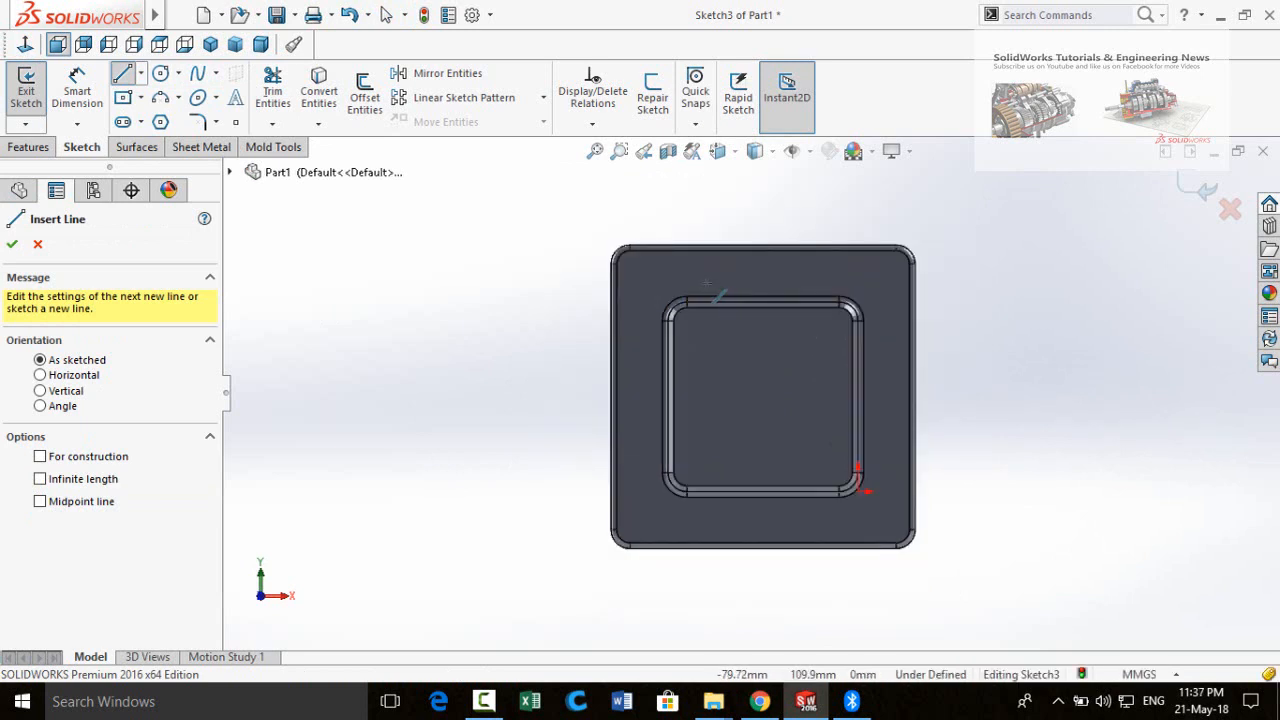
click(690, 272)
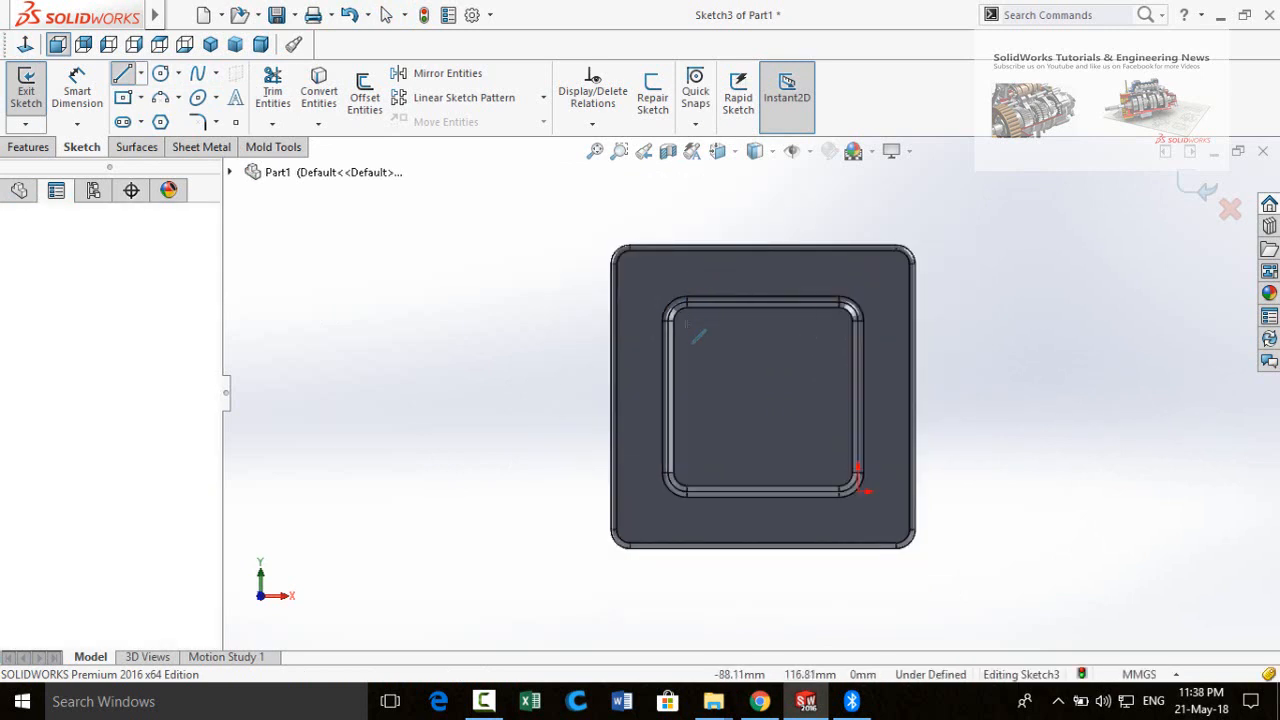
click(690, 515)
key(Escape)
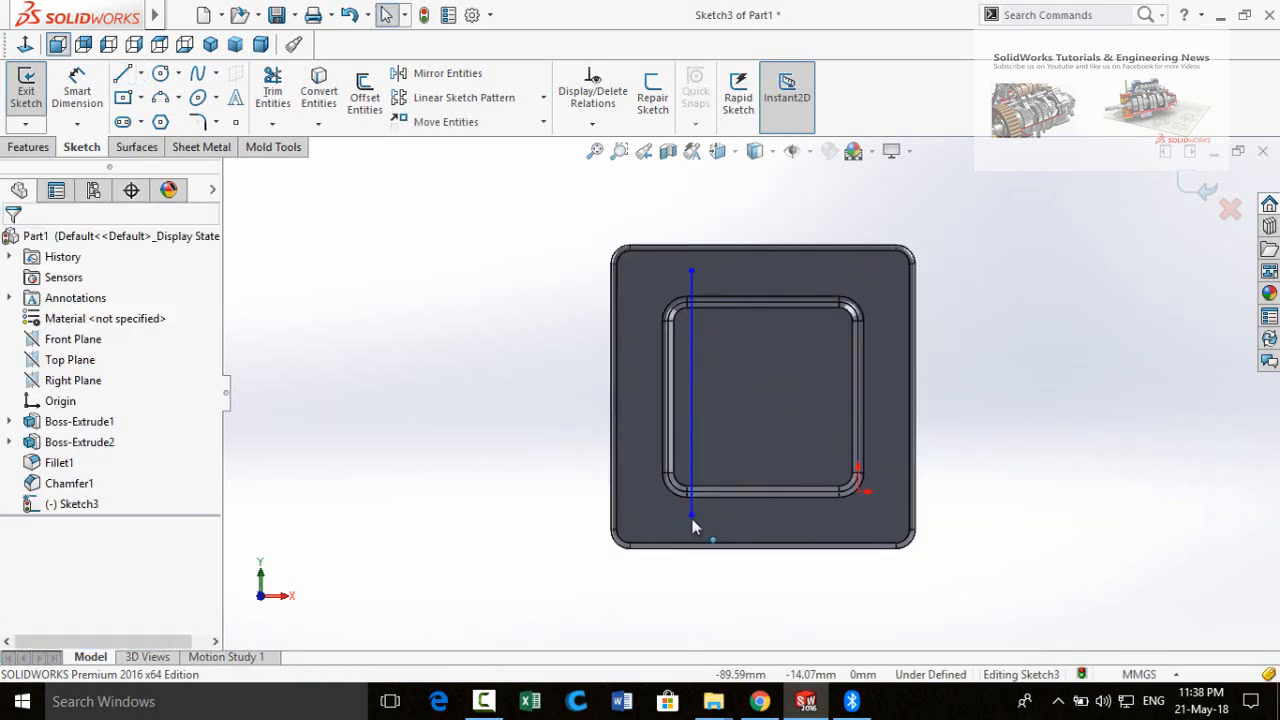
Step: Make the vertical sketch line coincident with the vertex where the outer face's lower-left corner arc meets its lower edge
scroll(706, 487, down, 4)
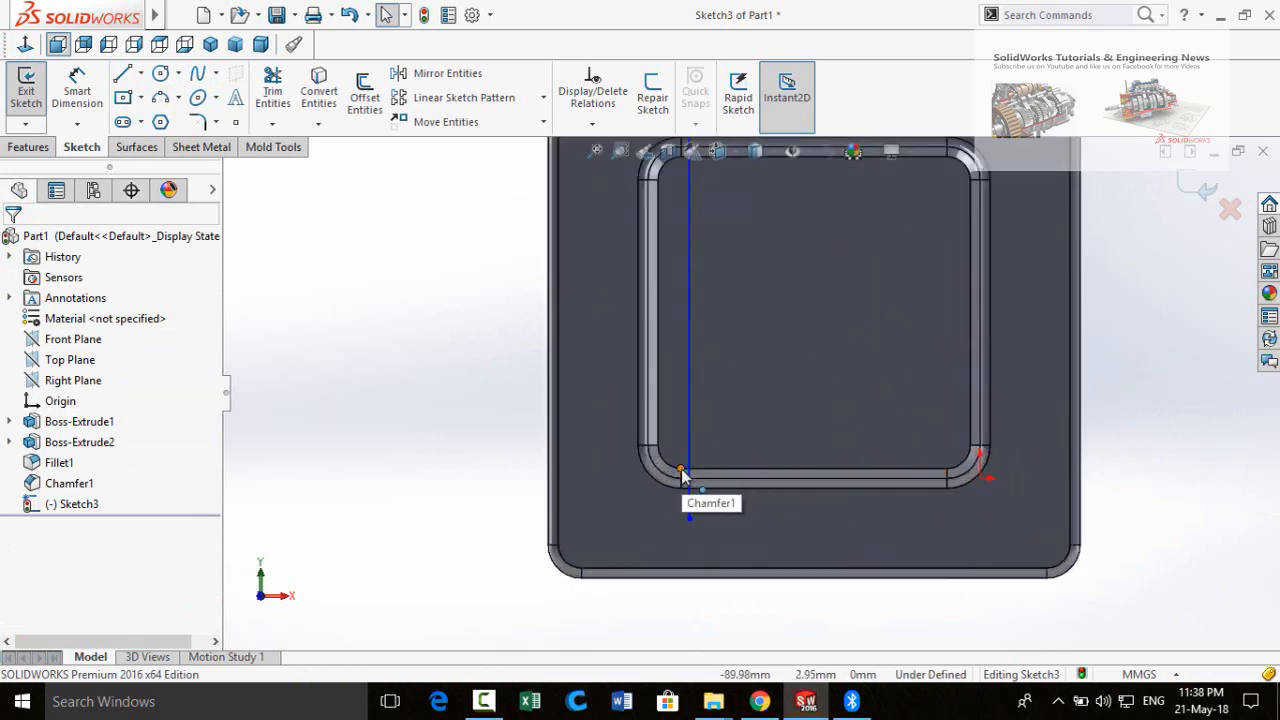
click(690, 458)
ctrl+click(681, 468)
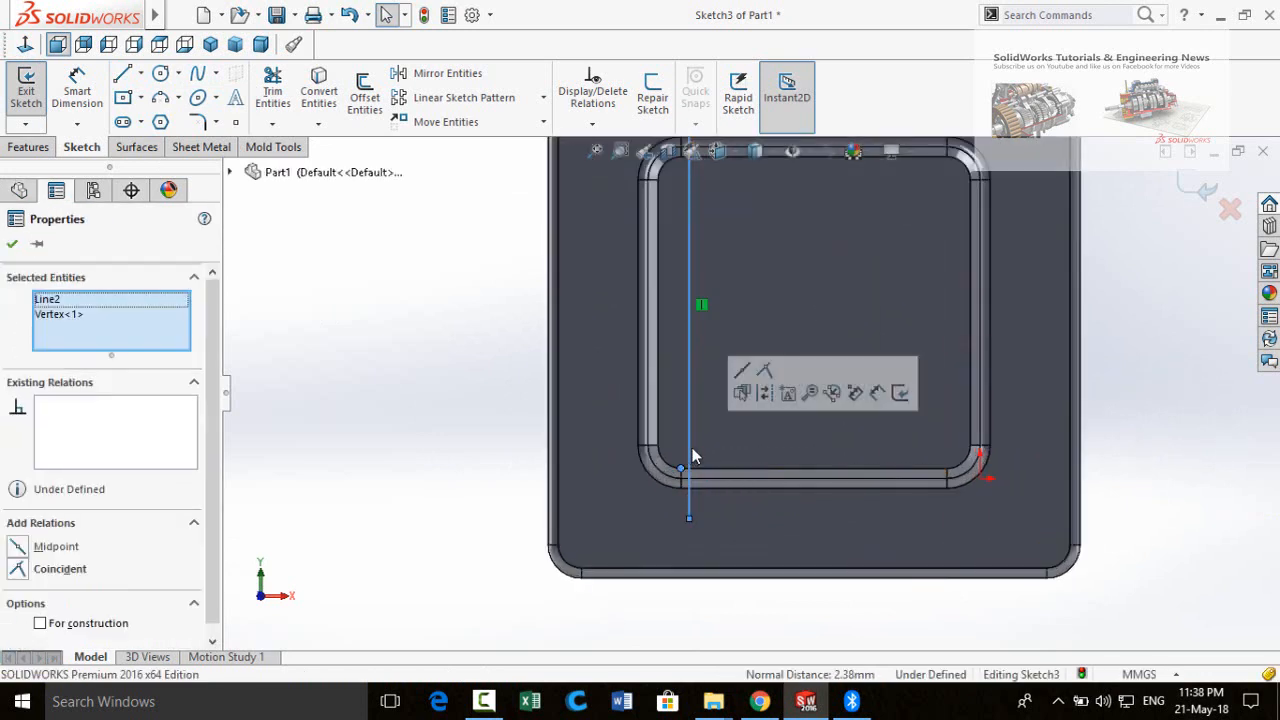
click(763, 375)
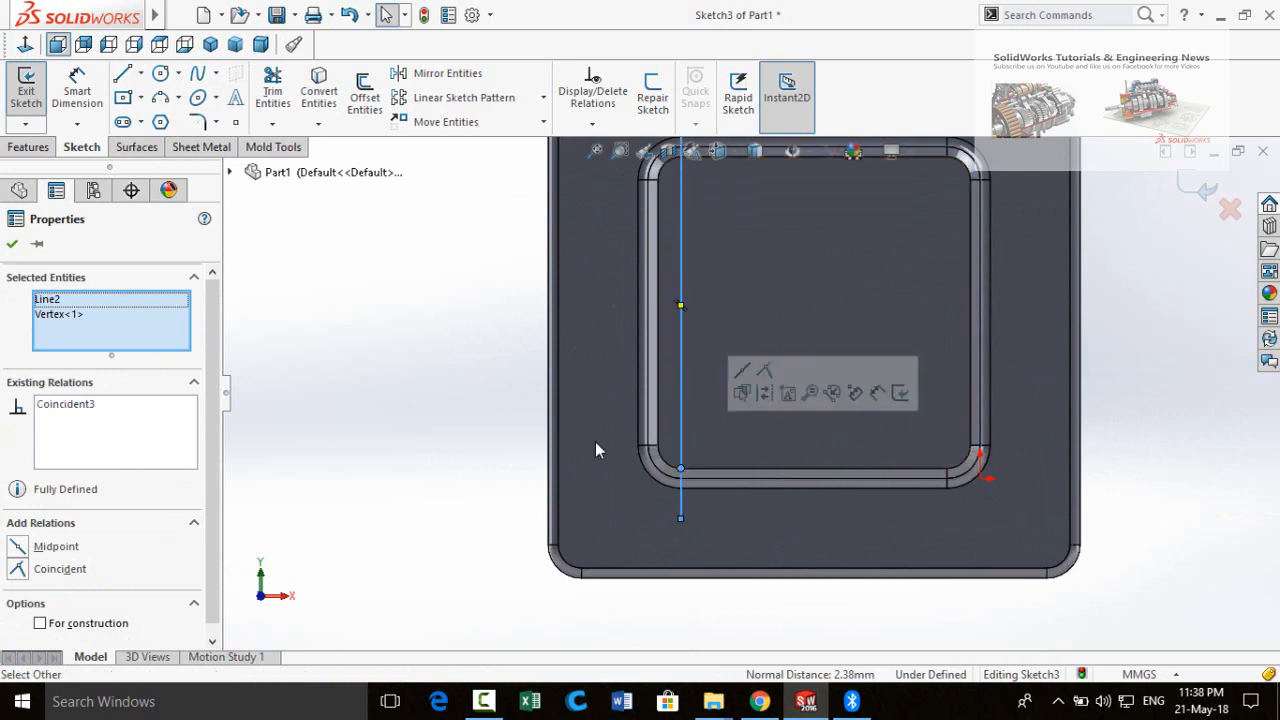
click(449, 435)
scroll(745, 400, up, 3)
scroll(772, 285, down, 1)
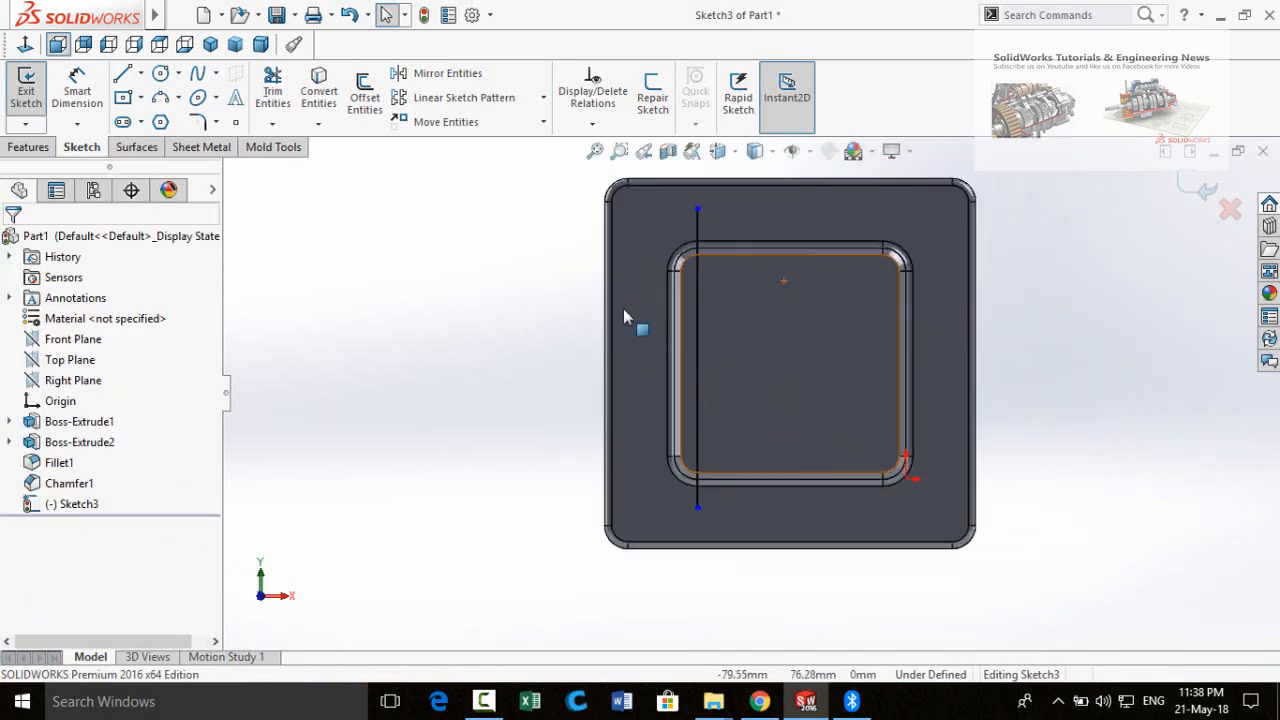
Step: Set up a linear sketch pattern of the vertical line along the X-axis with 4 mm spacing
click(451, 105)
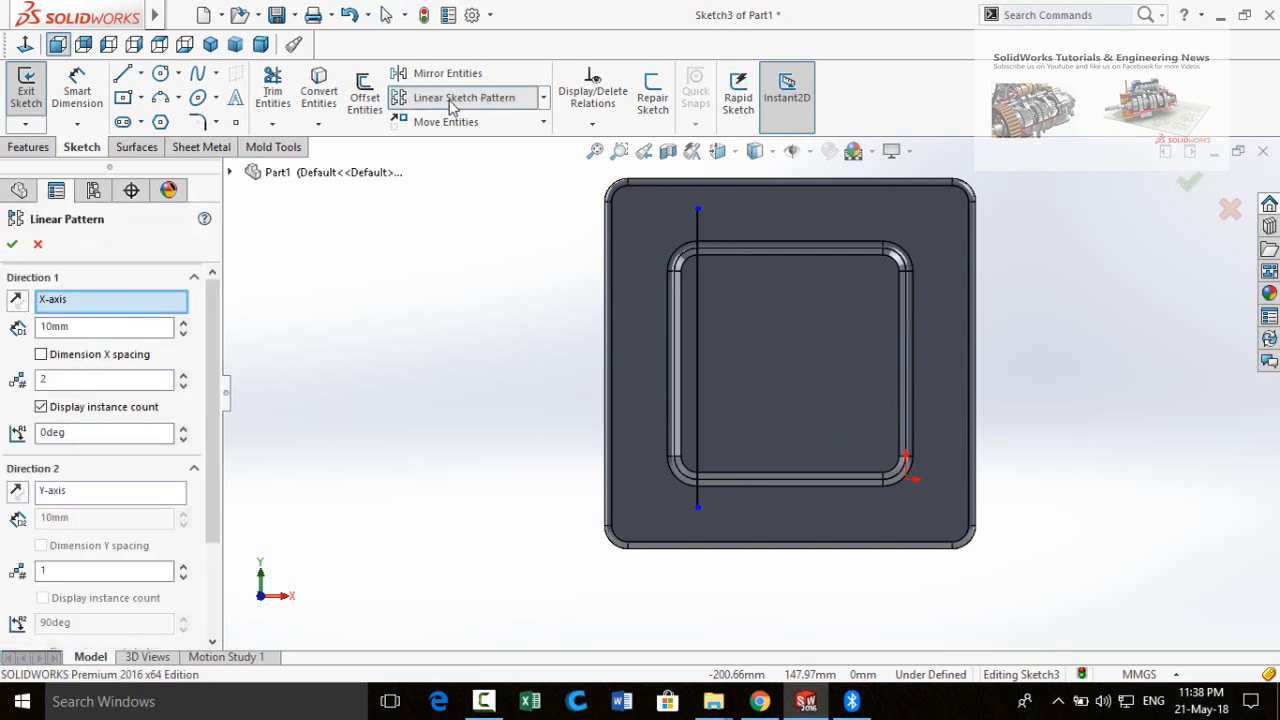
drag(212, 323, 215, 457)
click(85, 592)
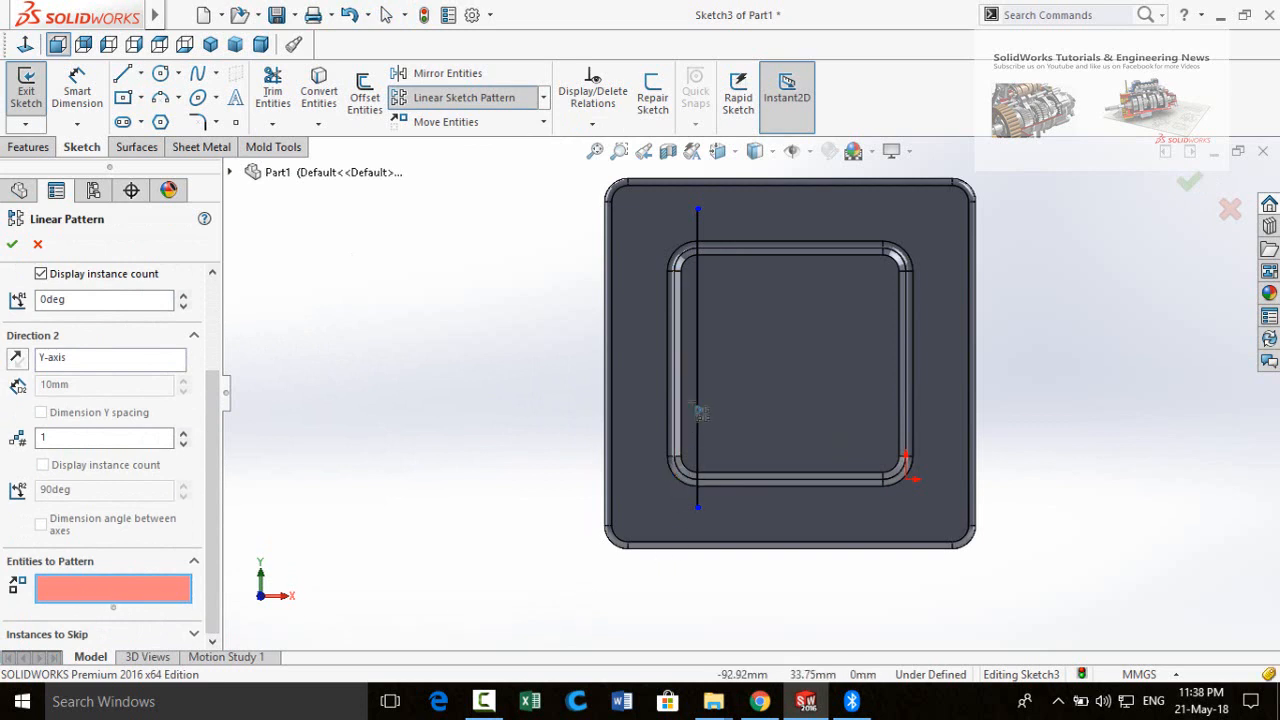
click(697, 440)
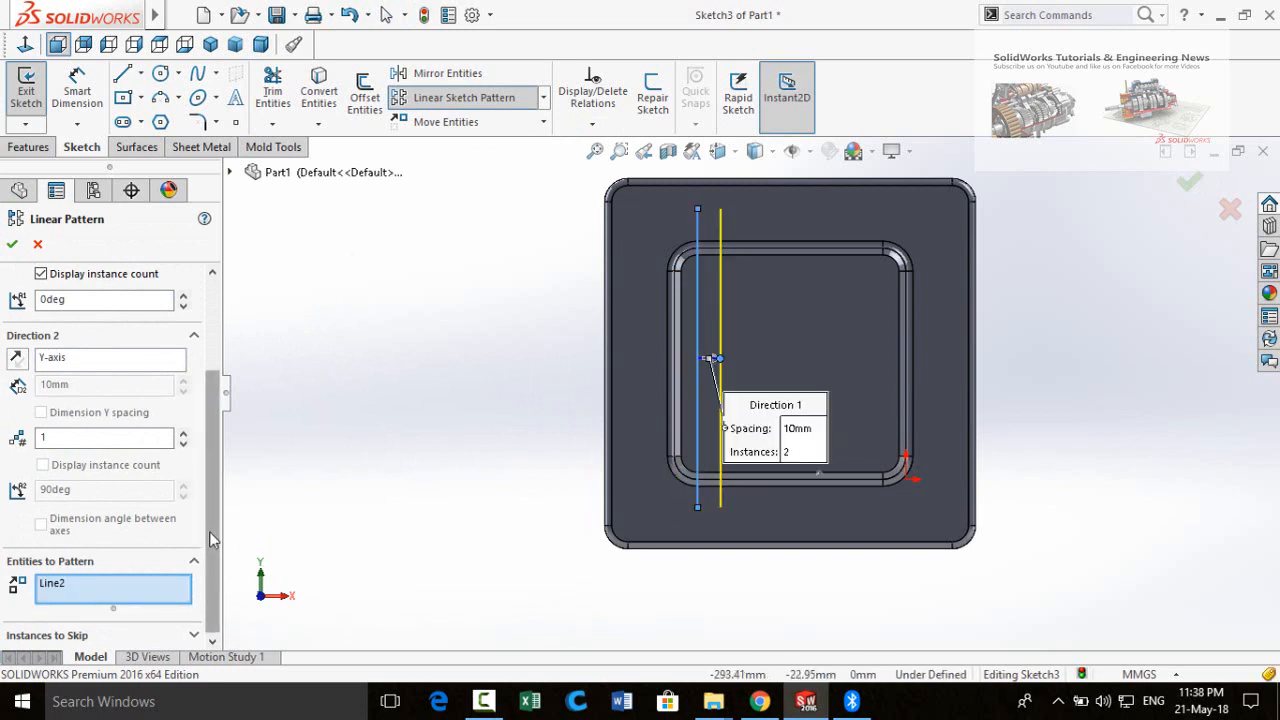
scroll(222, 490, up, 2)
scroll(222, 490, up, 2)
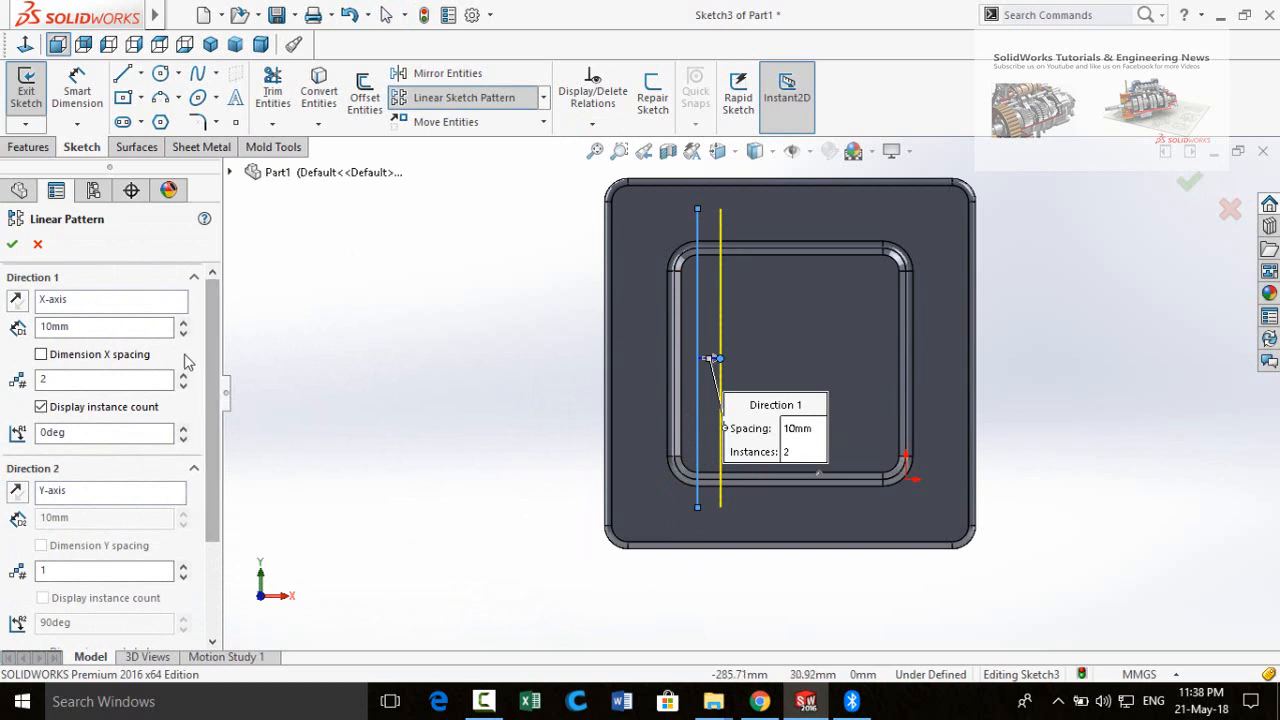
mouse_move(737, 434)
mouse_down()
mouse_move(520, 449)
mouse_move(490, 430)
mouse_up()
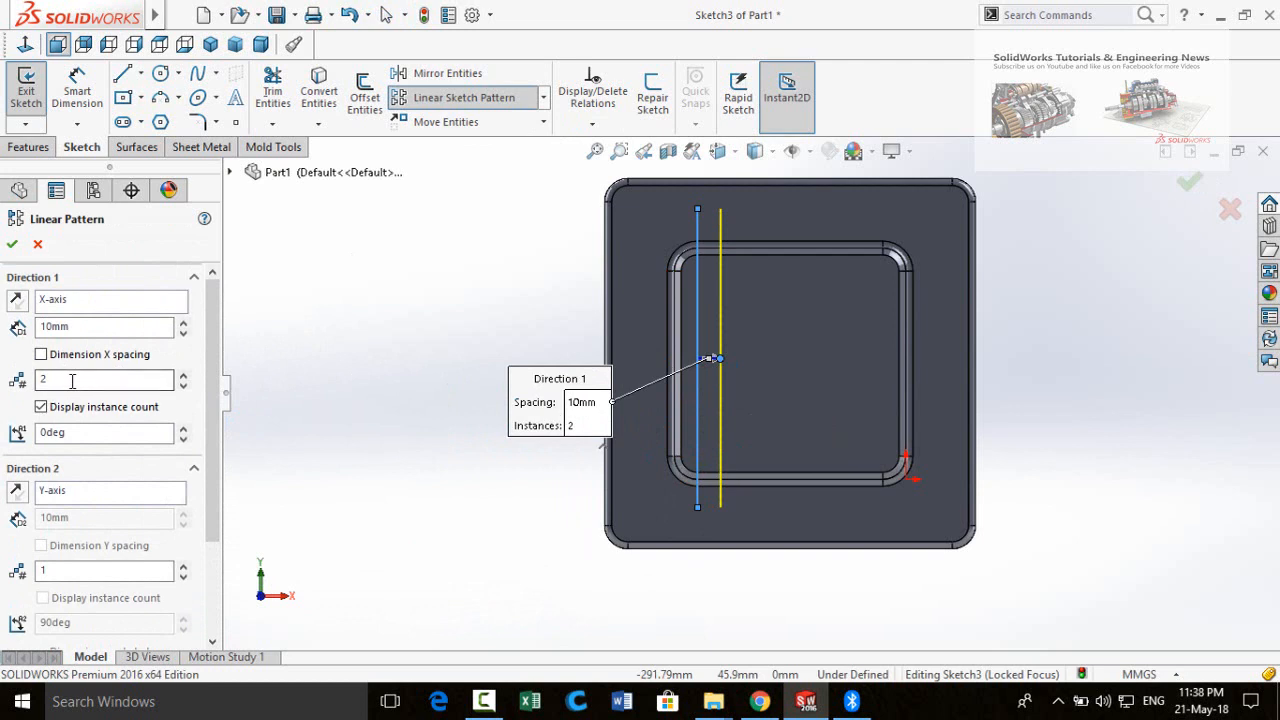
double_click(79, 326)
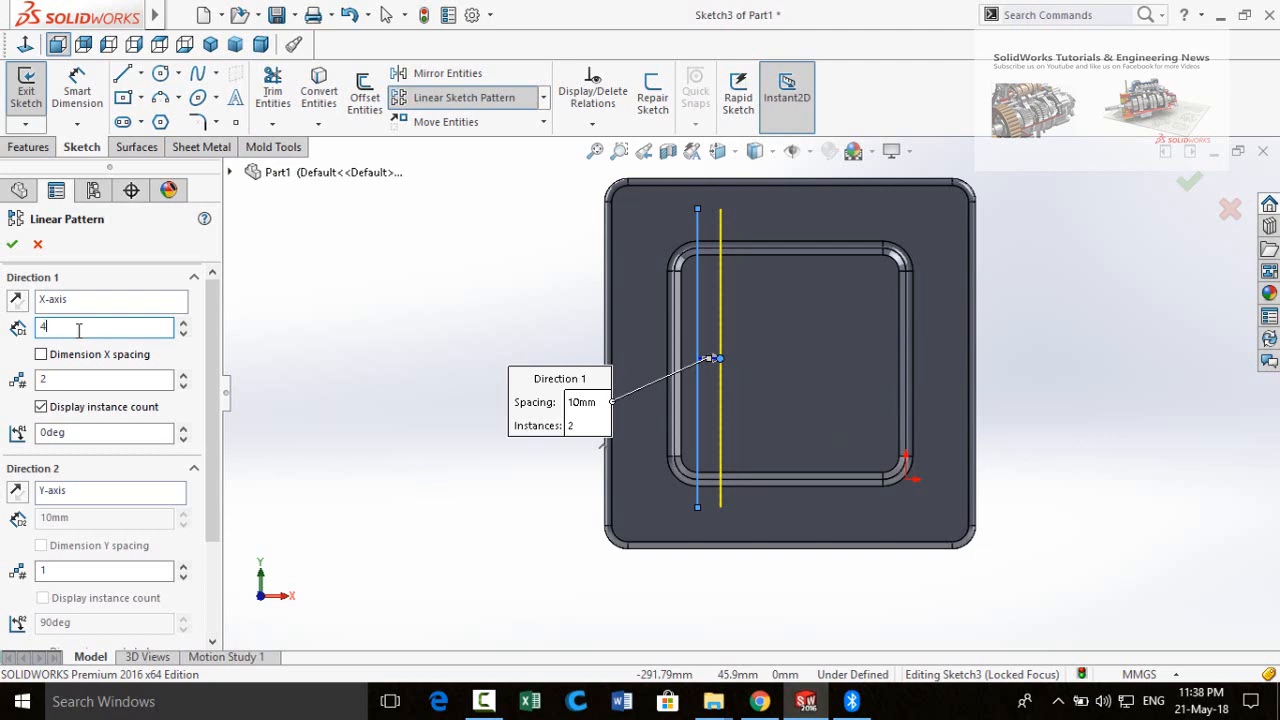
click(379, 434)
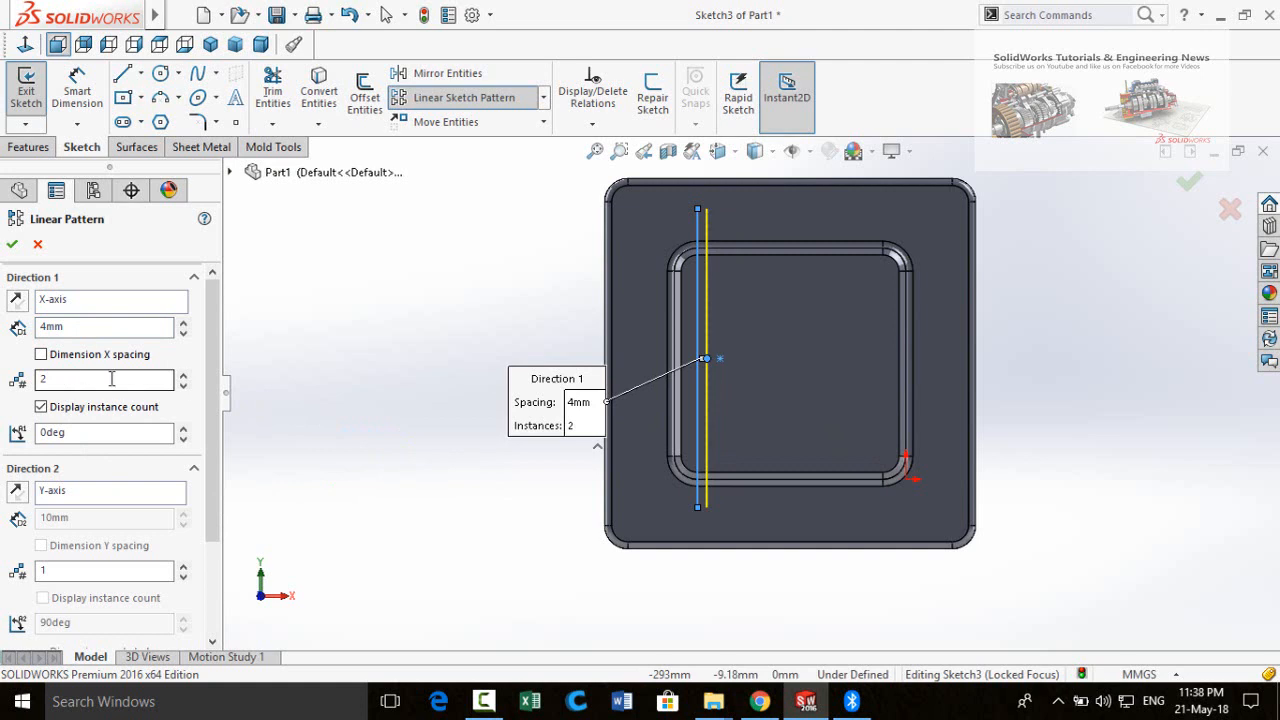
Step: Set the line pattern to 21 instances and apply it across the raised block
click(184, 375)
click(184, 375)
click(184, 375)
click(184, 375)
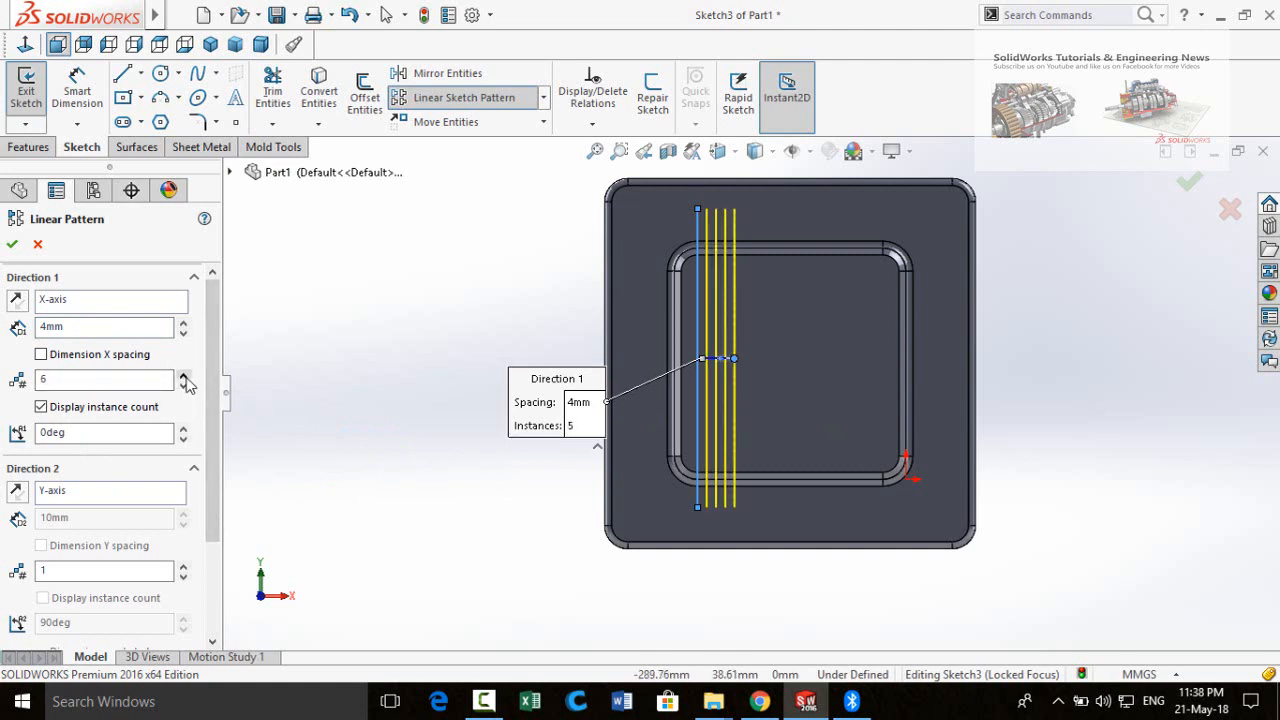
click(184, 376)
click(184, 376)
click(184, 376)
click(184, 376)
click(184, 376)
click(184, 376)
click(184, 376)
click(184, 376)
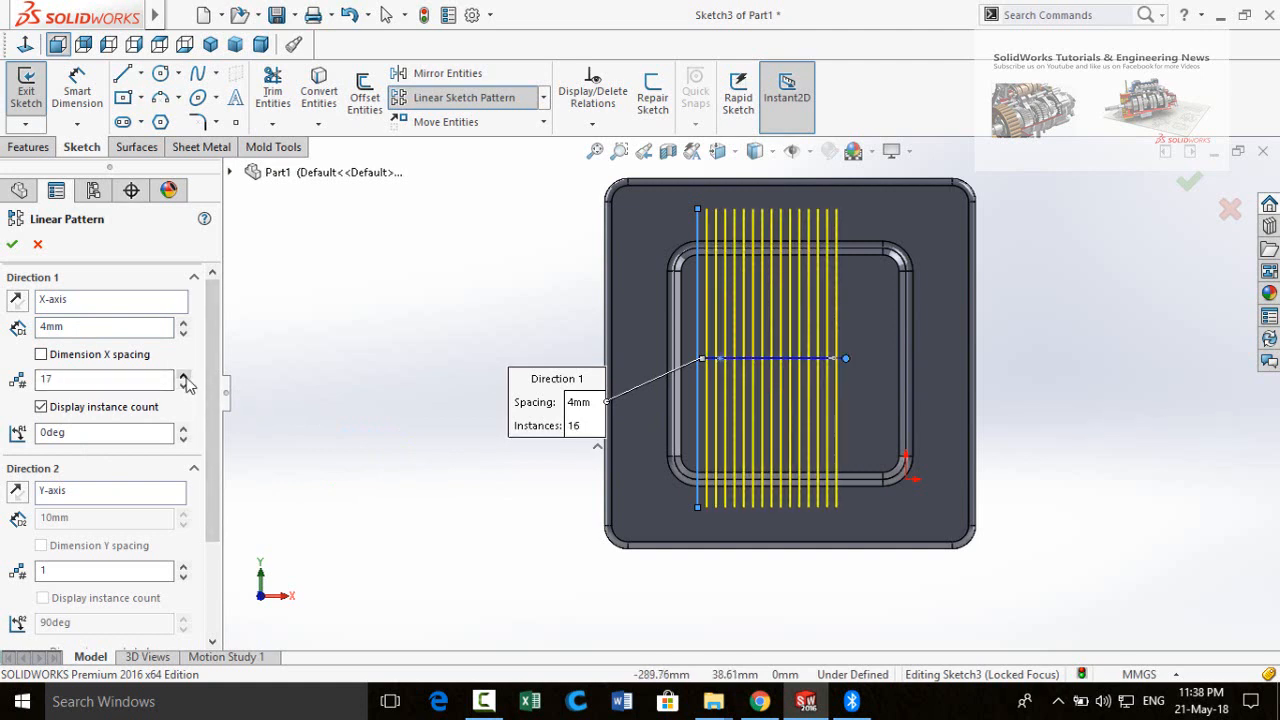
click(184, 376)
click(184, 376)
click(184, 376)
click(184, 376)
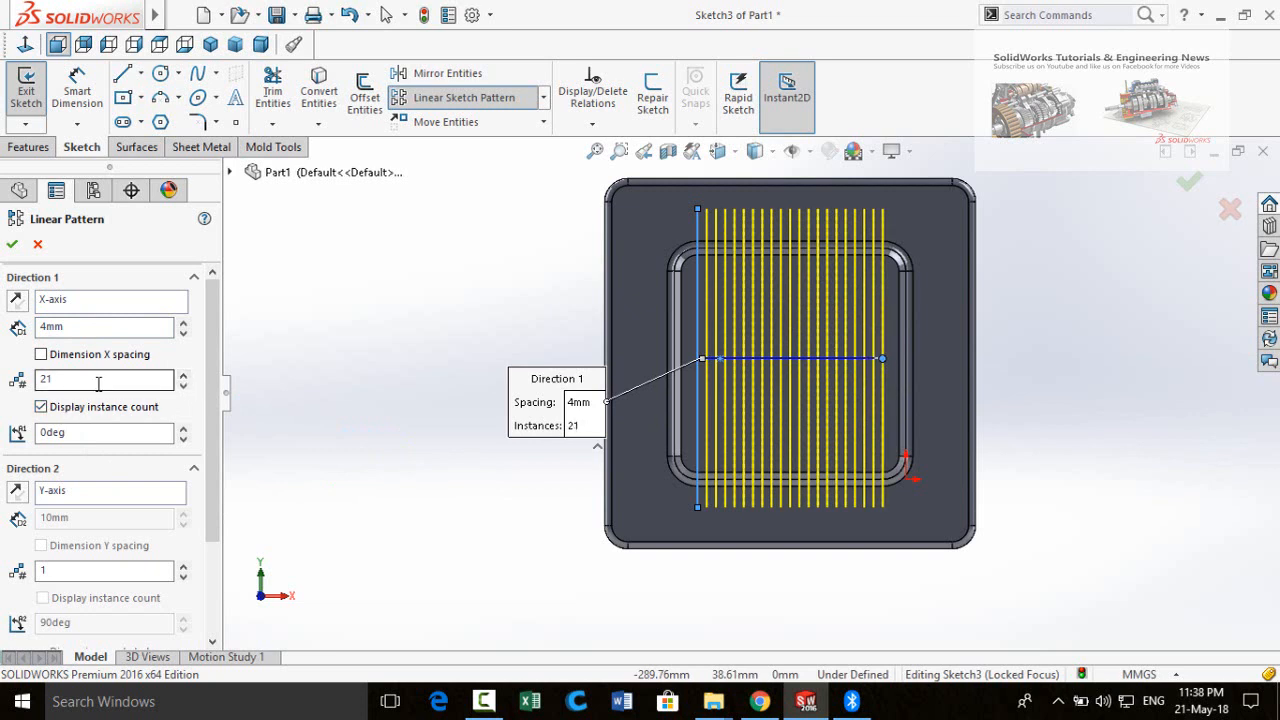
click(12, 244)
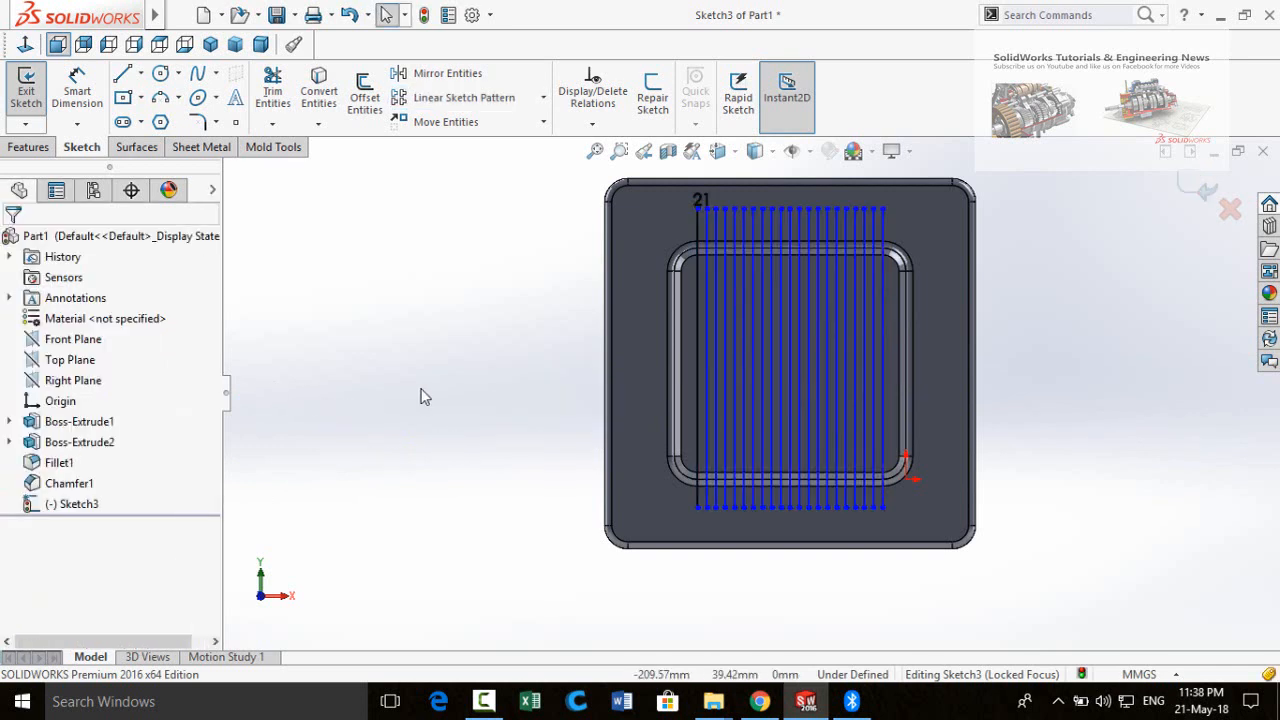
Step: Set up an extruded cut from the patterned lines as a mid-plane thin feature with 2 mm thickness
click(30, 148)
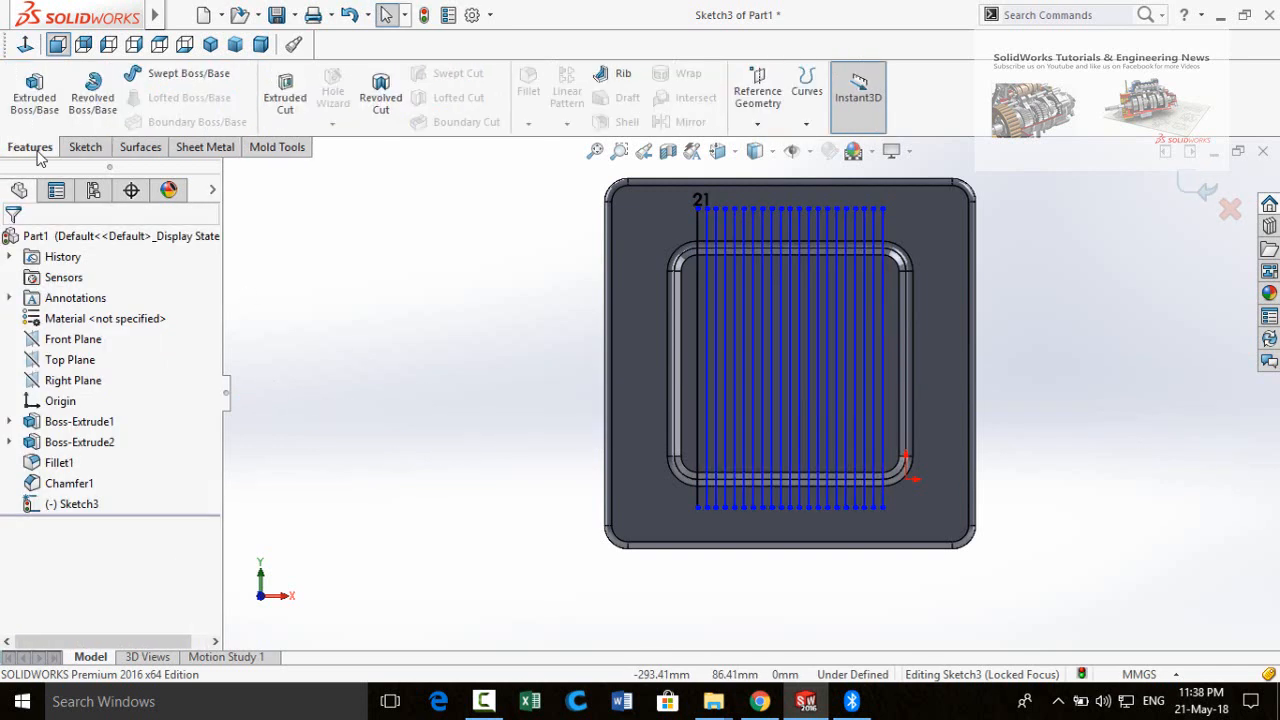
click(284, 106)
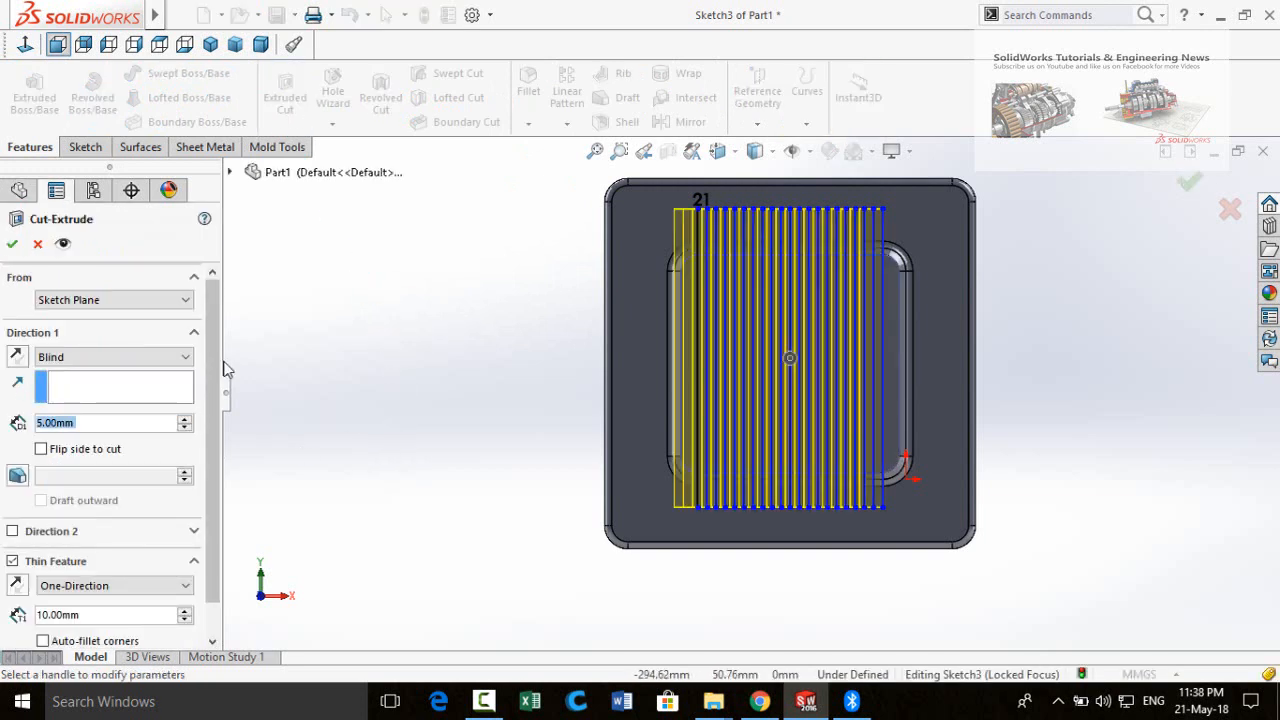
scroll(218, 372, down, 1)
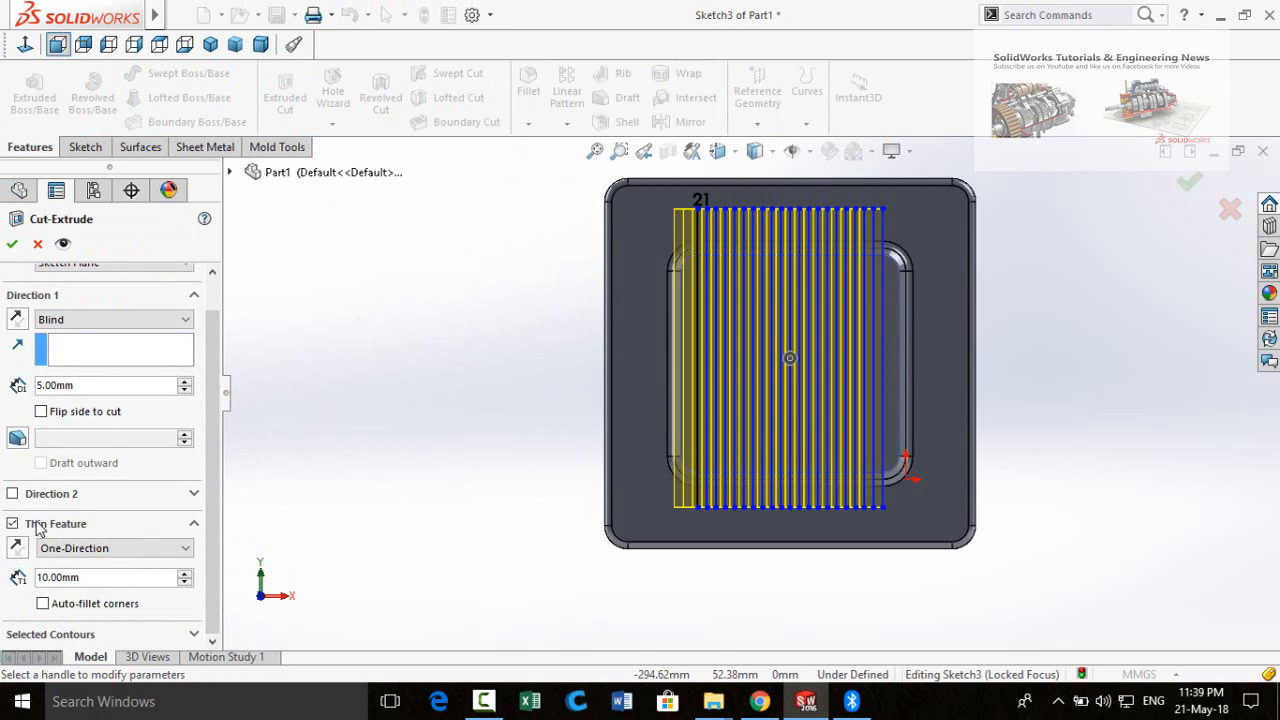
click(95, 577)
text(2)
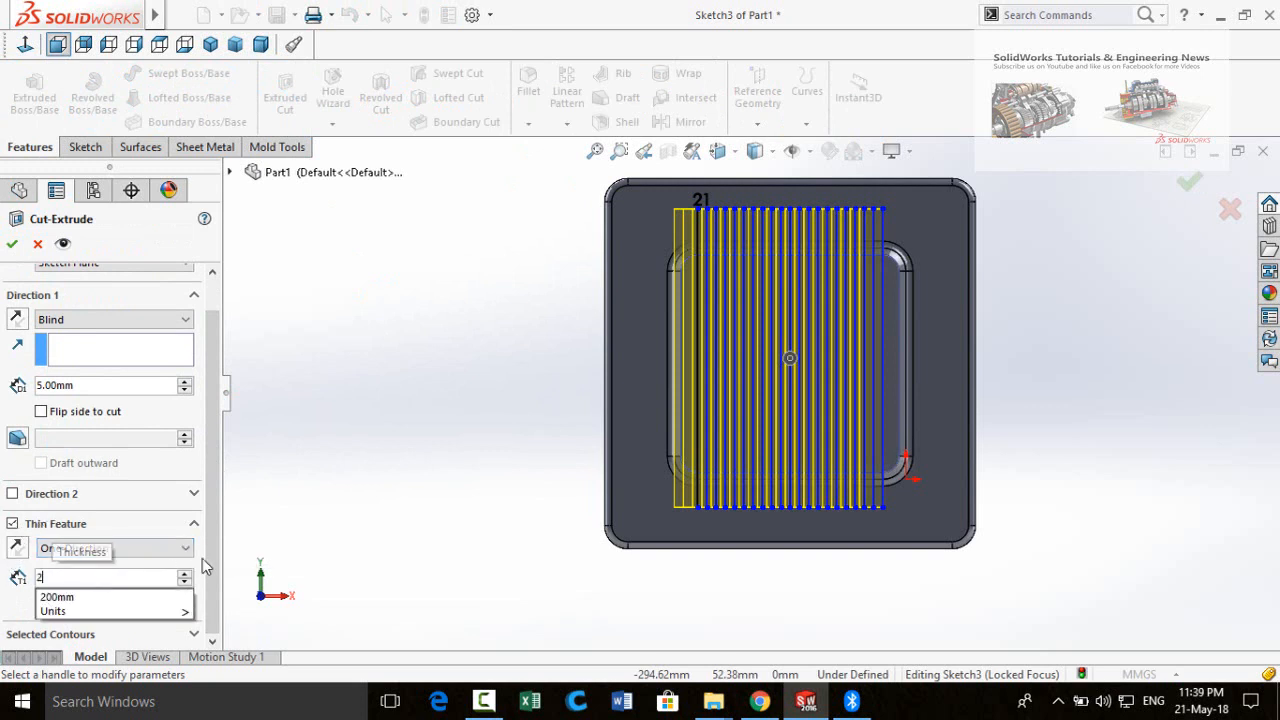
key(Return)
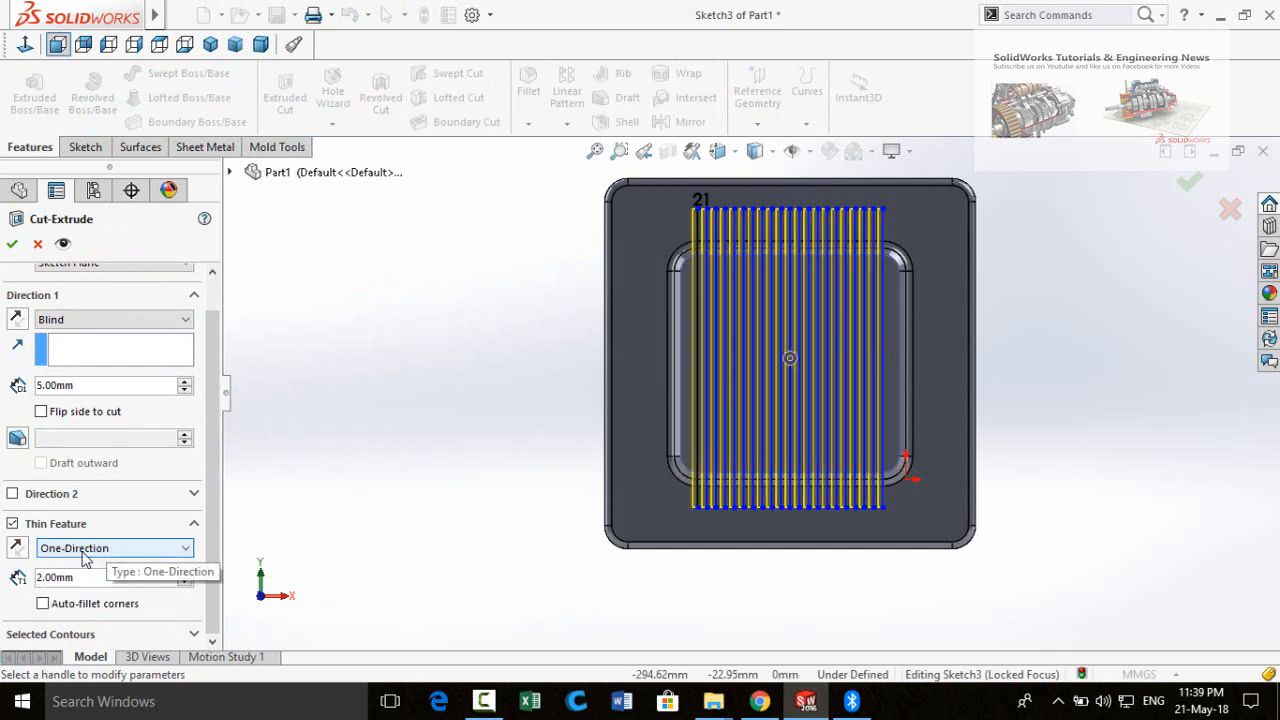
click(70, 553)
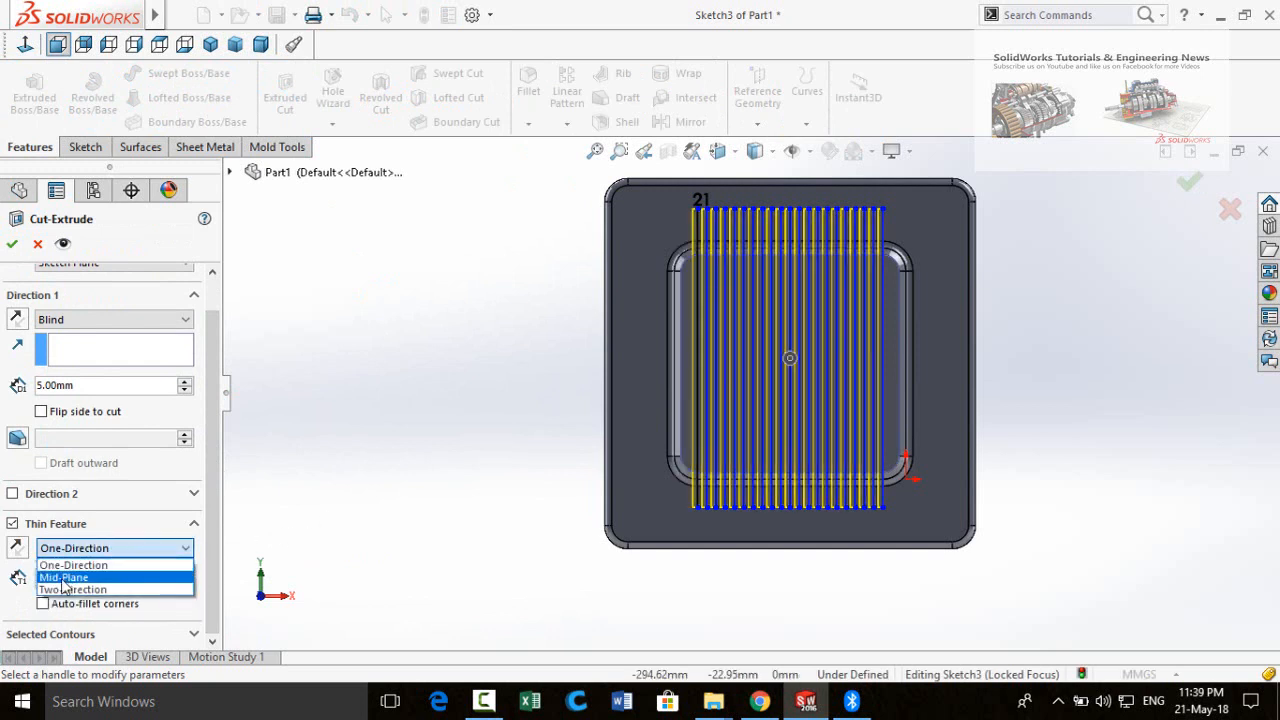
click(64, 578)
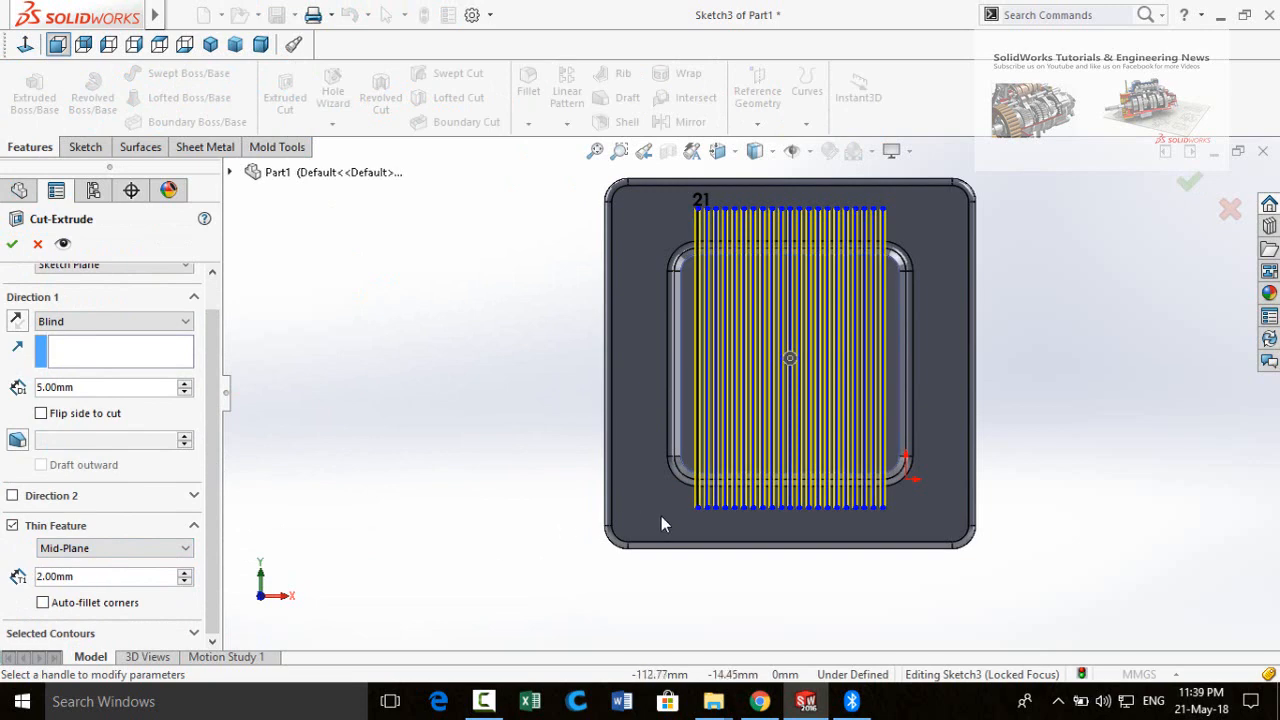
Step: Run the thin cut up to the flange face surrounding the raised block and complete the feature
scroll(772, 368, down, 4)
scroll(736, 408, up, 3)
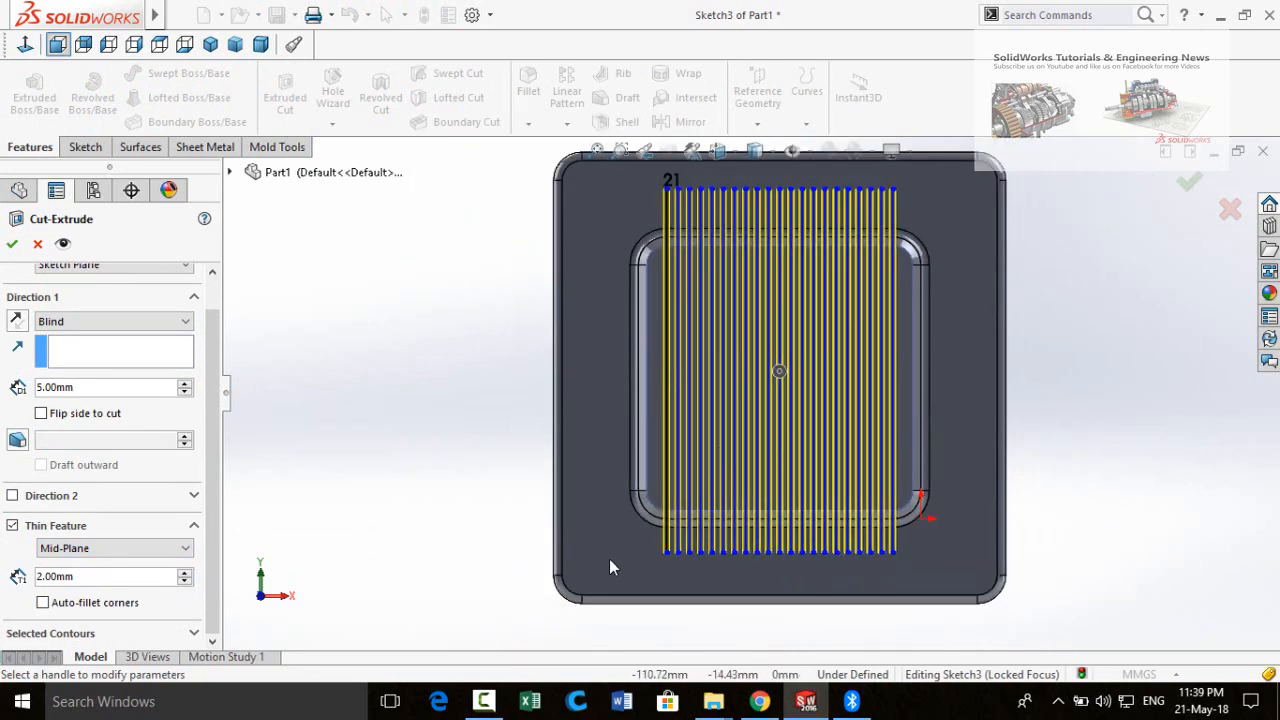
middle_drag(609, 559, 600, 365)
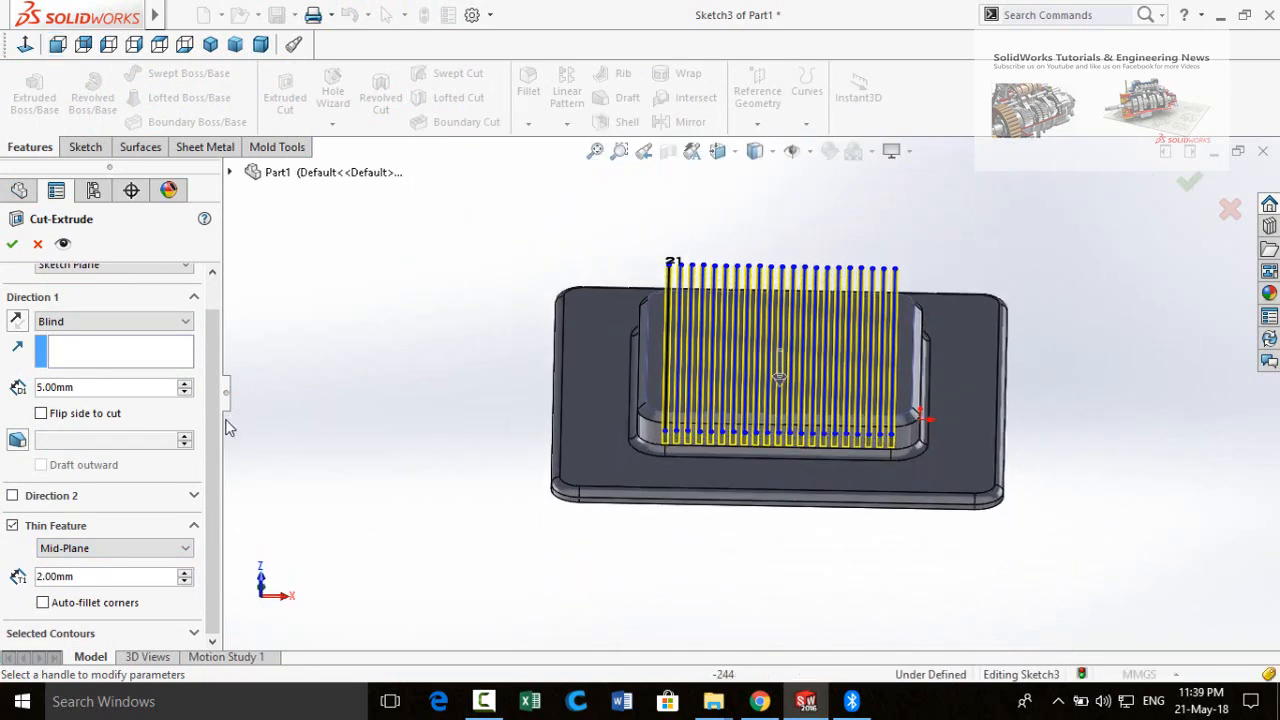
scroll(214, 424, up, 1)
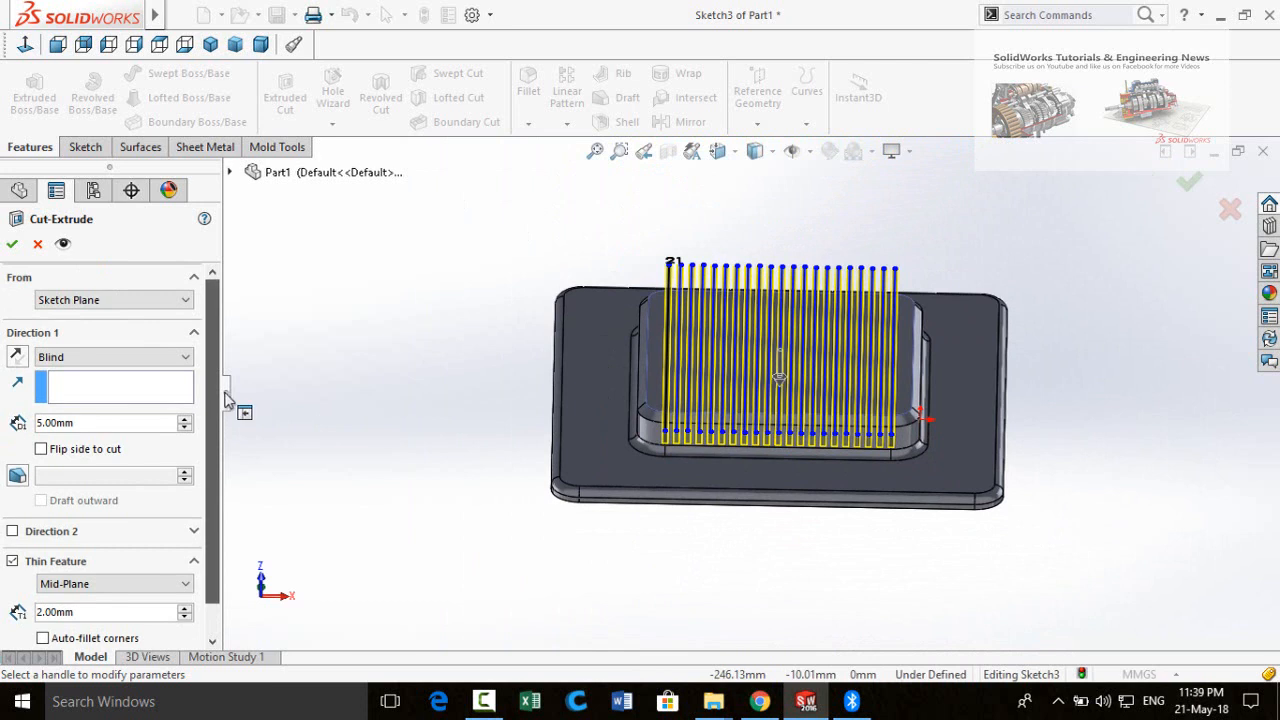
click(116, 394)
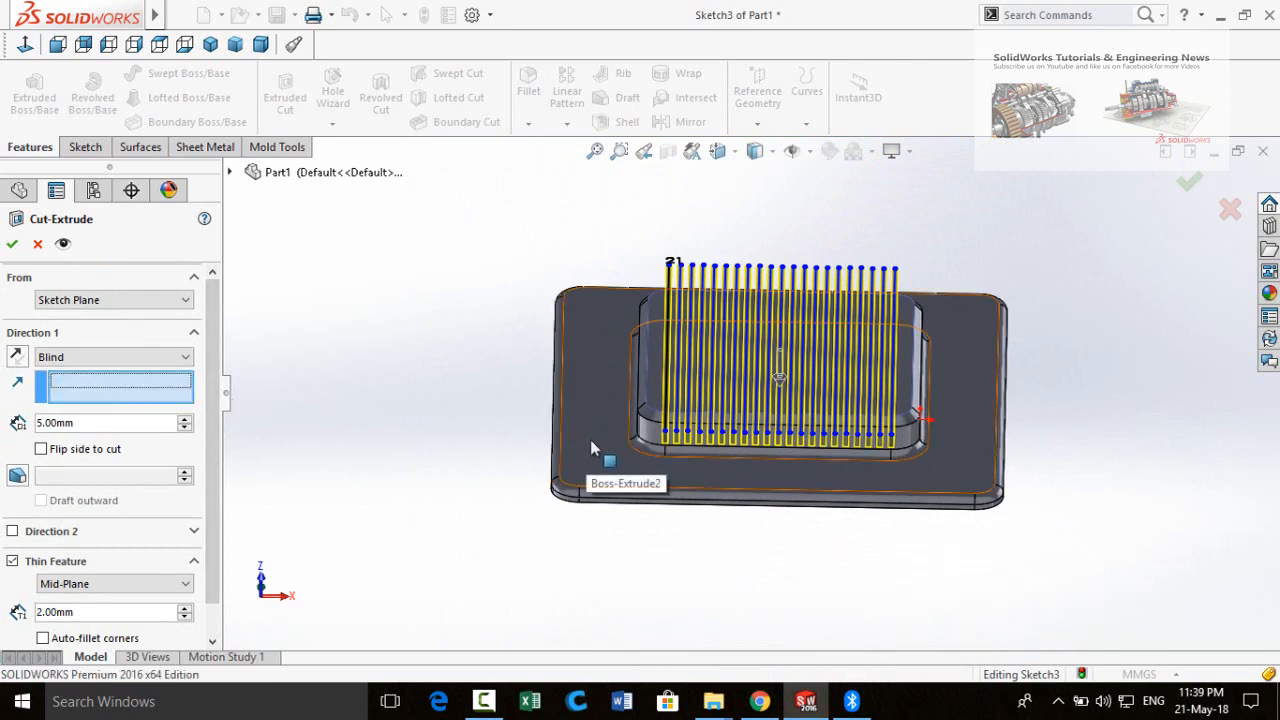
click(591, 441)
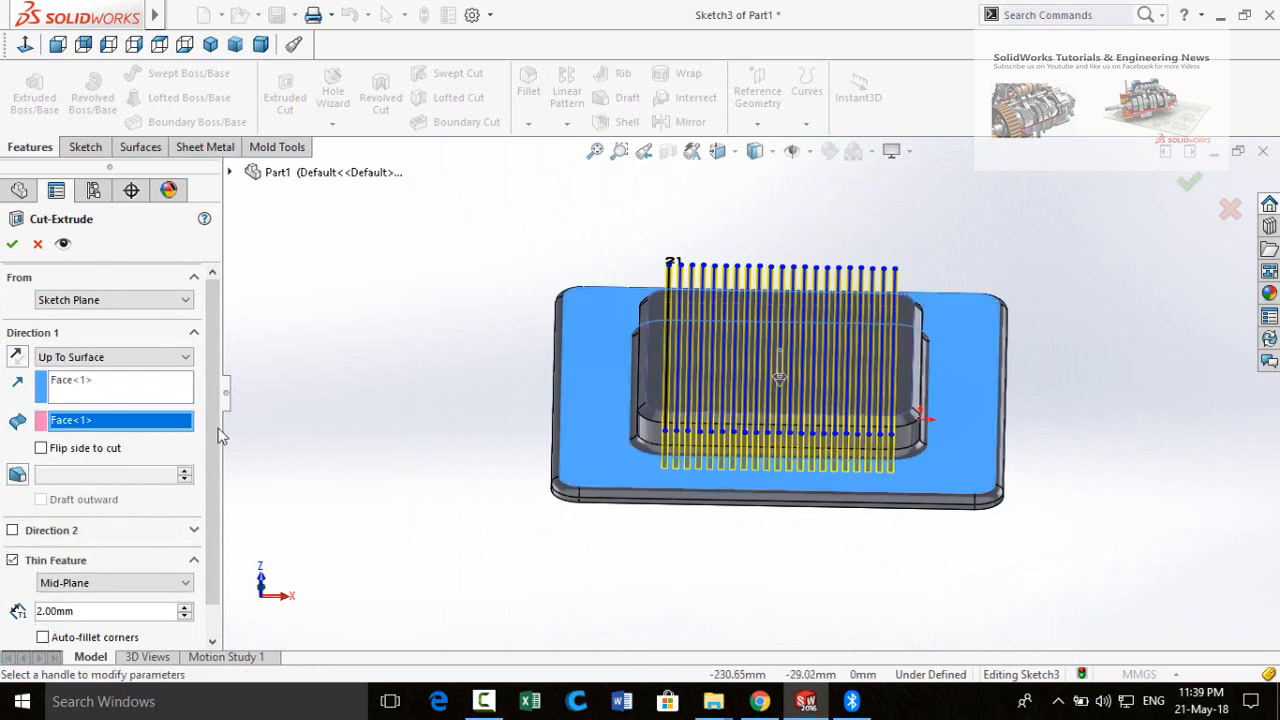
click(12, 245)
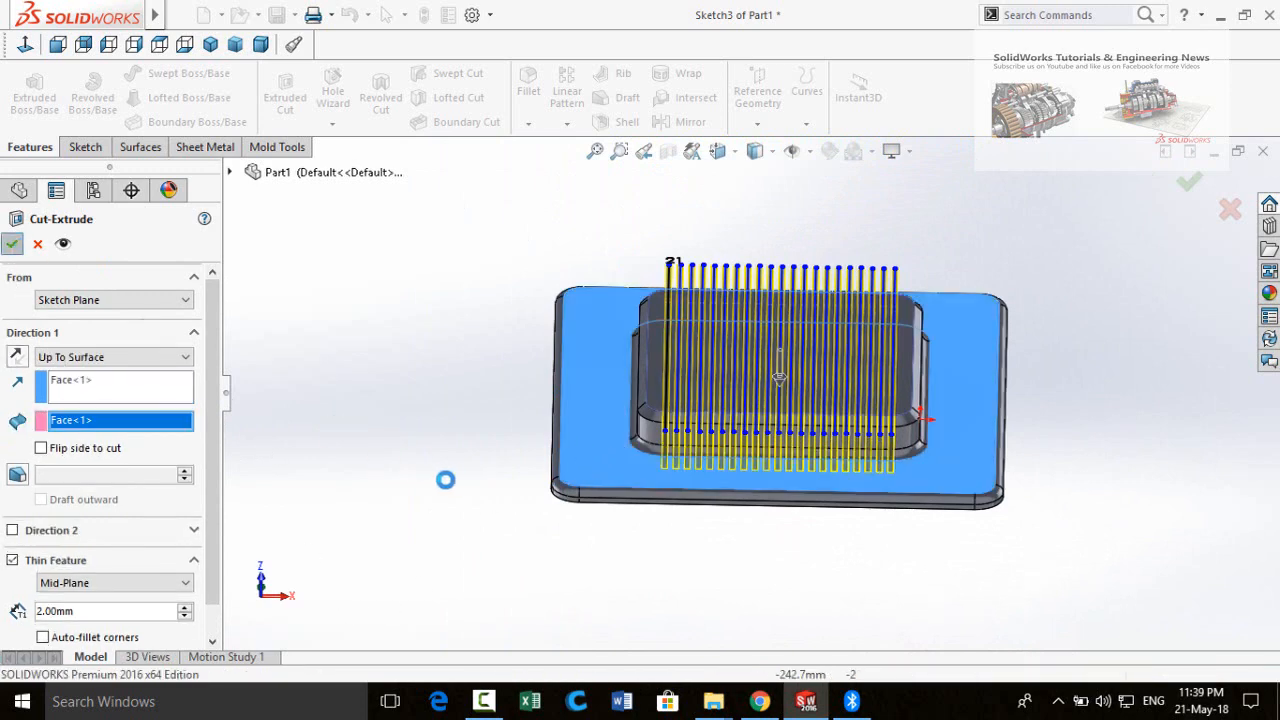
click(470, 494)
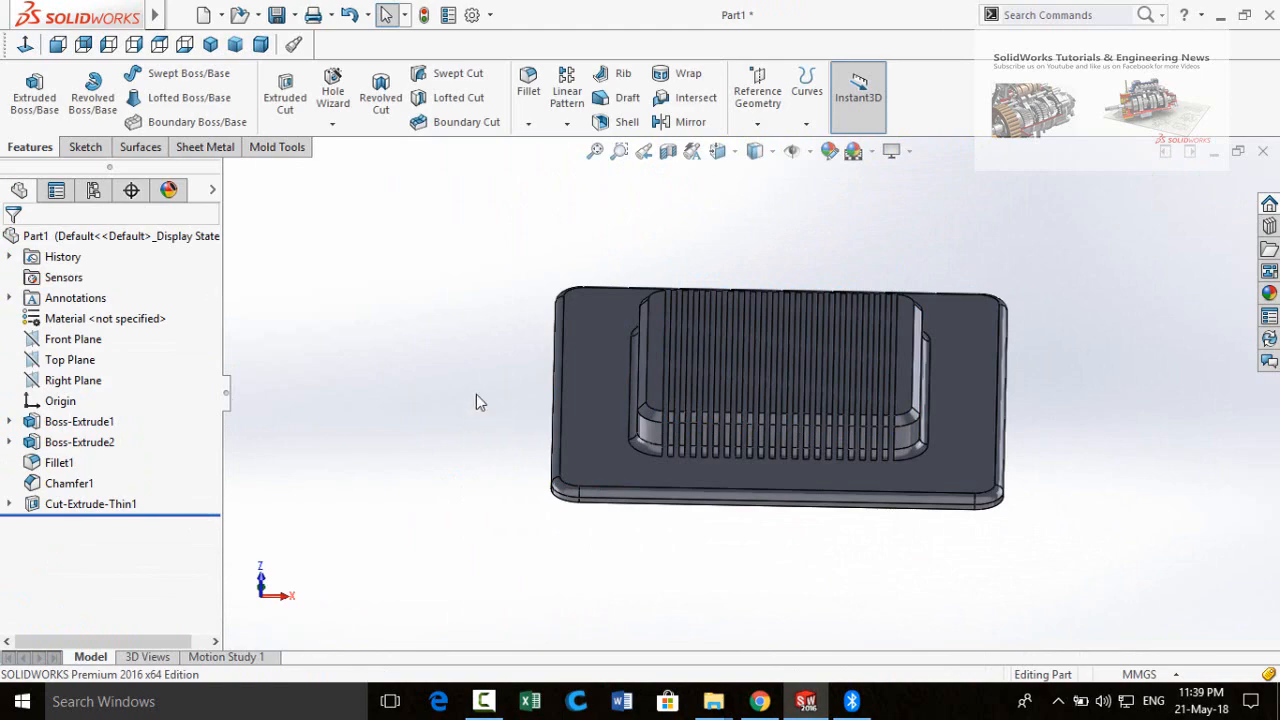
Step: Assign Copper from the Copper Alloys category of the SOLIDWORKS Materials library to the part
middle_drag(477, 396, 770, 530)
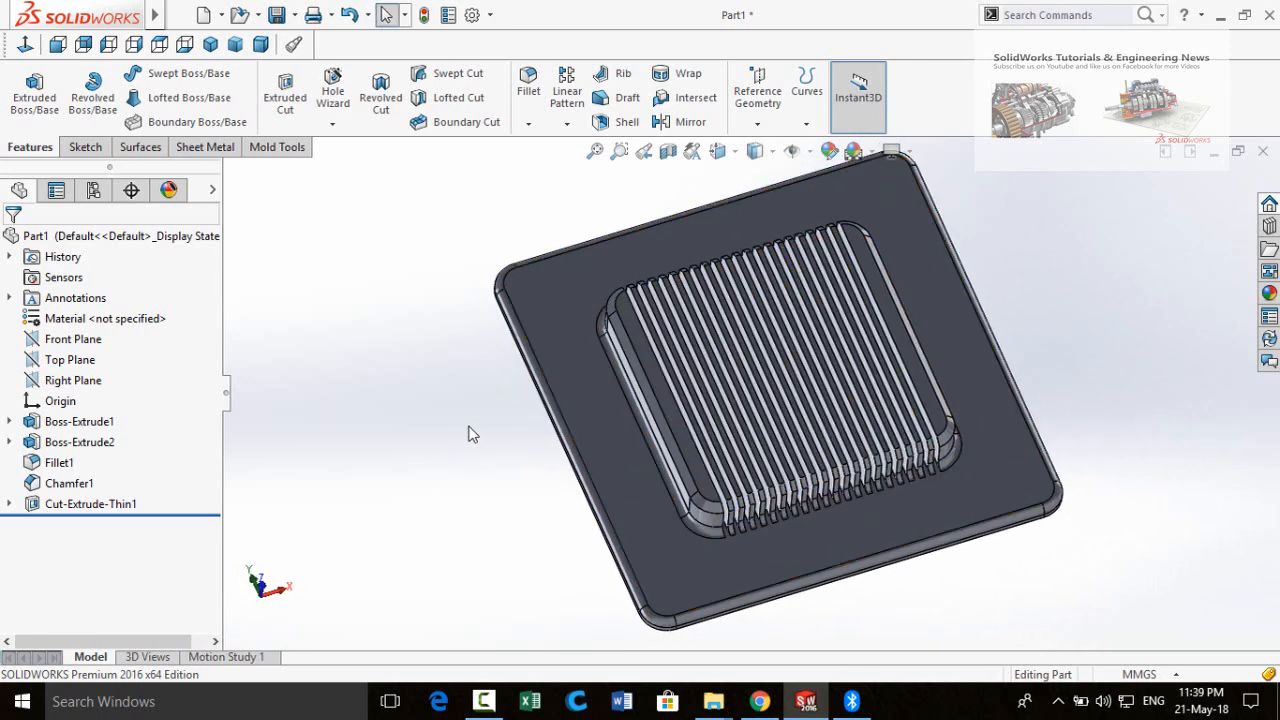
middle_drag(466, 432, 500, 380)
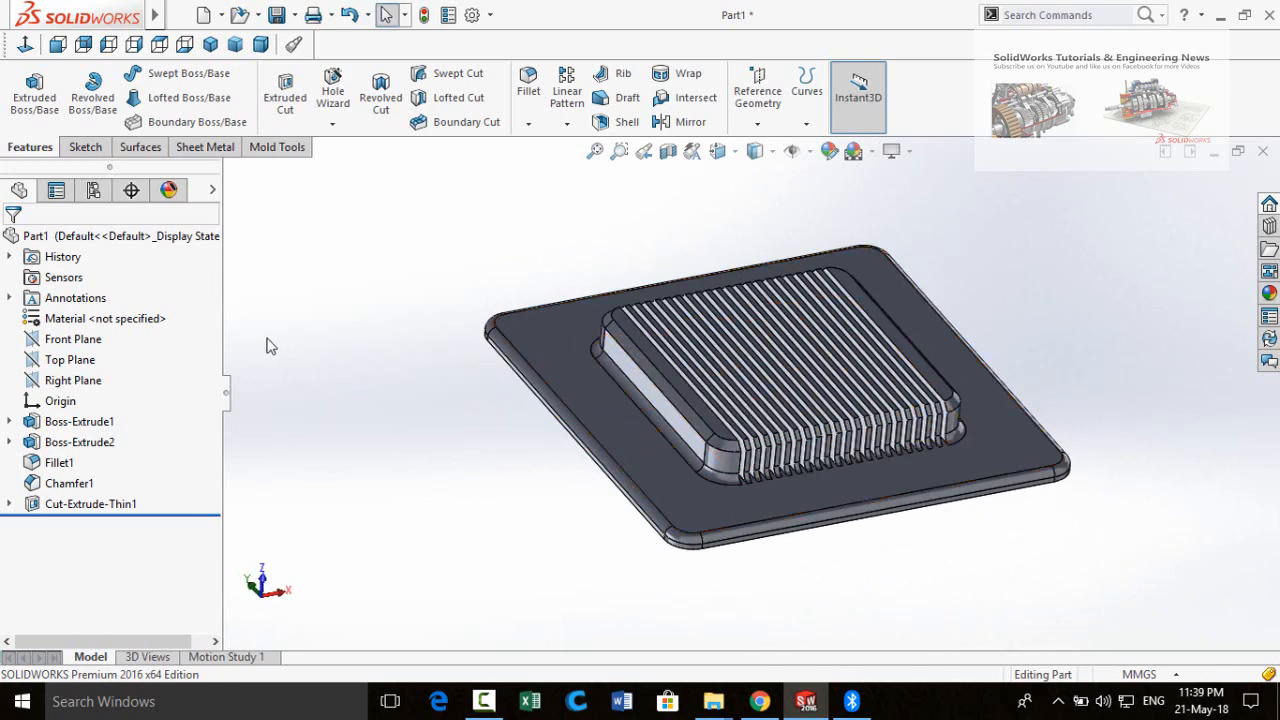
right_click(72, 328)
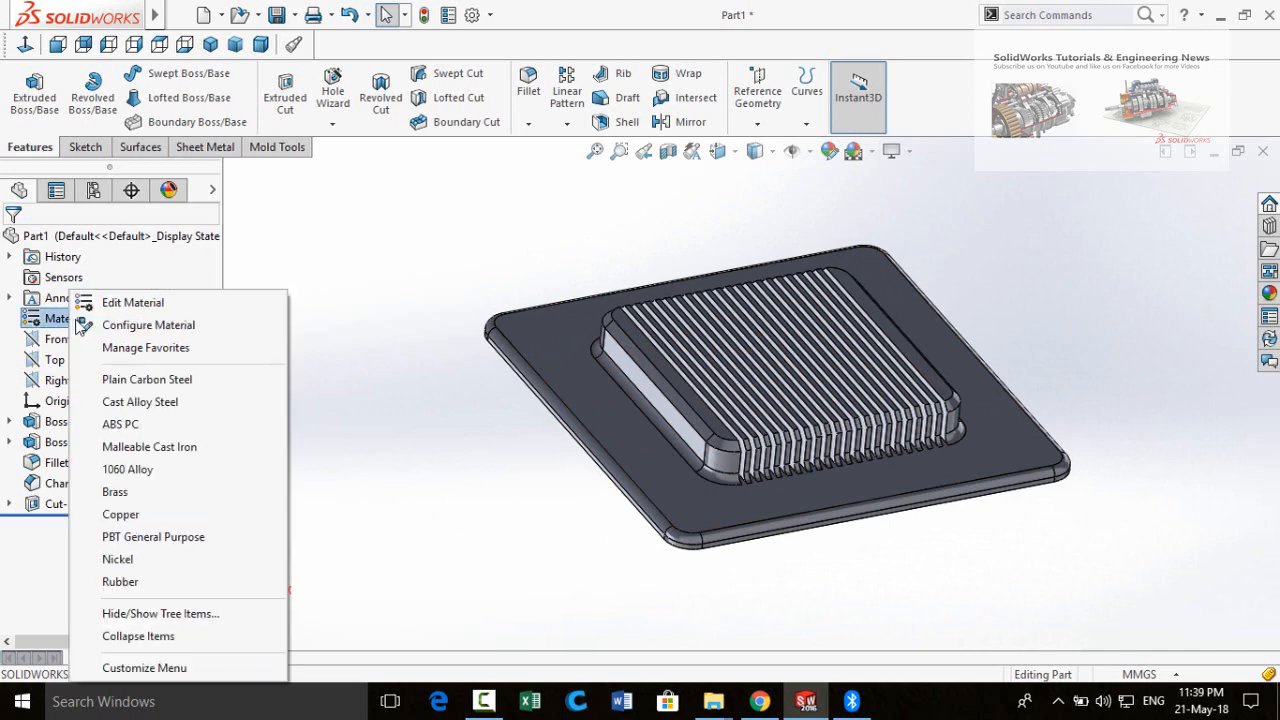
click(138, 302)
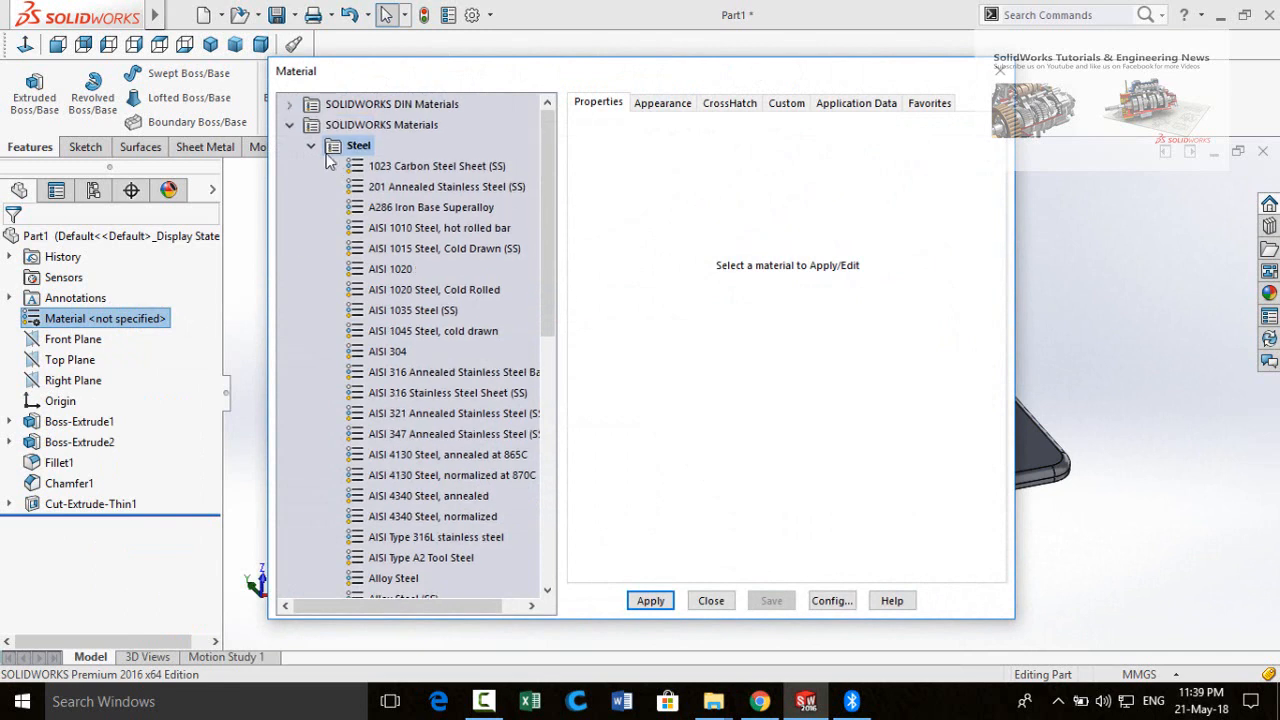
click(310, 147)
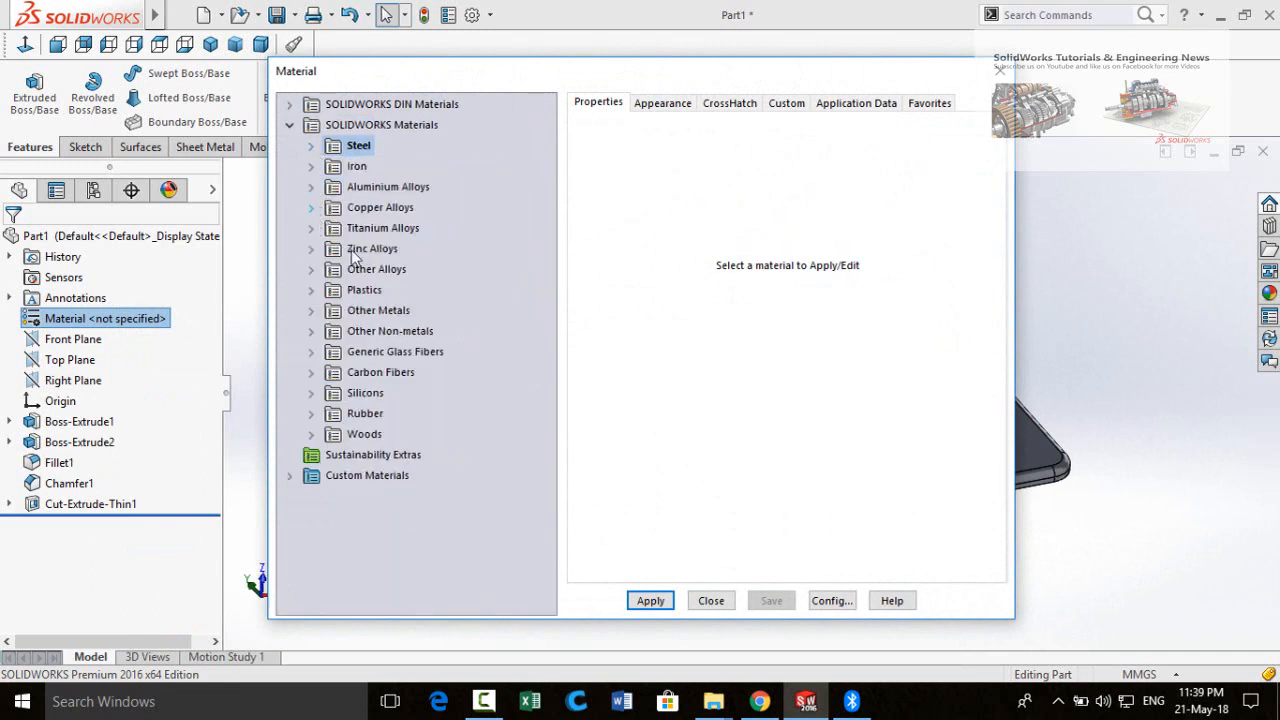
click(312, 208)
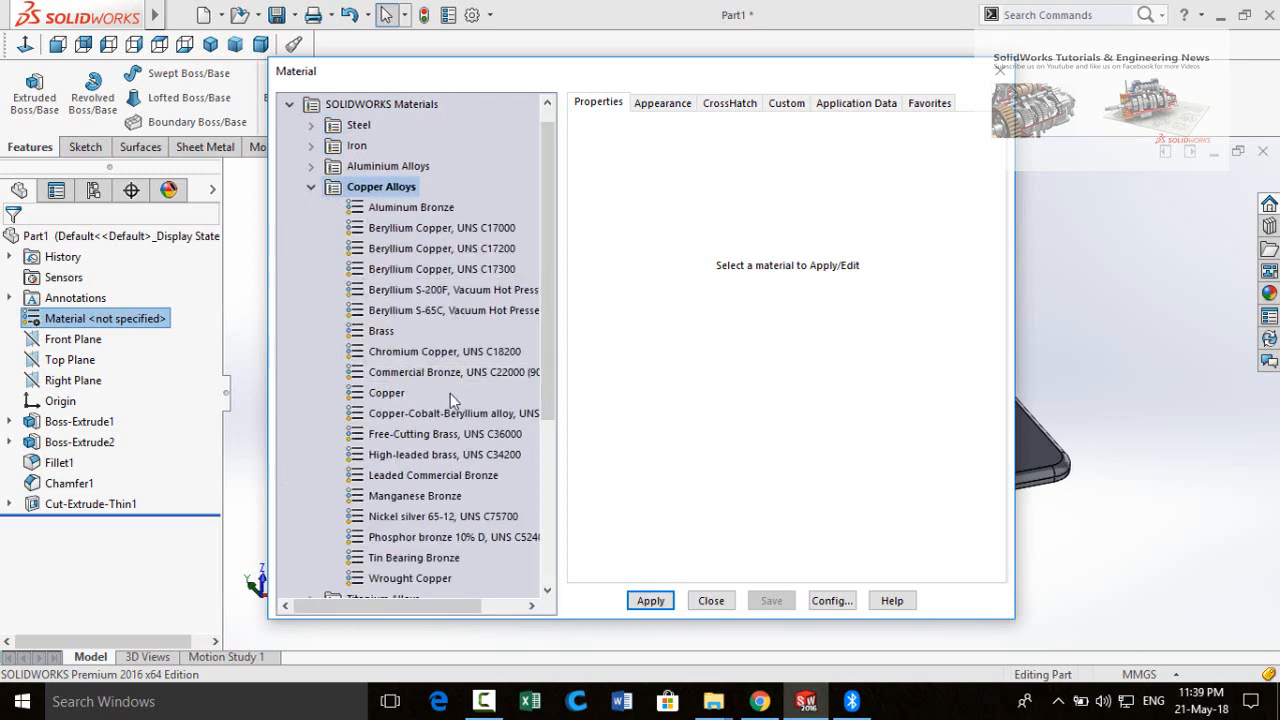
click(385, 393)
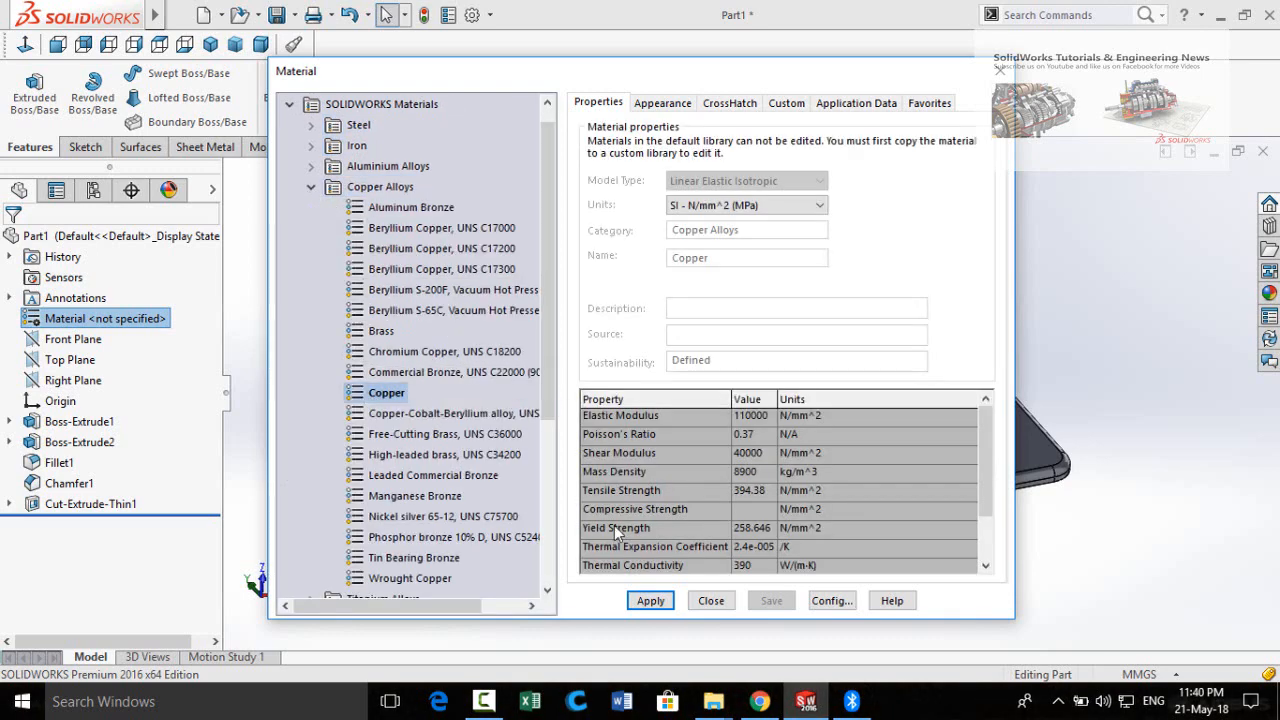
click(647, 602)
click(709, 602)
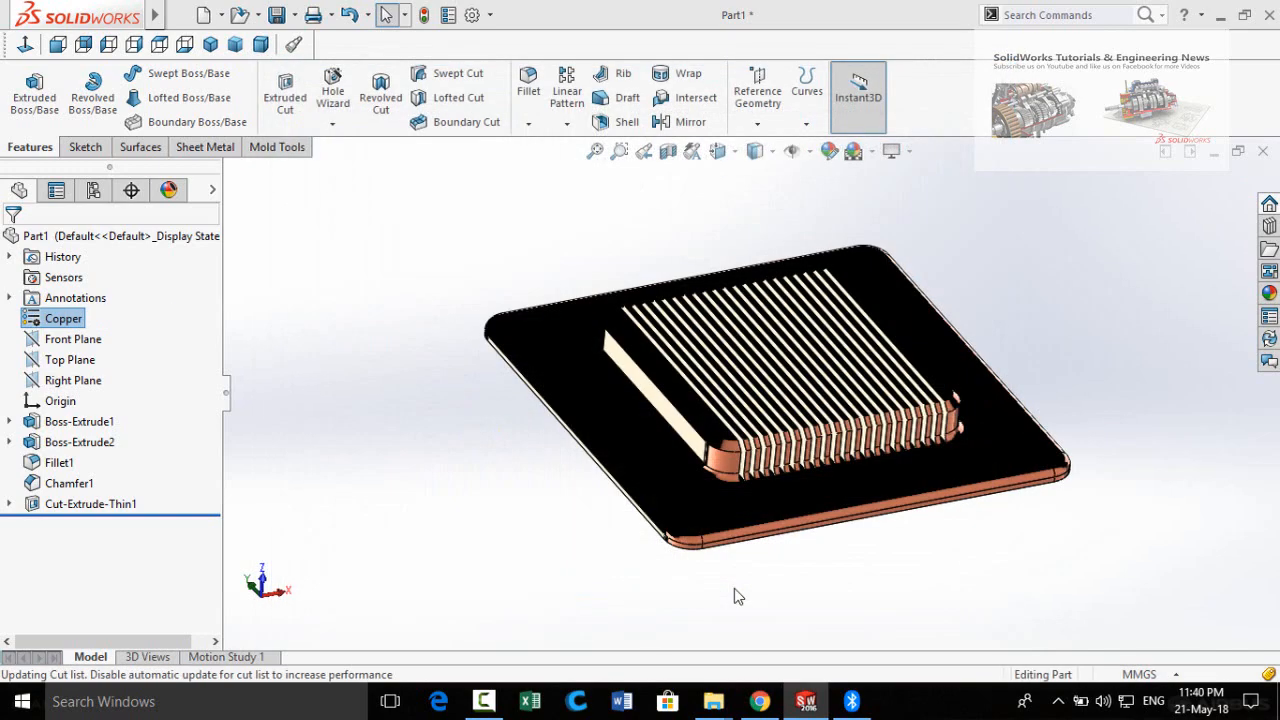
Step: Examine the finished copper part from several angles, including the grooved raised block and the rounded flange edges
middle_drag(813, 408, 800, 414)
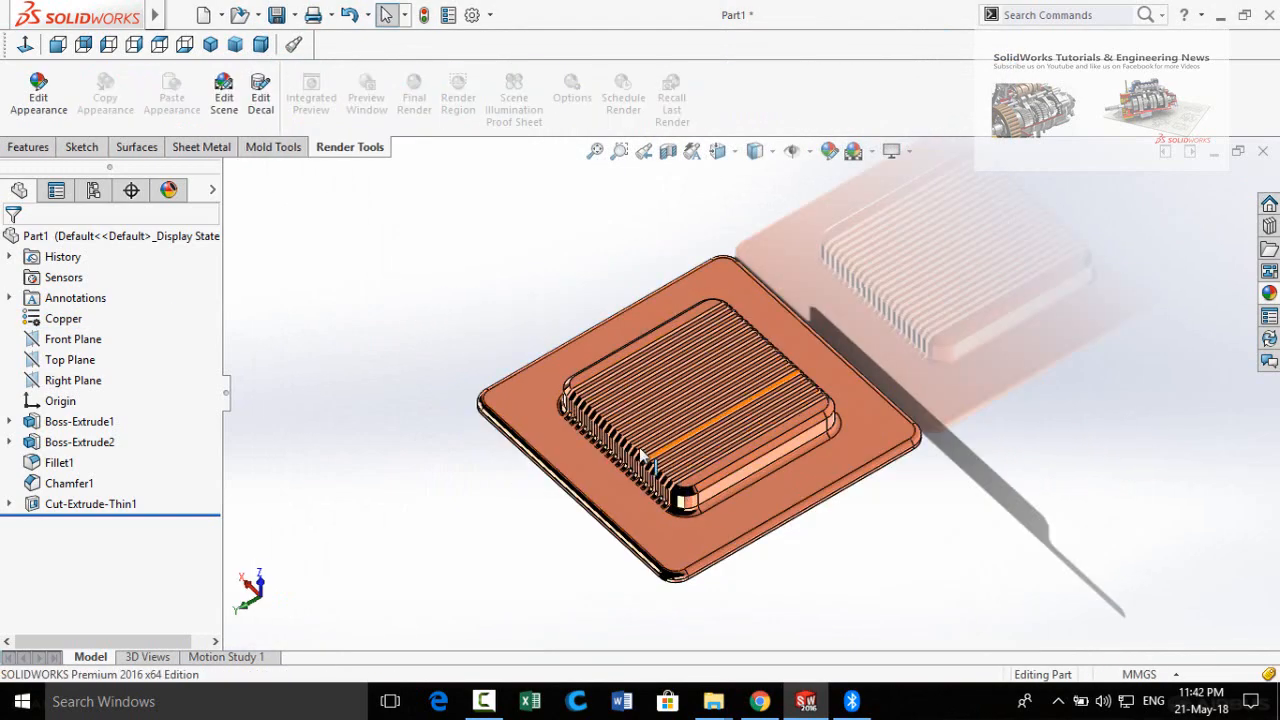
scroll(643, 460, down, 2)
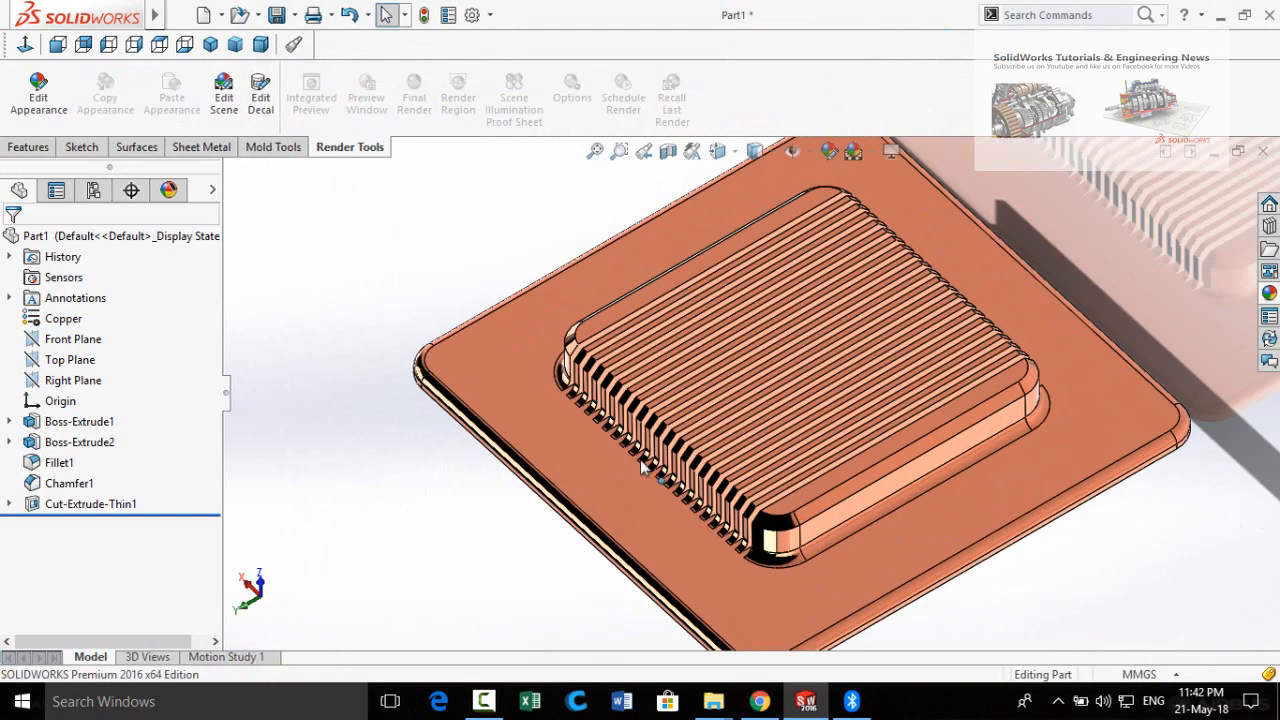
middle_drag(691, 529, 629, 563)
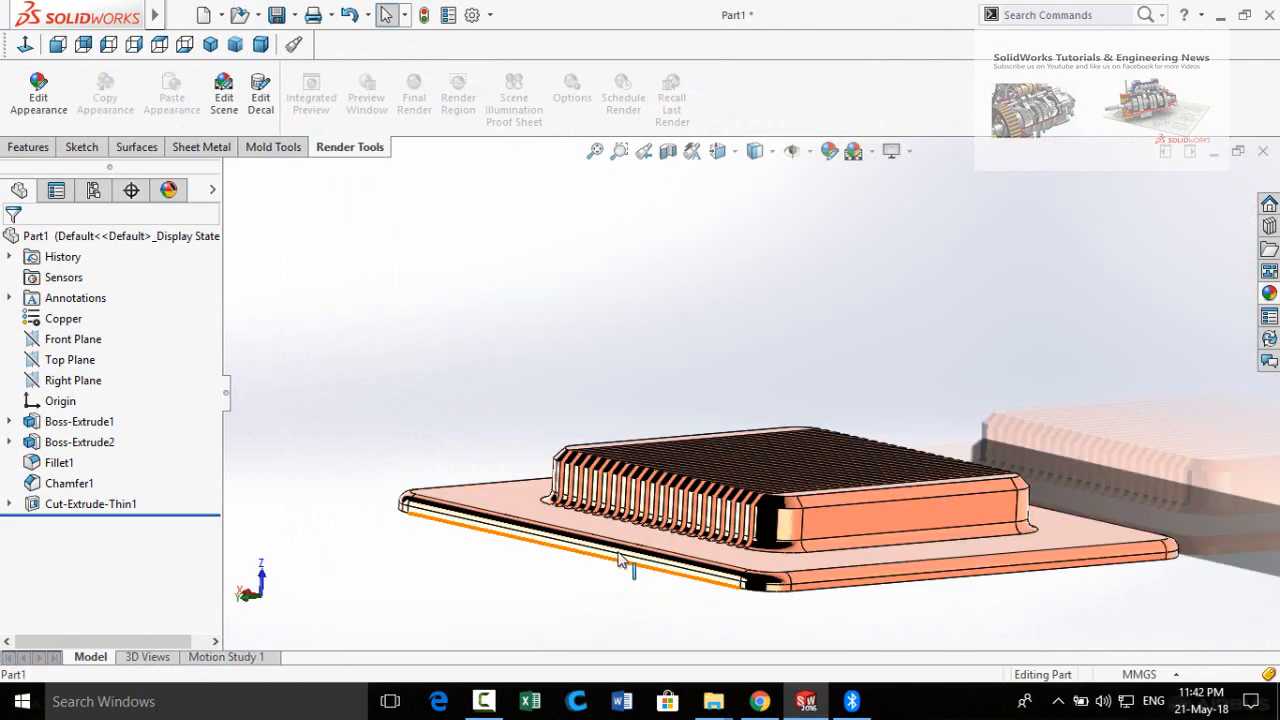
scroll(547, 537, up, 2)
middle_drag(552, 558, 543, 629)
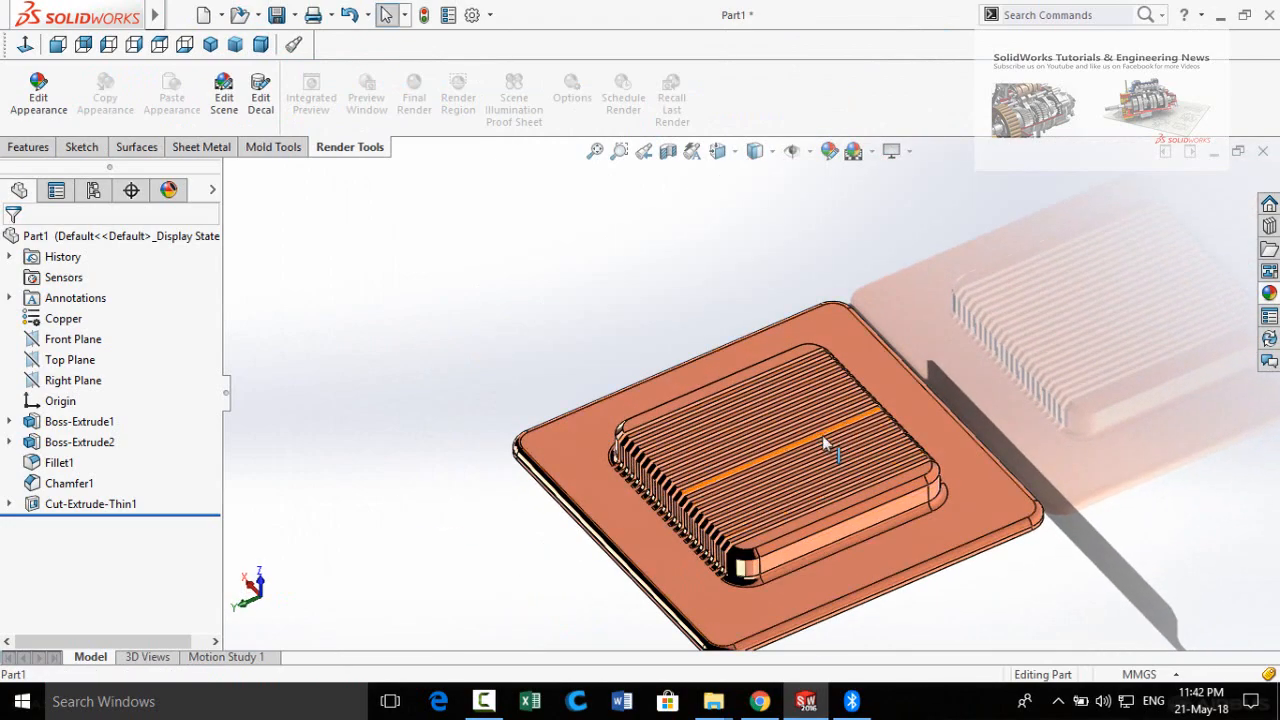
scroll(822, 440, down, 3)
middle_drag(822, 435, 726, 531)
scroll(723, 526, up, 2)
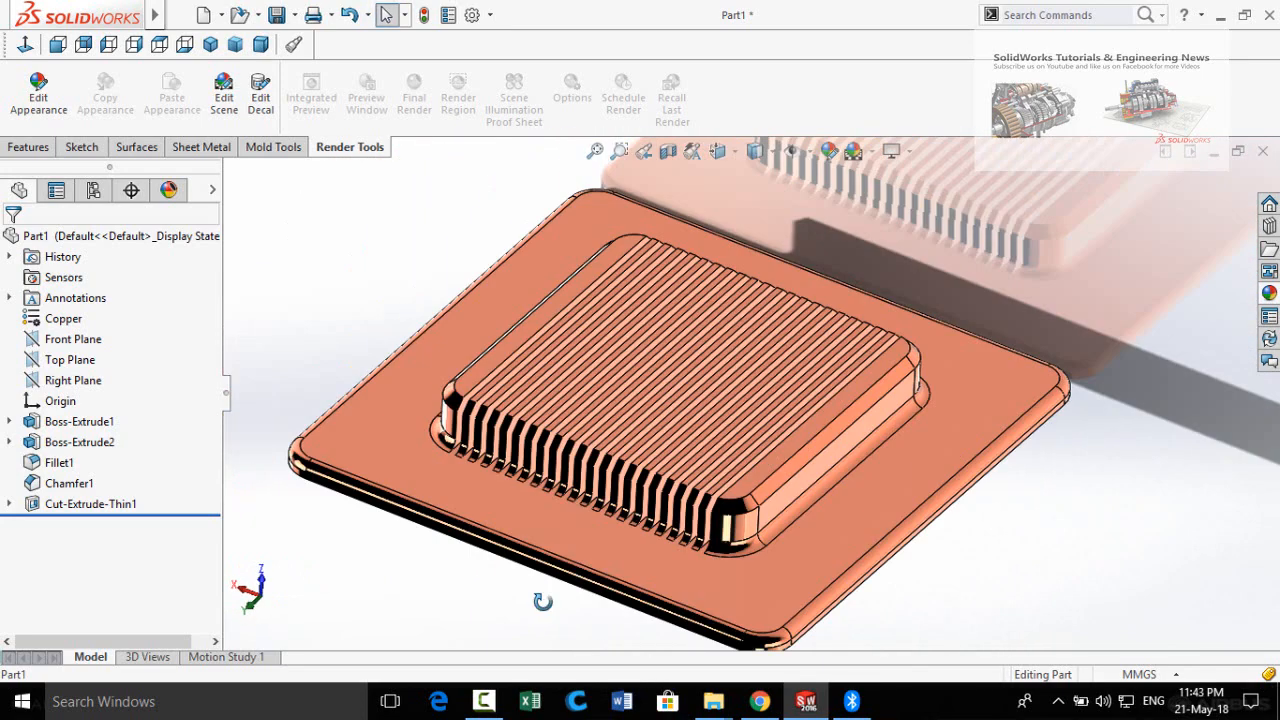
middle_drag(542, 601, 539, 604)
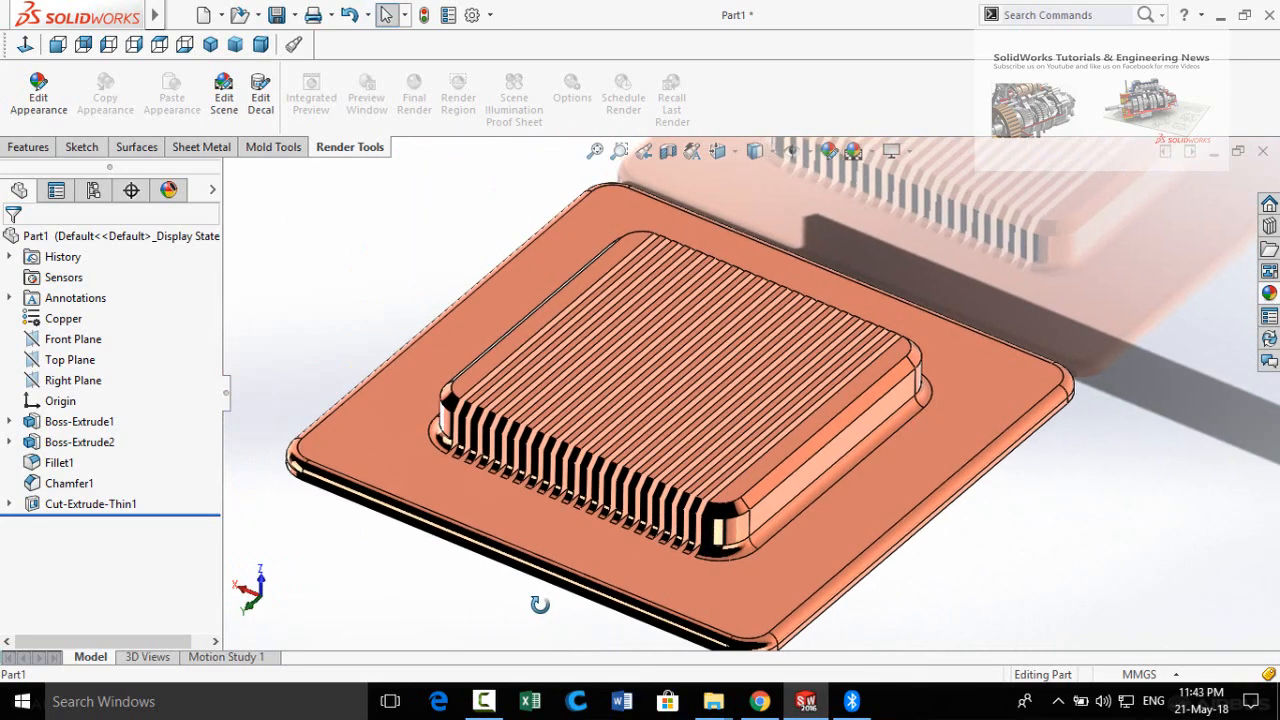